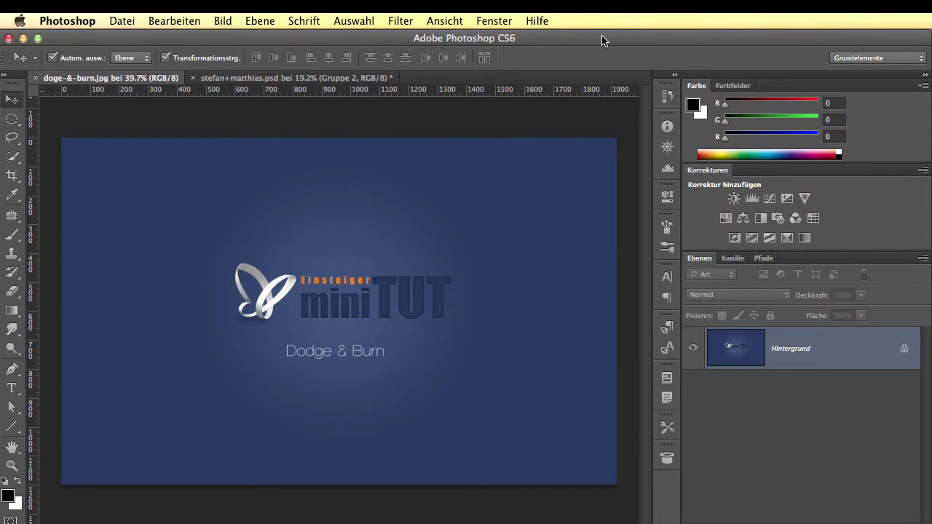
Switch to the open portrait document showing two men and deselect its active layer group.
left_click_drag(601, 36, 604, 34)
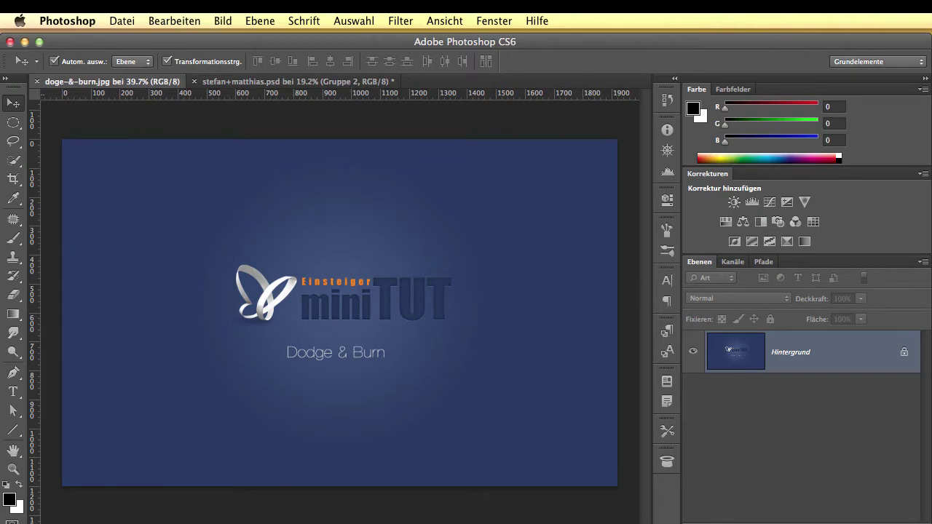
left_click(308, 85)
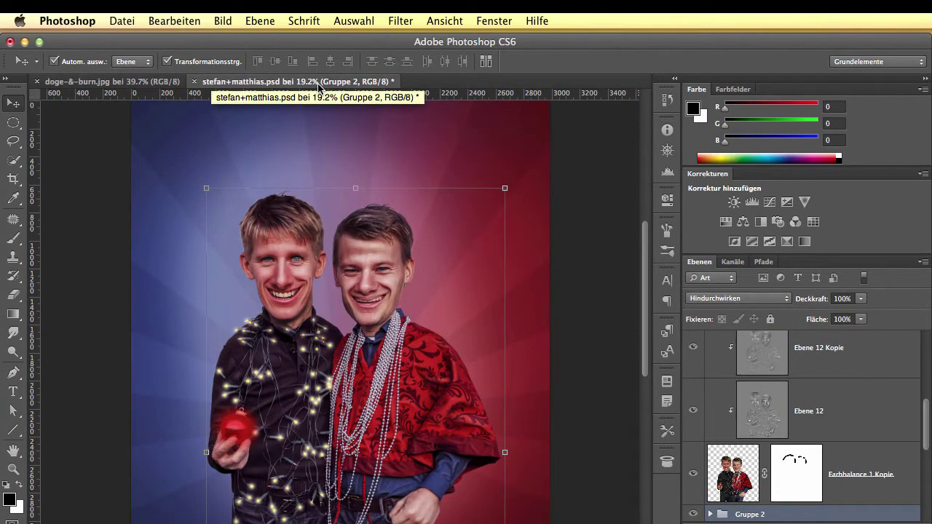
left_click_drag(644, 305, 643, 325)
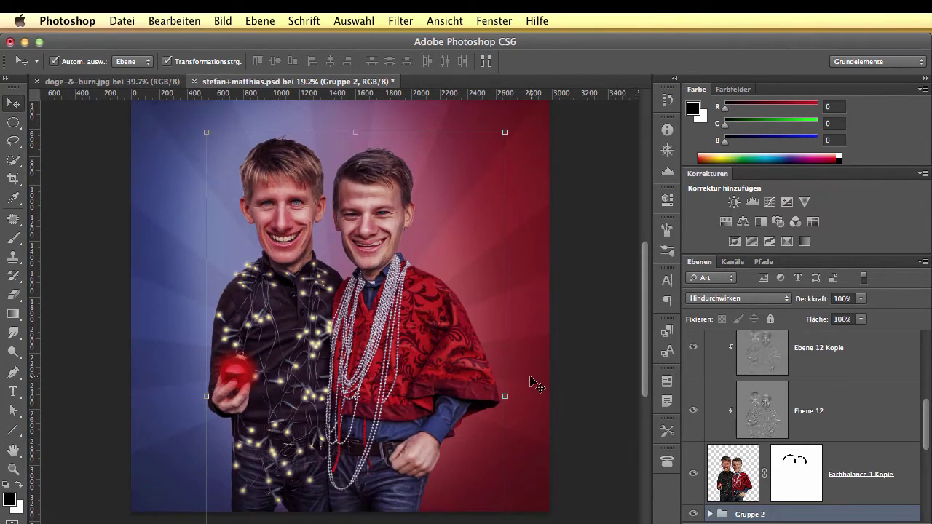
scroll(531, 377, "down", 2)
scroll(533, 375, "down", 2)
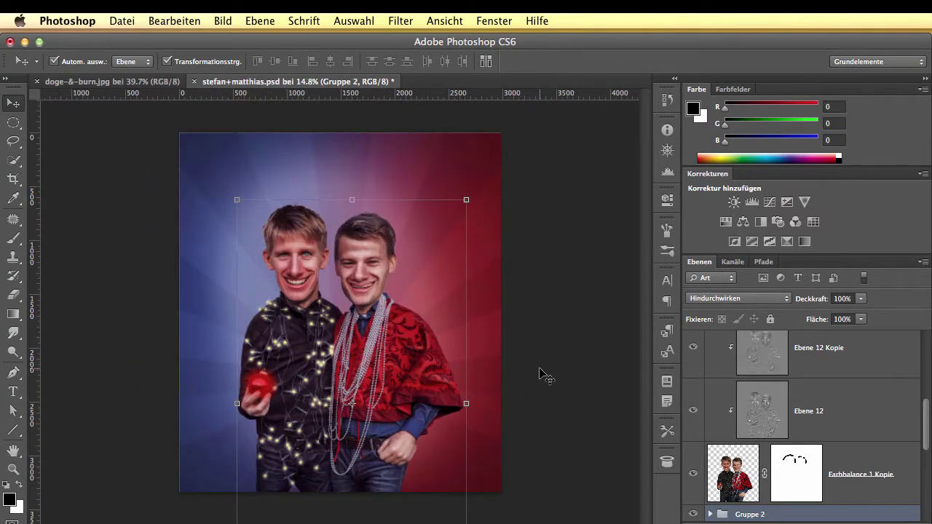
left_click(539, 368)
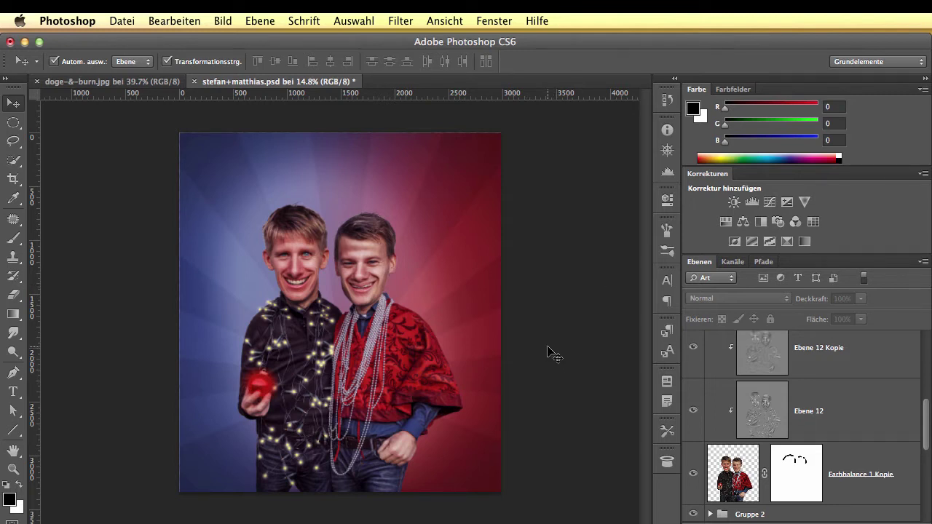
scroll(549, 346, "down", 2)
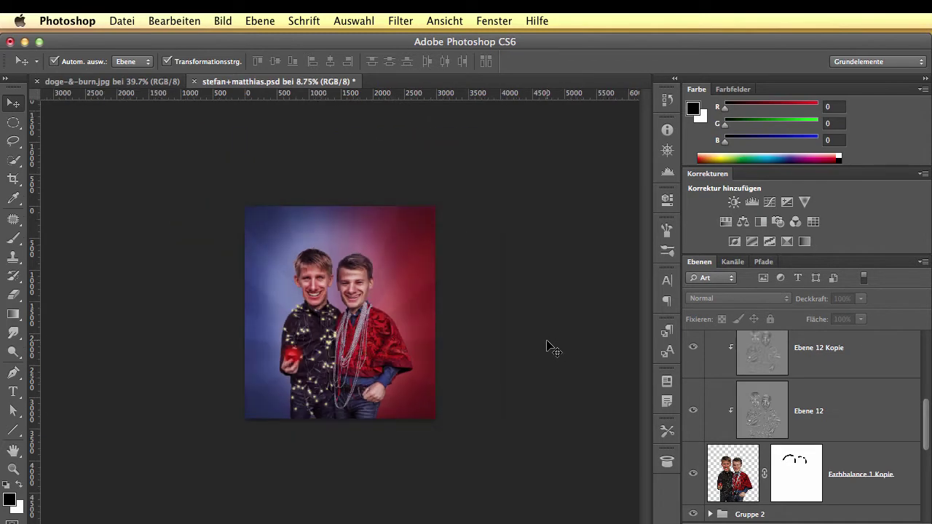
scroll(542, 350, "up", 3)
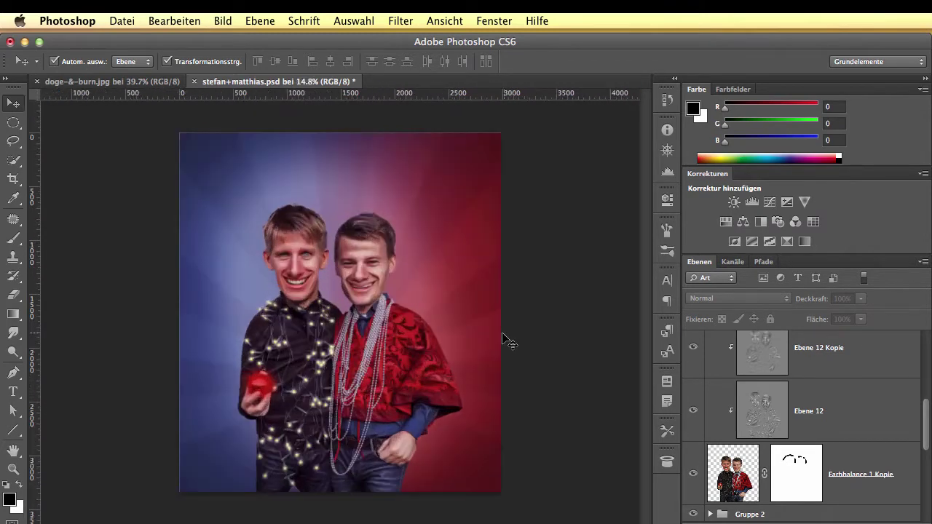
scroll(512, 342, "up", 1)
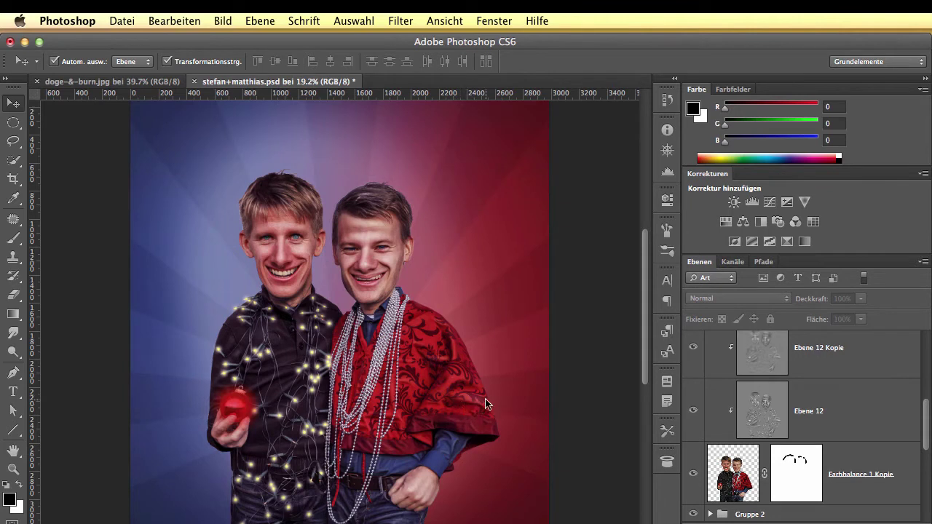
Toggle the visibility of layers Ebene 12 Kopie and Ebene 12 to compare the portrait with and without their effect.
left_click(760, 368)
left_click(692, 363)
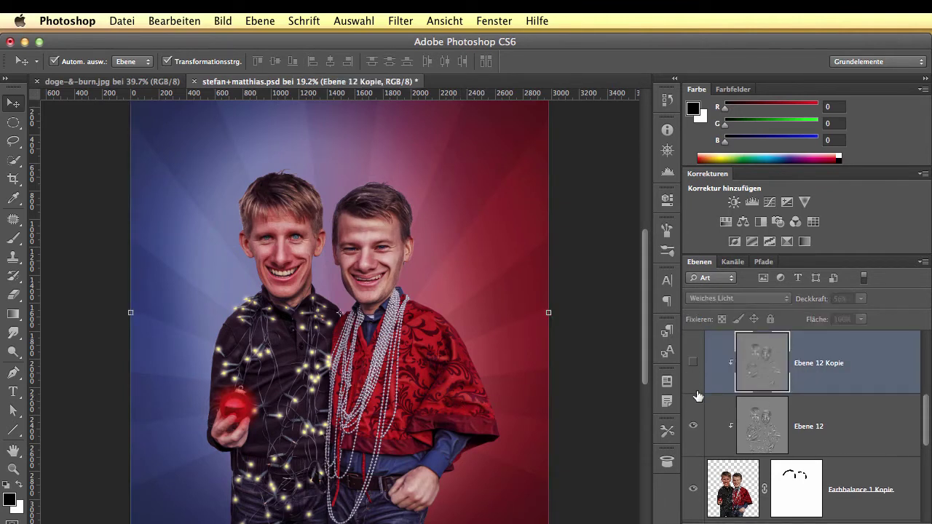
left_click(692, 426)
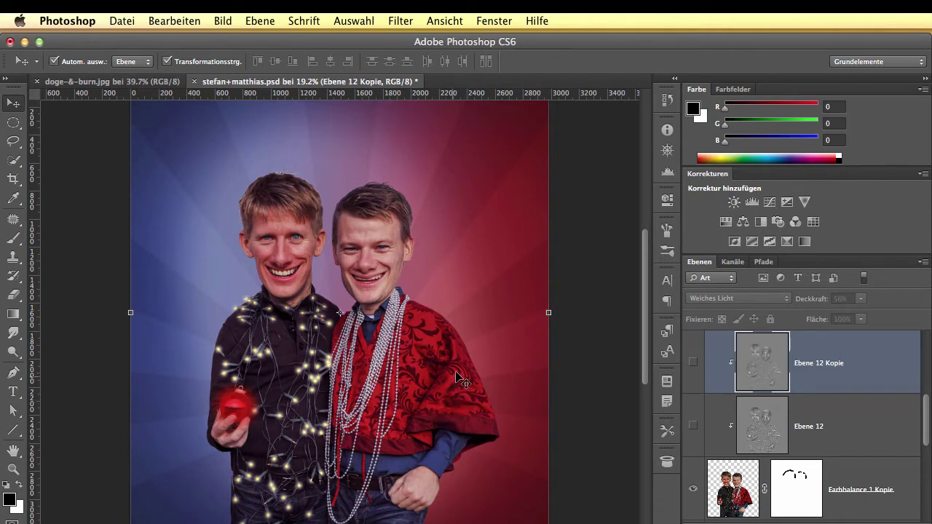
left_click(692, 426)
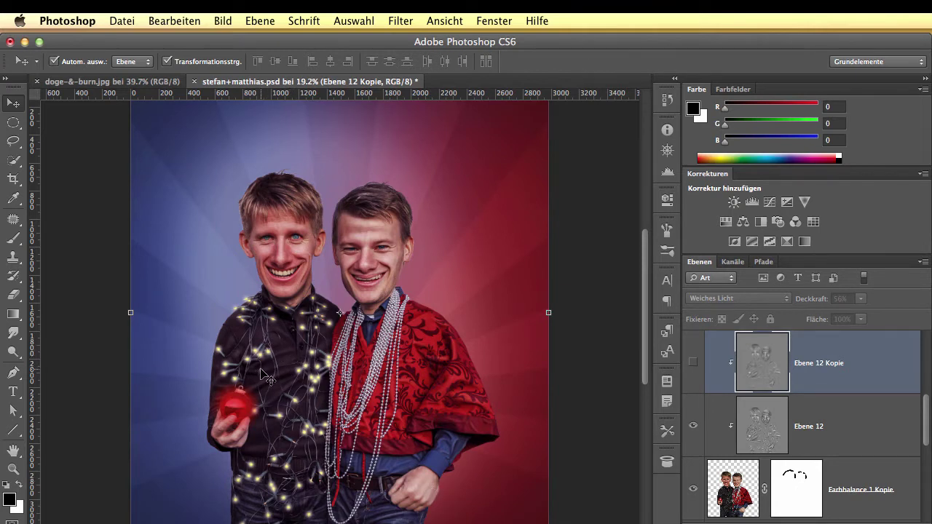
left_click(692, 428)
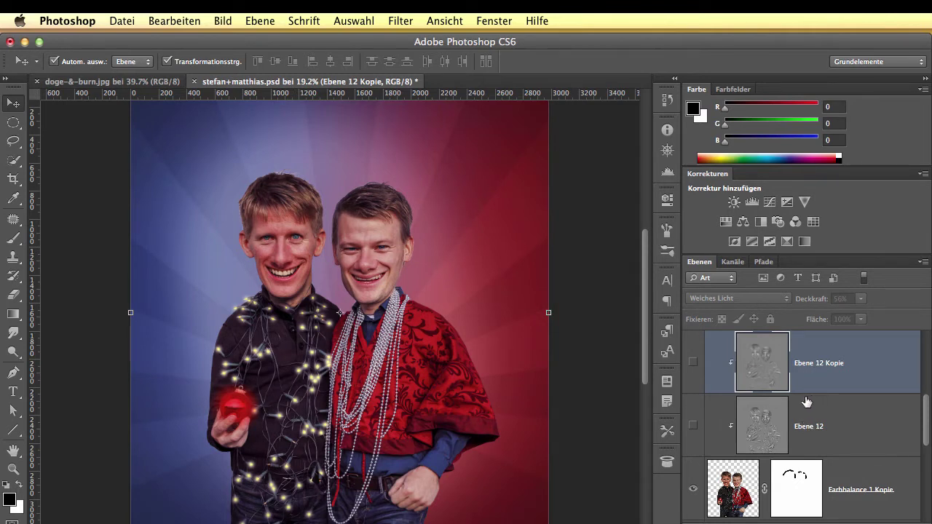
Delete the layers Ebene 12 Kopie and Ebene 12 together and make Farbbalance 1 Kopie the active layer.
left_click(833, 411, "shift")
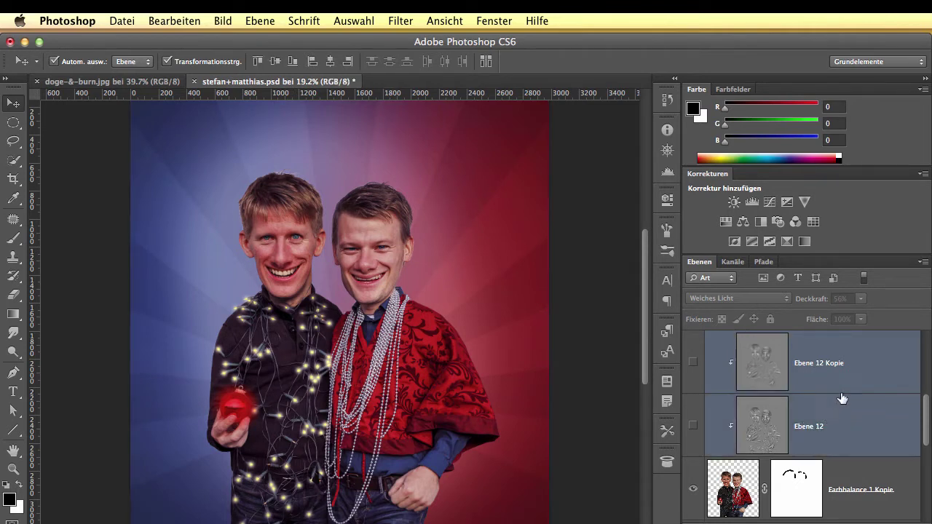
left_click_drag(866, 428, 903, 514)
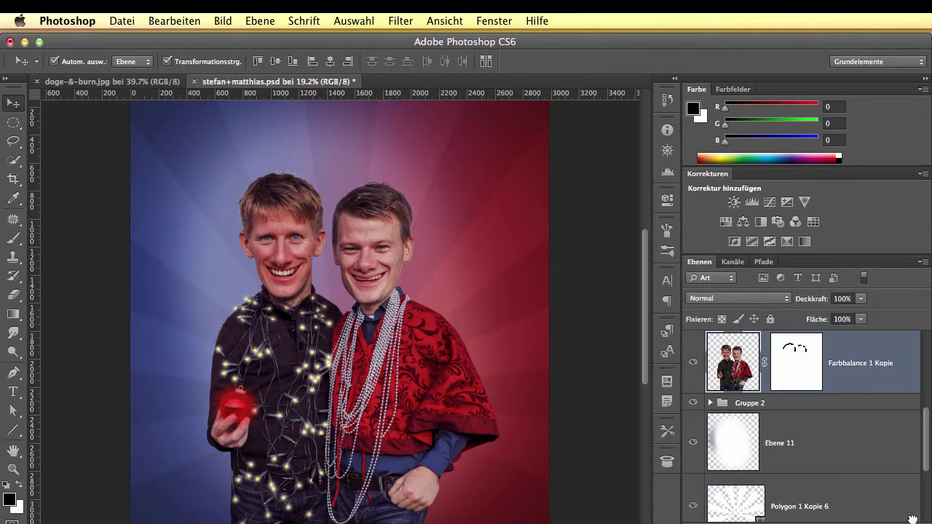
left_click(862, 388)
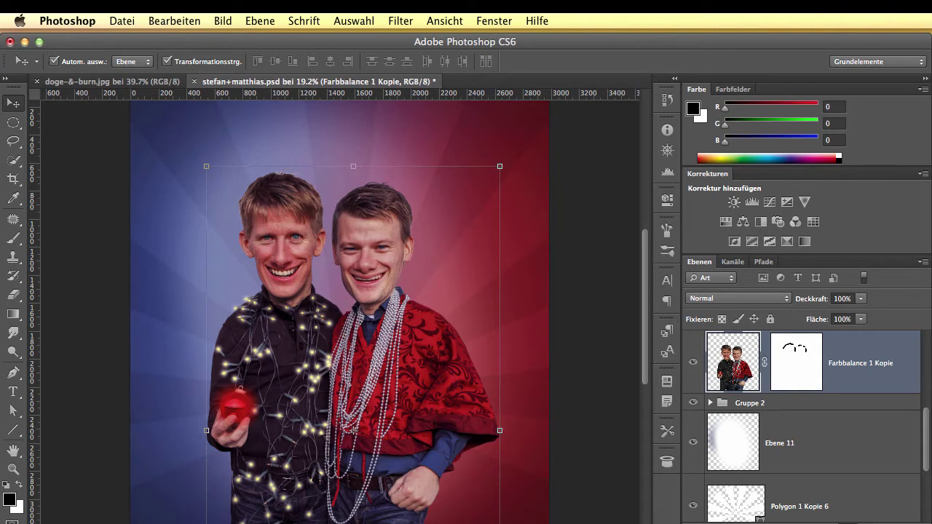
Add a Levels adjustment clipped to Farbbalance 1 Kopie, with output black at 88 and midtones at 1.00.
key("super+l")
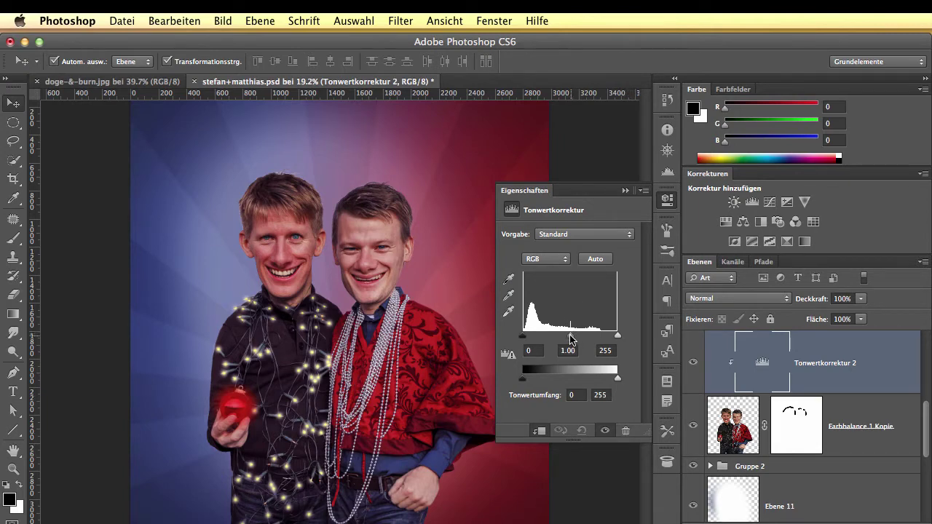
mouse_move(570, 335)
left_mouse_down()
mouse_move(538, 336)
mouse_move(567, 335)
left_mouse_up()
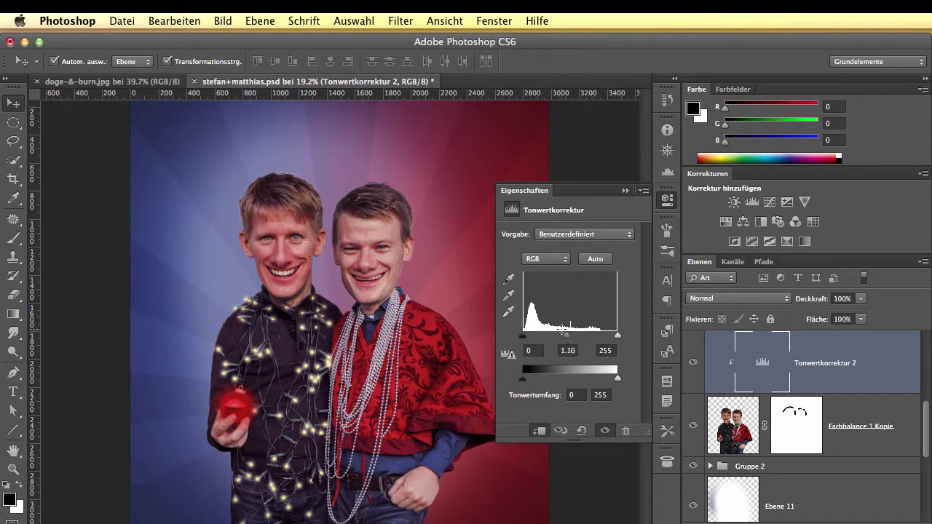
mouse_move(616, 378)
left_mouse_down()
mouse_move(607, 379)
mouse_move(617, 379)
left_mouse_up()
left_click_drag(523, 378, 556, 379)
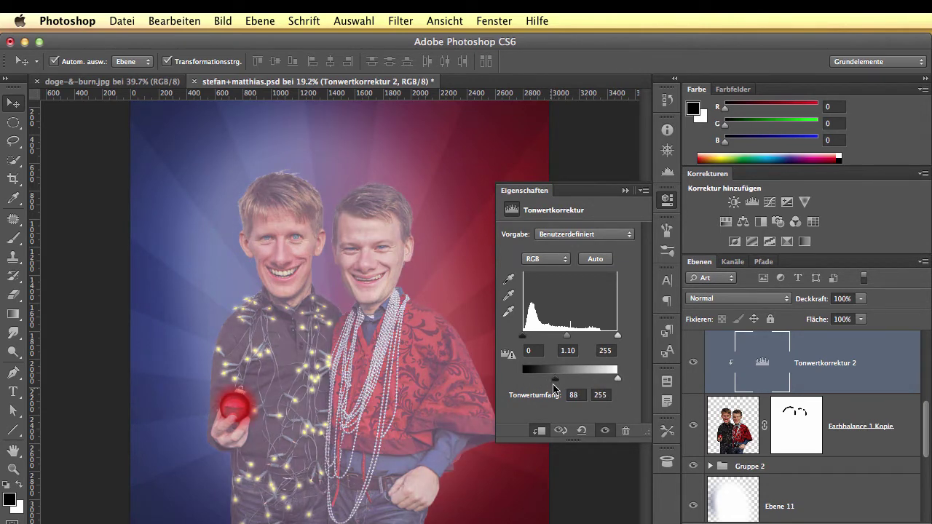
left_click_drag(567, 335, 570, 336)
Add a second clipped Levels adjustment for darkening, hide the first one, and set the new one's output white to 132.
left_click(751, 202)
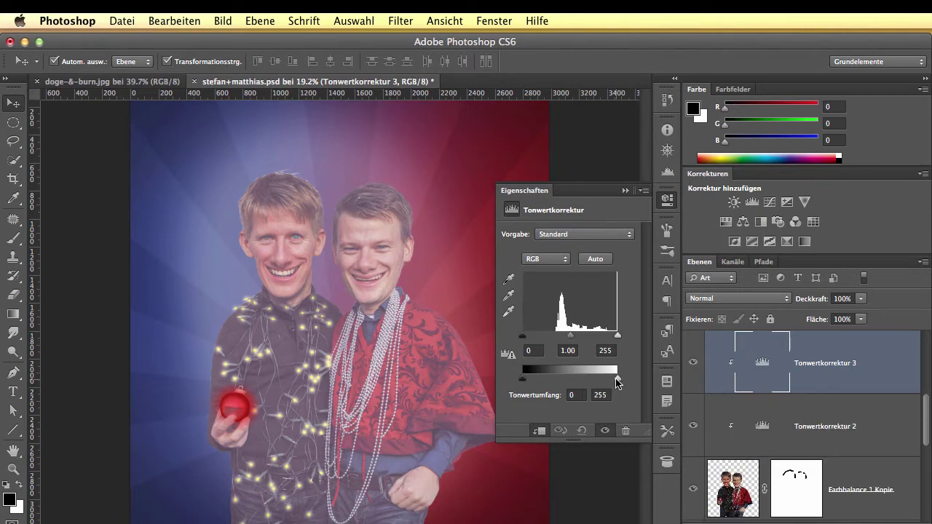
left_click(688, 374)
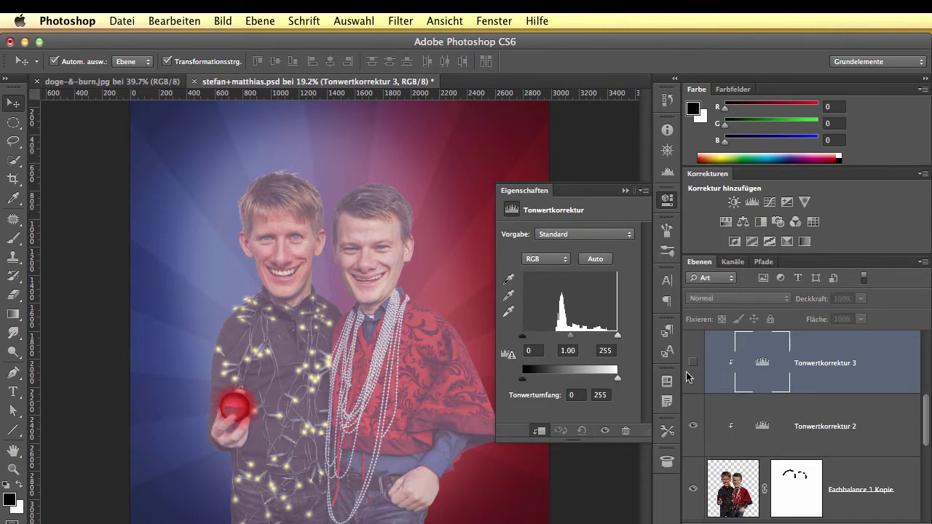
left_click_drag(618, 378, 604, 378)
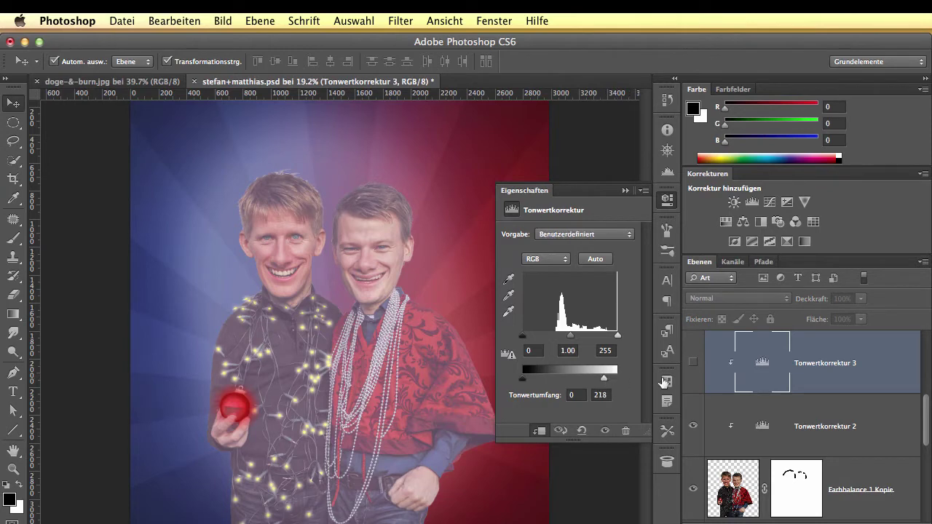
left_click(693, 362)
left_click(693, 364)
mouse_move(603, 378)
left_mouse_down()
mouse_move(592, 379)
mouse_move(621, 381)
left_mouse_up()
left_click_drag(522, 379, 554, 379)
left_click(694, 427)
left_click(692, 362)
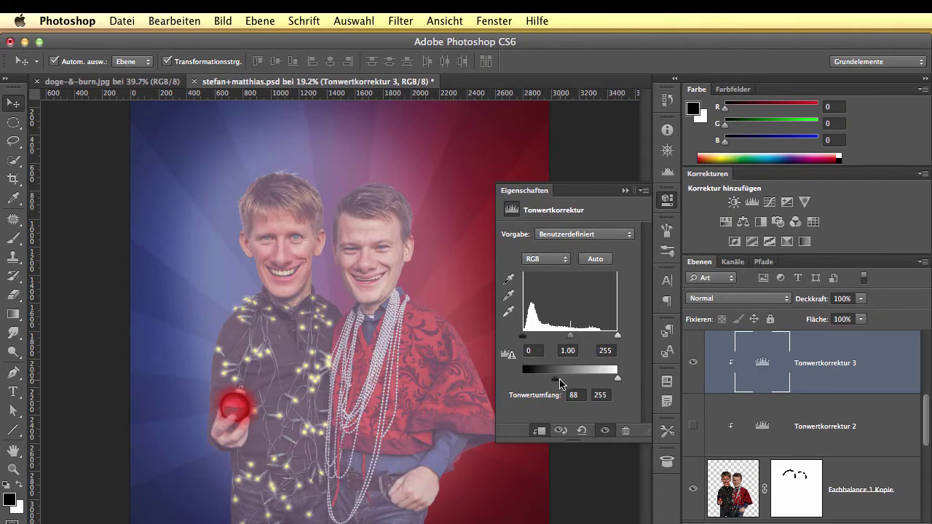
left_click_drag(555, 379, 523, 379)
left_click_drag(617, 380, 571, 379)
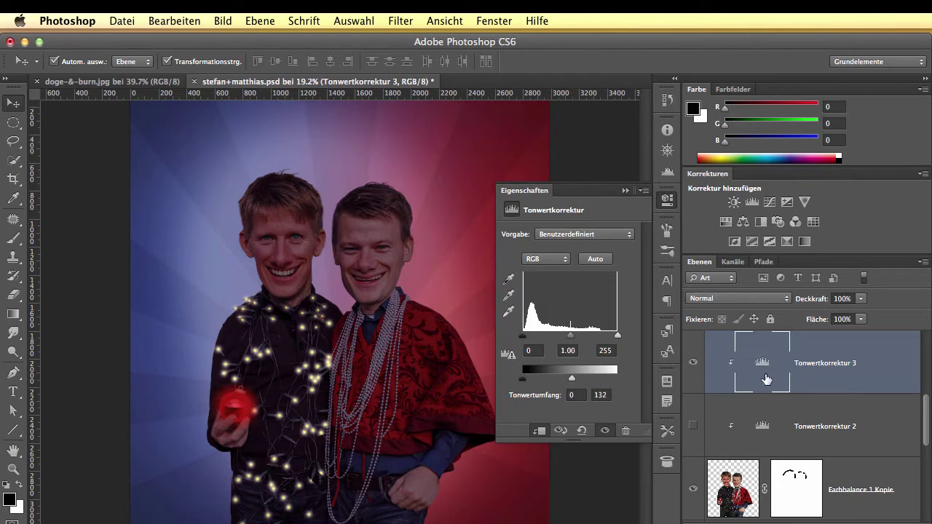
Hide the darkening layer Tonwertkorrektur 3, and show and select the brightening layer Tonwertkorrektur 2.
left_click(692, 363)
left_click(692, 426)
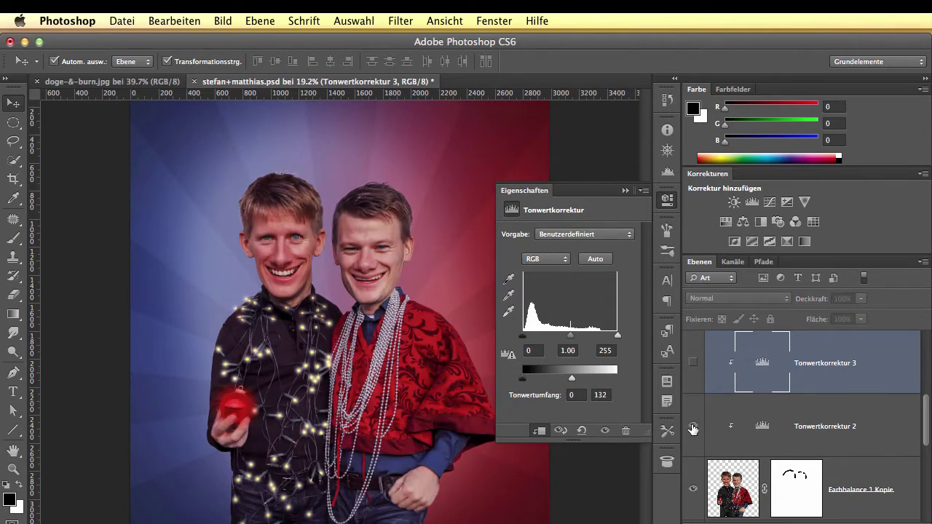
left_click(822, 436)
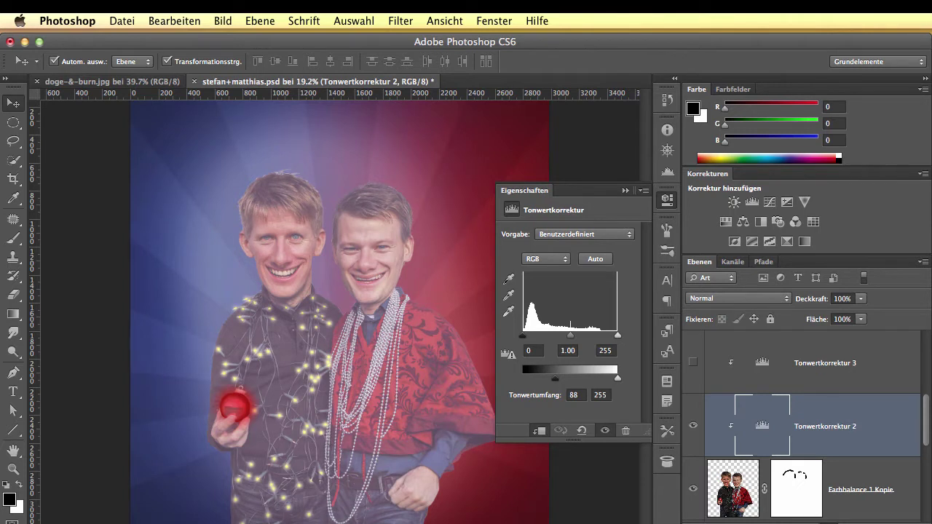
Add a layer mask to Tonwertkorrektur 2 and invert it to black.
left_click(825, 522)
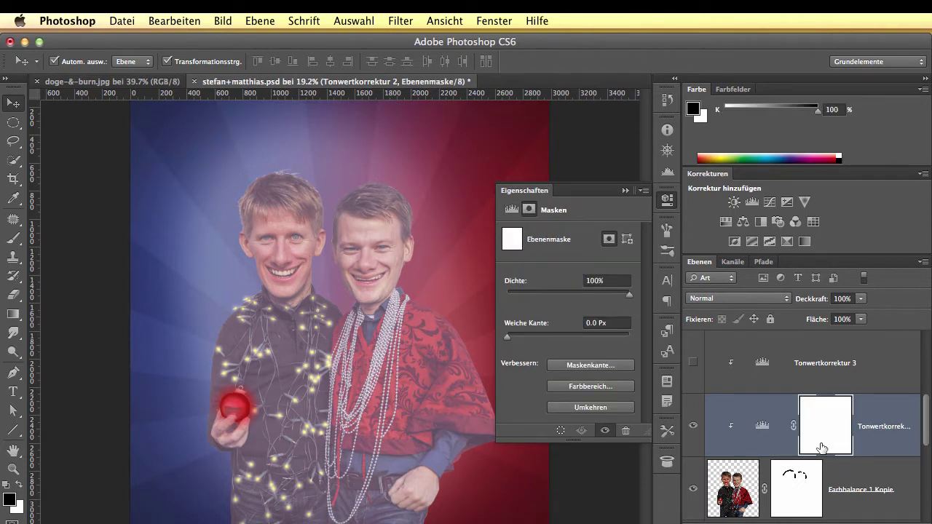
key("super+i")
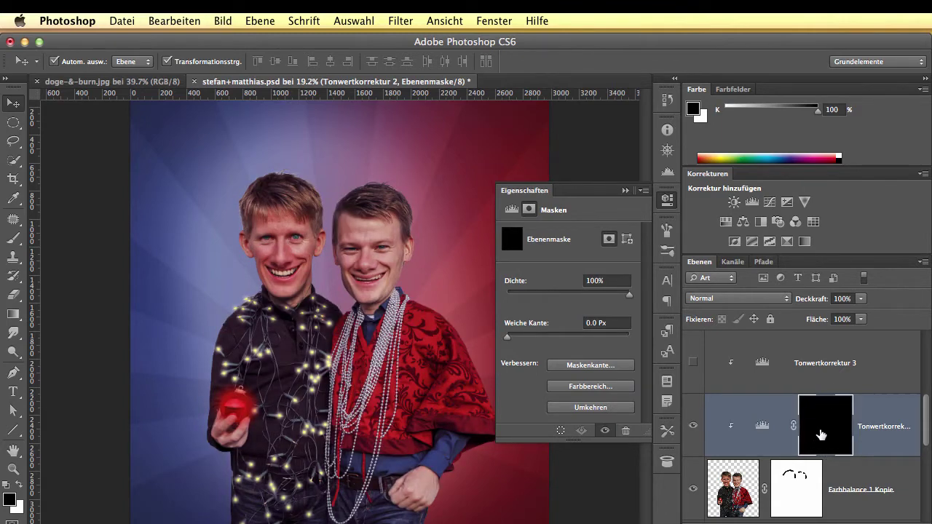
left_click(665, 199)
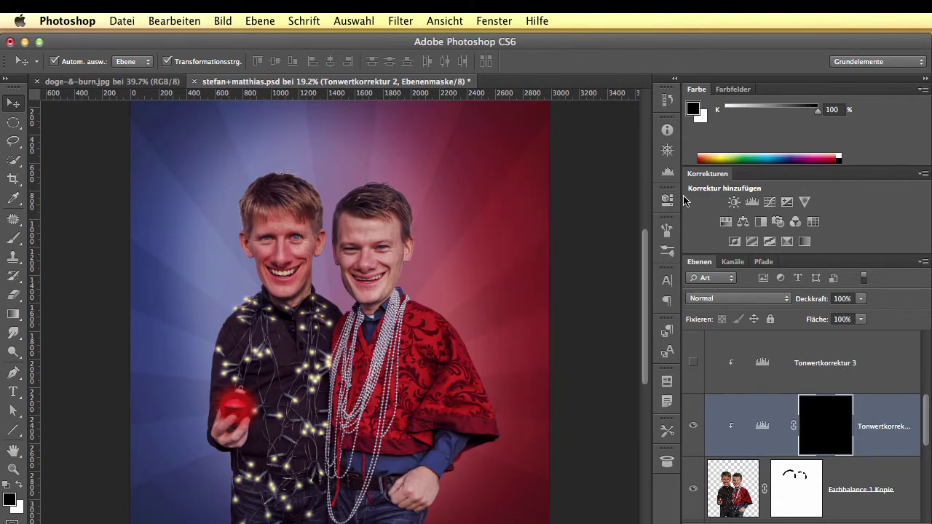
Set up the Brush tool with a soft round 30 px tip at 0% hardness and white as the painting colour.
left_click(12, 240)
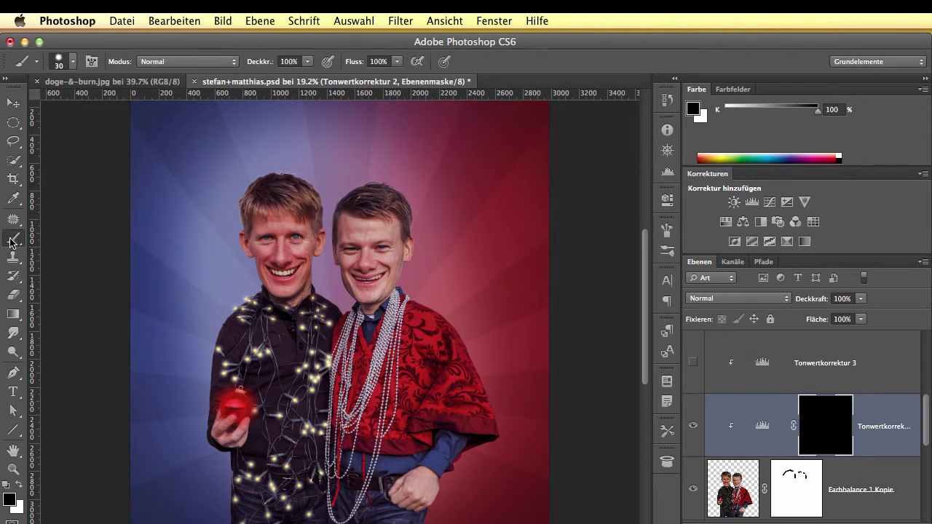
left_click(71, 63)
left_click(34, 177)
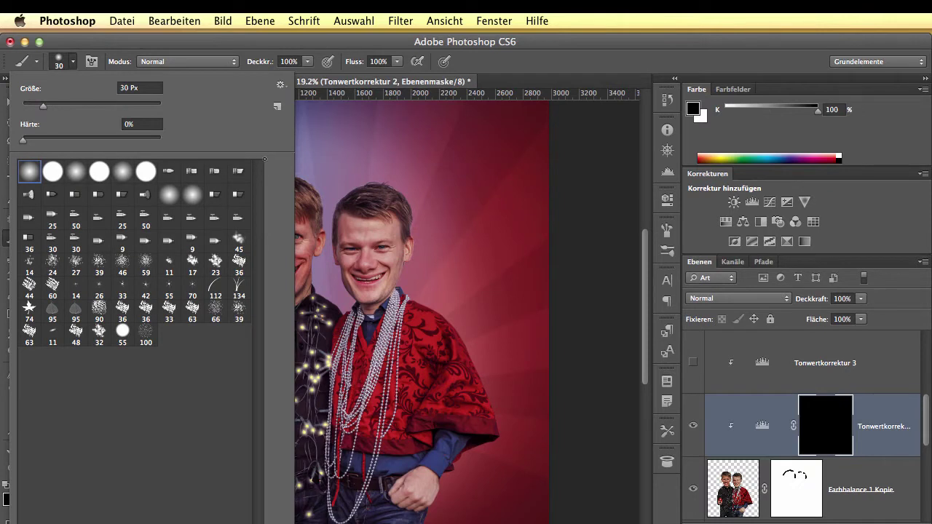
left_click(559, 290)
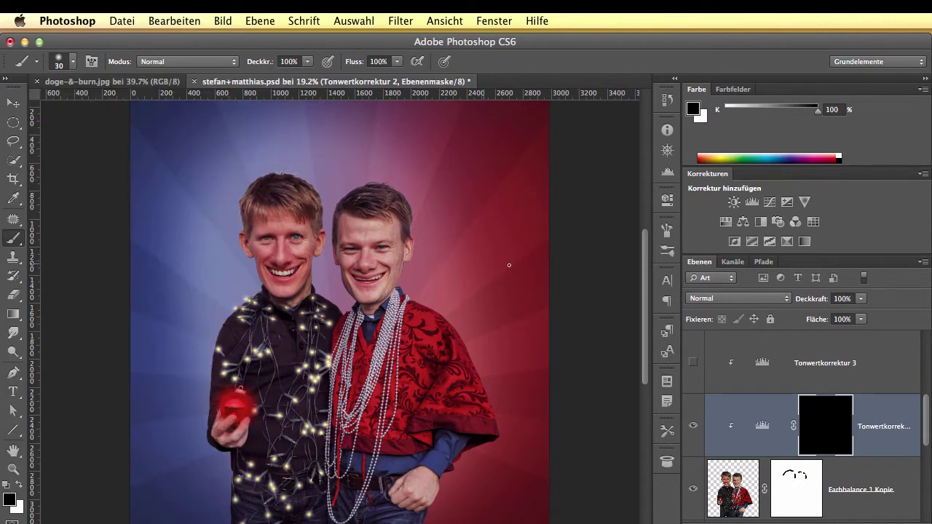
left_click(21, 484)
Paint white on the Tonwertkorrektur 2 mask over the blond man's forehead, brows, nose, cheeks and chin to brighten them.
scroll(448, 372, "up", 1)
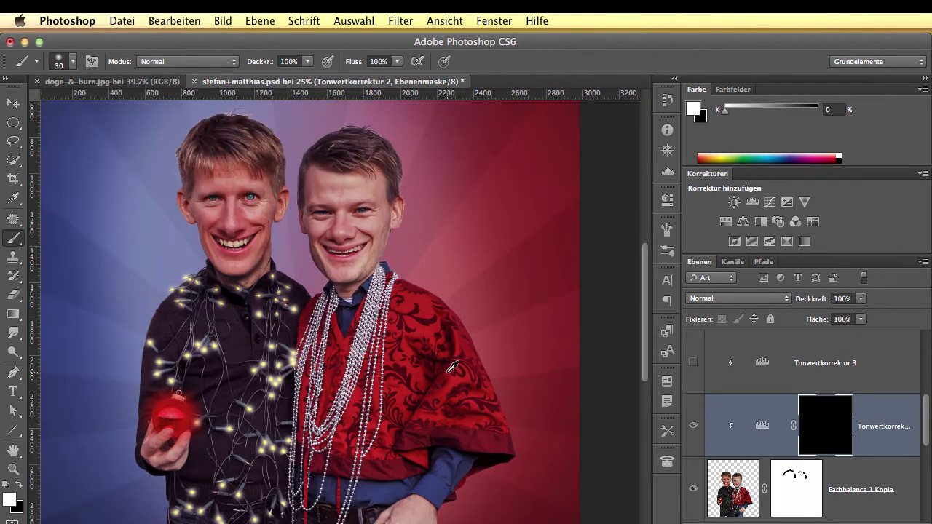
left_click_drag(362, 274, 442, 369)
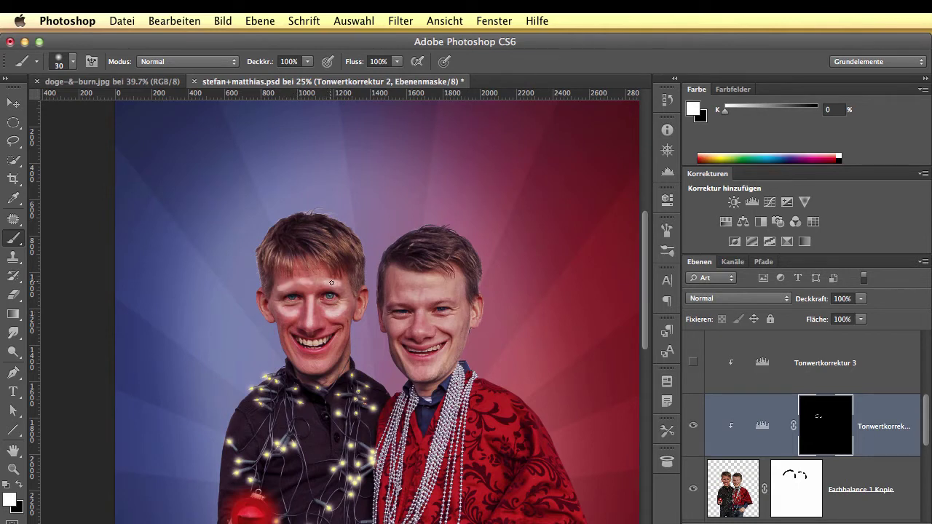
left_click_drag(340, 339, 322, 366)
left_click_drag(286, 336, 287, 342)
Brush finer 14 px white strokes on the mask along the smile lines and cheek folds beside the blond man's mouth.
scroll(290, 344, "up", 5)
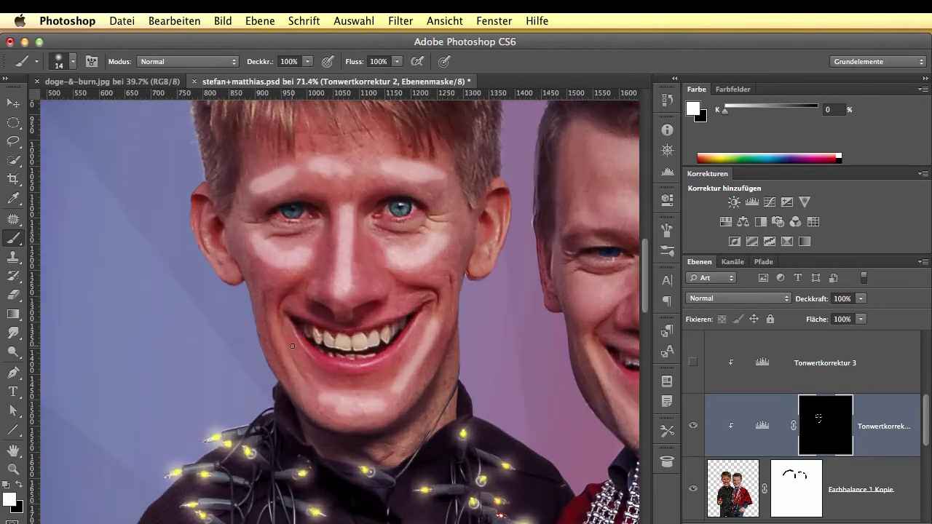
left_click_drag(272, 308, 300, 385)
mouse_move(407, 278)
left_mouse_down()
mouse_move(440, 278)
mouse_move(441, 302)
mouse_move(451, 294)
left_mouse_up()
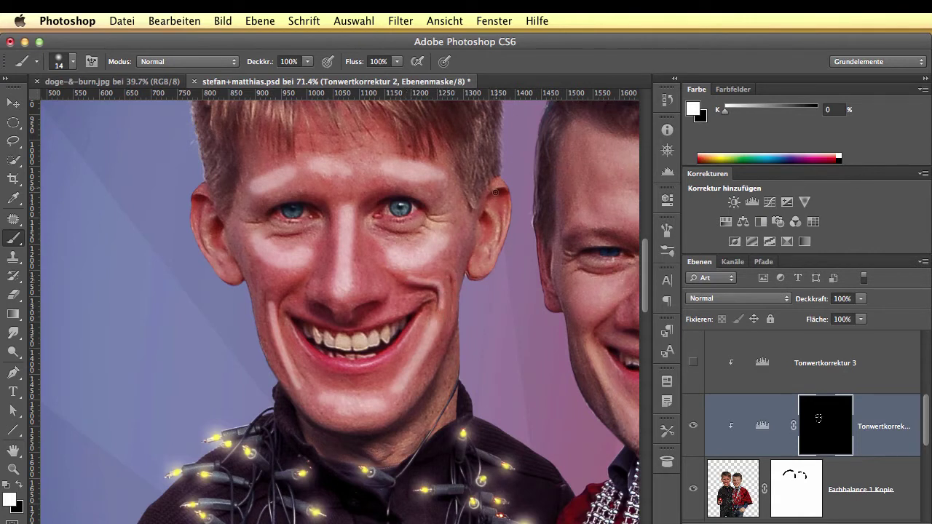
Paint white highlights on the Tonwertkorrektur 2 mask over the blond man's ears and around his lips with the 14 px brush.
left_click_drag(497, 221, 491, 249)
left_click_drag(210, 218, 230, 263)
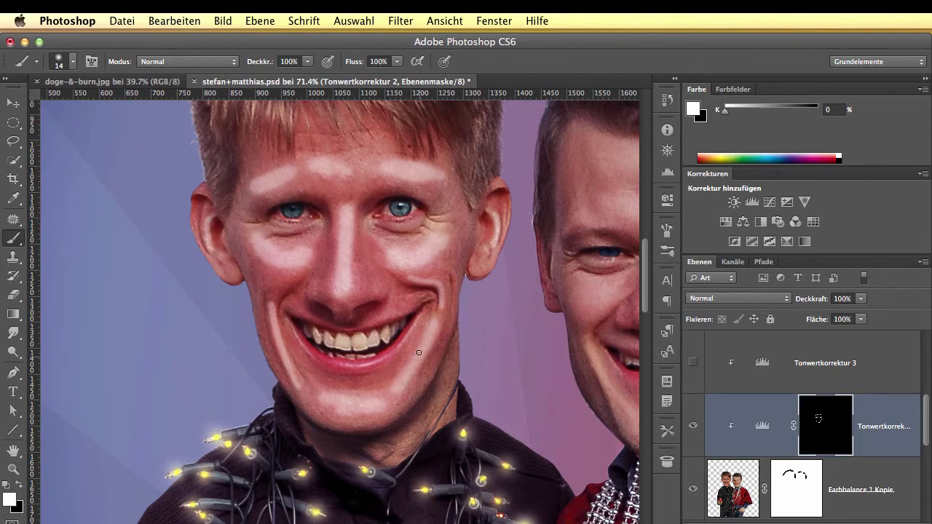
left_click_drag(408, 343, 393, 353)
left_click_drag(295, 328, 305, 345)
left_click_drag(341, 369, 370, 364)
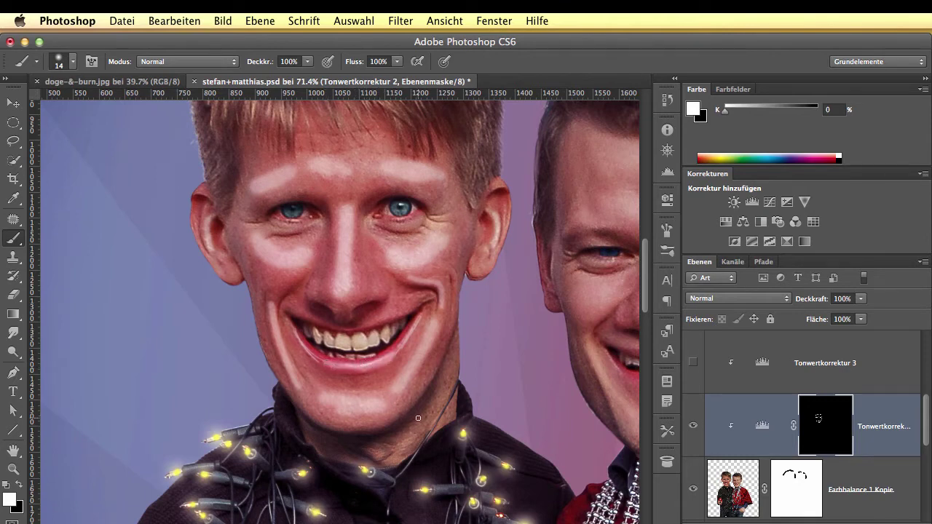
Brush 25 px white strokes on the mask along the fabric folds of the blond man's dark sweater and its upper sleeve.
mouse_move(450, 457)
left_mouse_down()
mouse_move(459, 255)
mouse_move(481, 98)
left_mouse_up()
key("super+r")
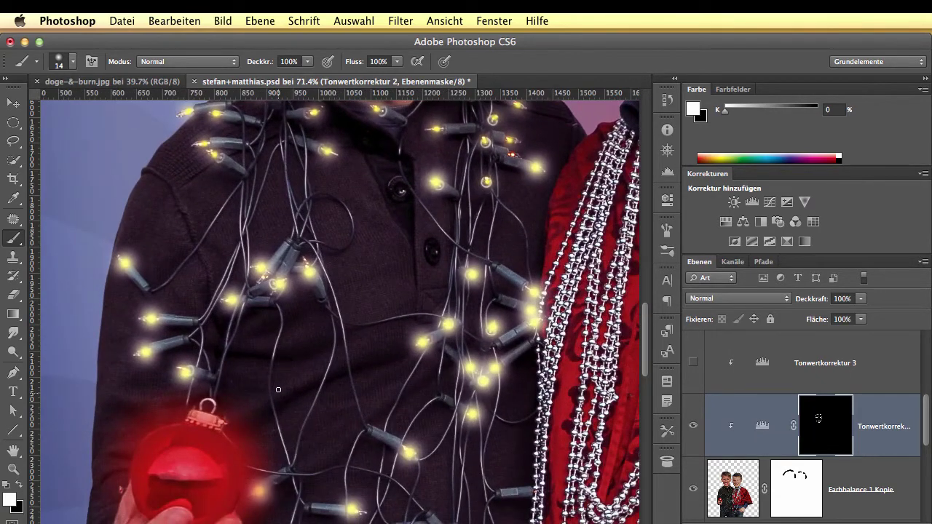
left_click_drag(261, 404, 384, 342)
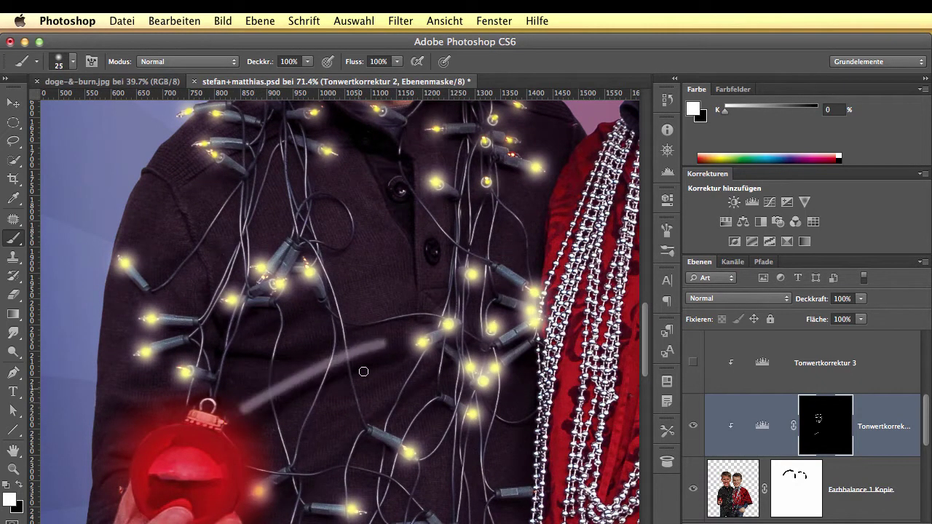
left_click_drag(401, 381, 309, 462)
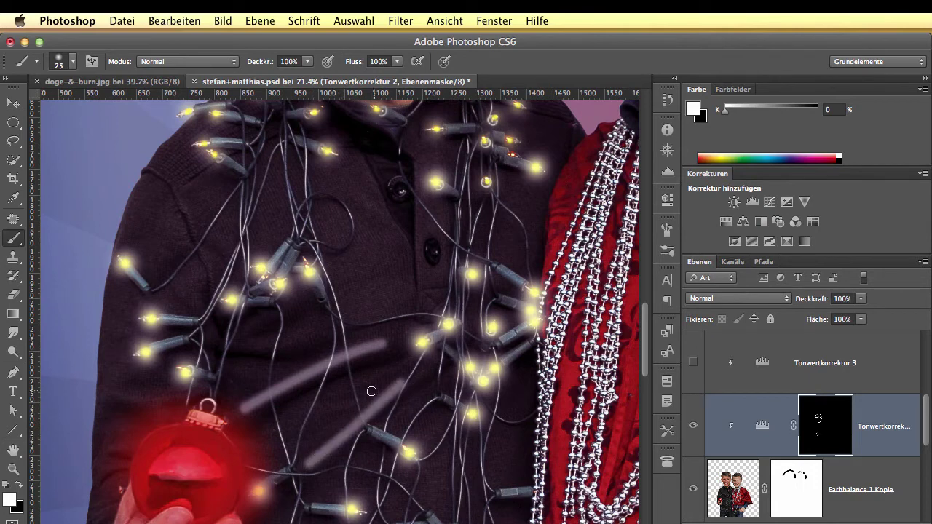
left_click_drag(356, 399, 291, 420)
left_click_drag(251, 345, 346, 314)
left_click_drag(245, 328, 315, 289)
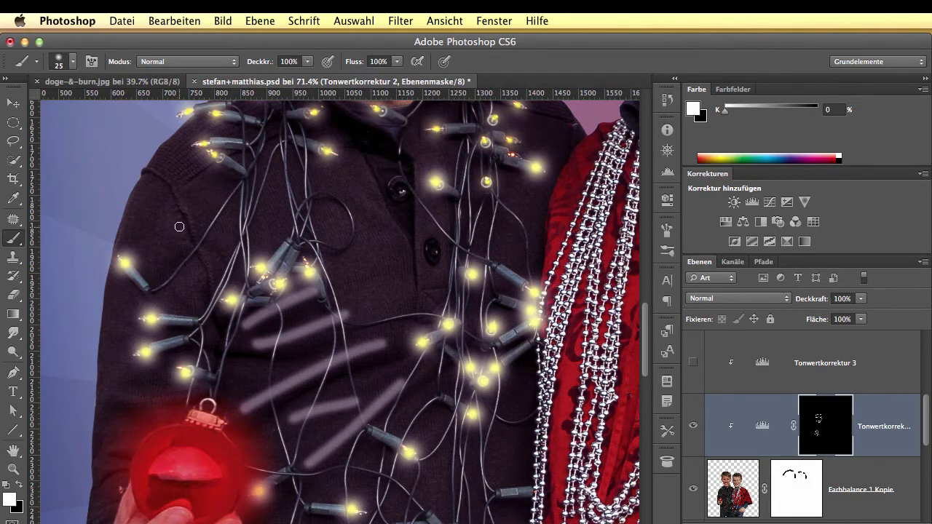
mouse_move(177, 223)
left_mouse_down()
mouse_move(192, 251)
mouse_move(193, 298)
left_mouse_up()
left_click_drag(115, 399, 181, 393)
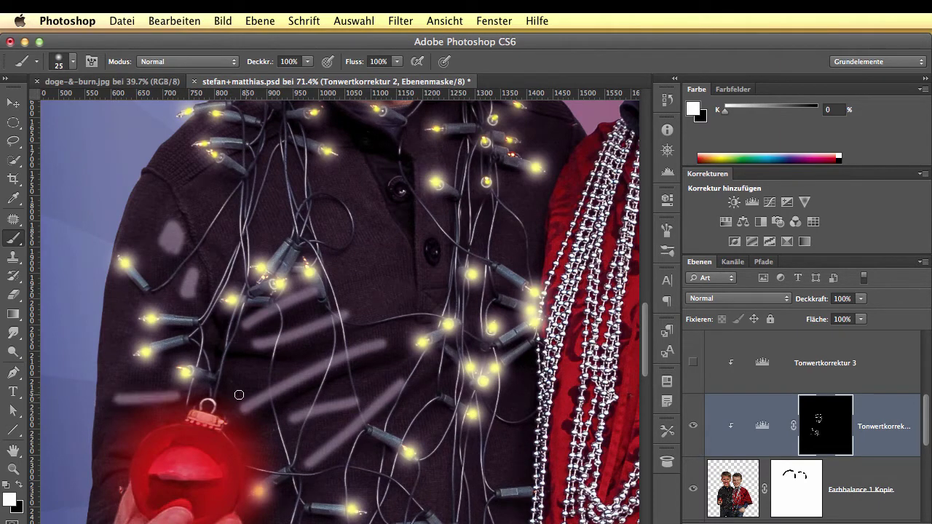
Paint thin vertical 7 px white lines on the mask along the ribs of the sweater's waistband.
scroll(484, 437, "down", 8)
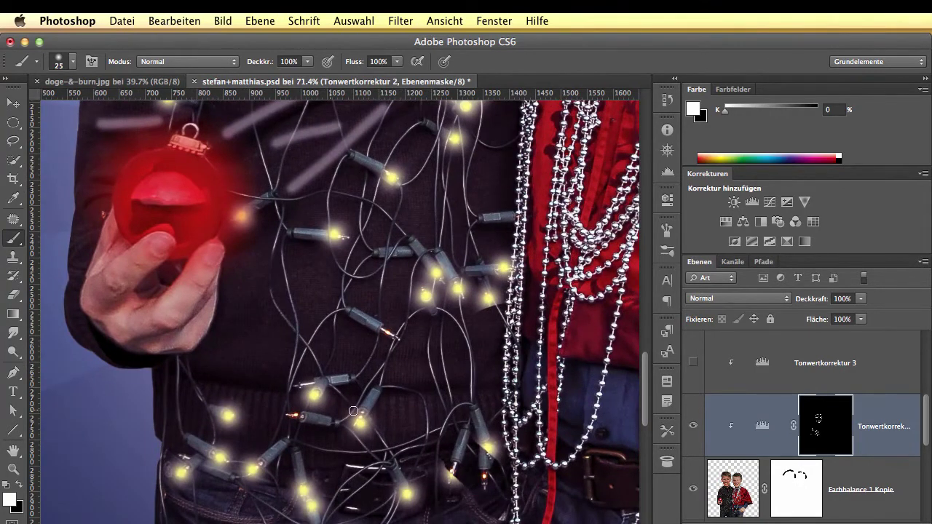
left_click_drag(263, 399, 255, 407)
left_click_drag(197, 386, 202, 427)
left_click_drag(206, 387, 209, 456)
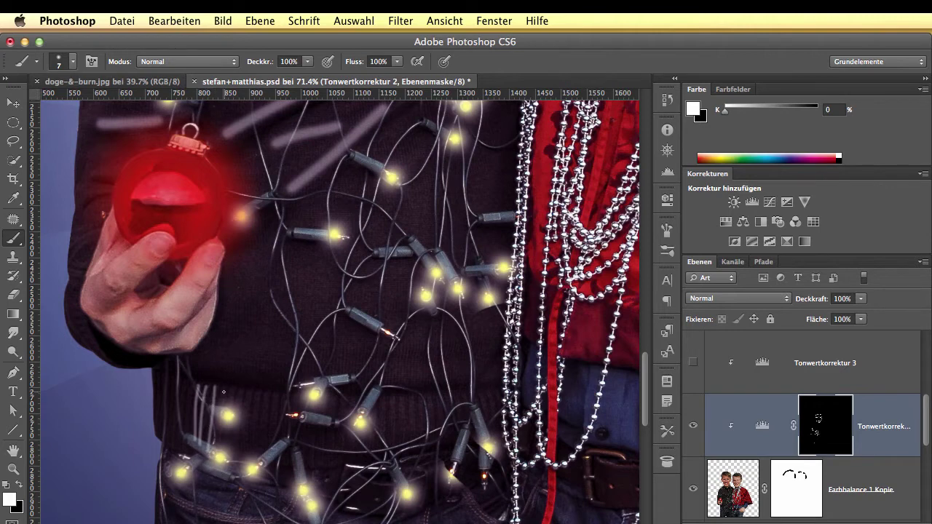
mouse_move(224, 392)
left_mouse_down()
mouse_move(219, 417)
mouse_move(233, 389)
mouse_move(230, 445)
mouse_move(239, 401)
mouse_move(235, 441)
left_mouse_up()
mouse_move(247, 389)
left_mouse_down()
mouse_move(242, 455)
mouse_move(254, 415)
mouse_move(252, 451)
mouse_move(261, 448)
left_mouse_up()
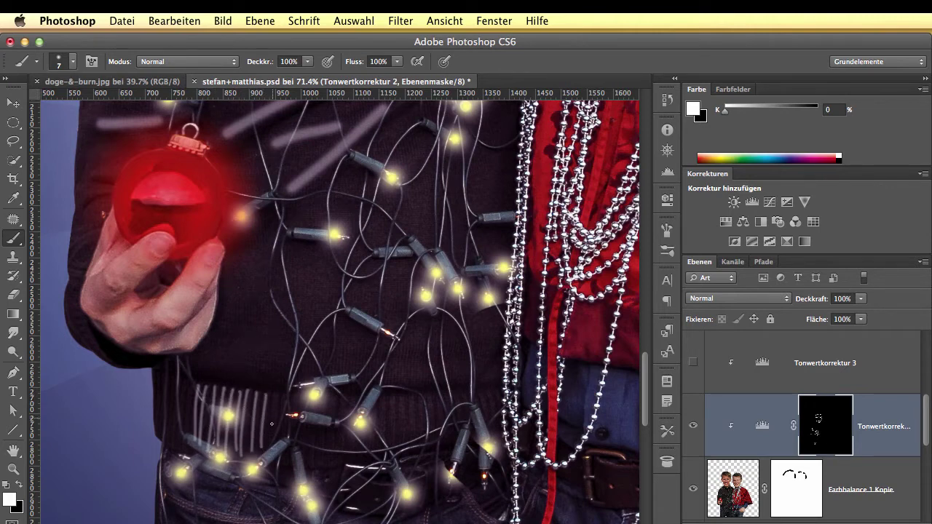
left_click_drag(276, 396, 272, 444)
mouse_move(401, 399)
left_mouse_down()
mouse_move(397, 451)
mouse_move(392, 441)
left_mouse_up()
left_click_drag(412, 398, 409, 443)
left_click_drag(384, 398, 381, 444)
left_click_drag(429, 397, 429, 443)
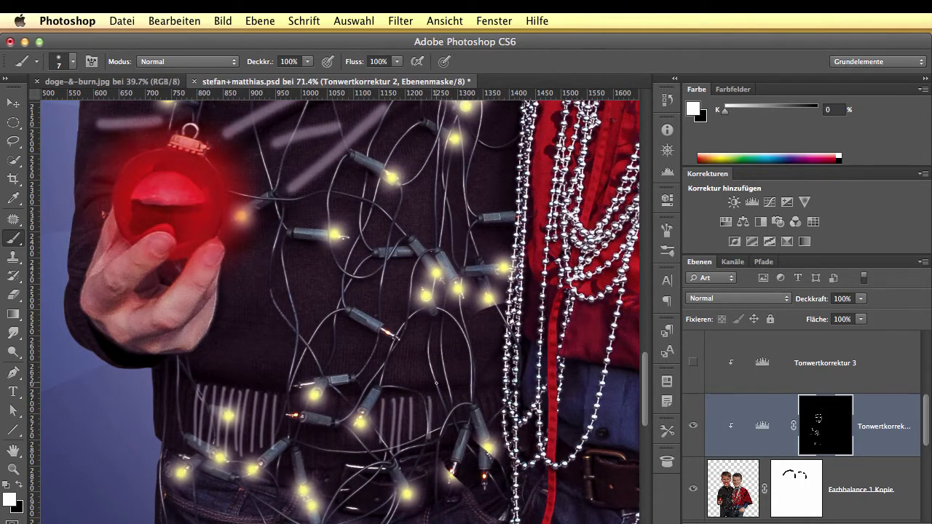
Brighten the fingers and back of the hand holding the red ornament with a 23 px white brush on the mask.
left_click_drag(419, 376, 427, 374, "ctrl+alt")
scroll(298, 431, "left", 5)
scroll(299, 430, "up", 3)
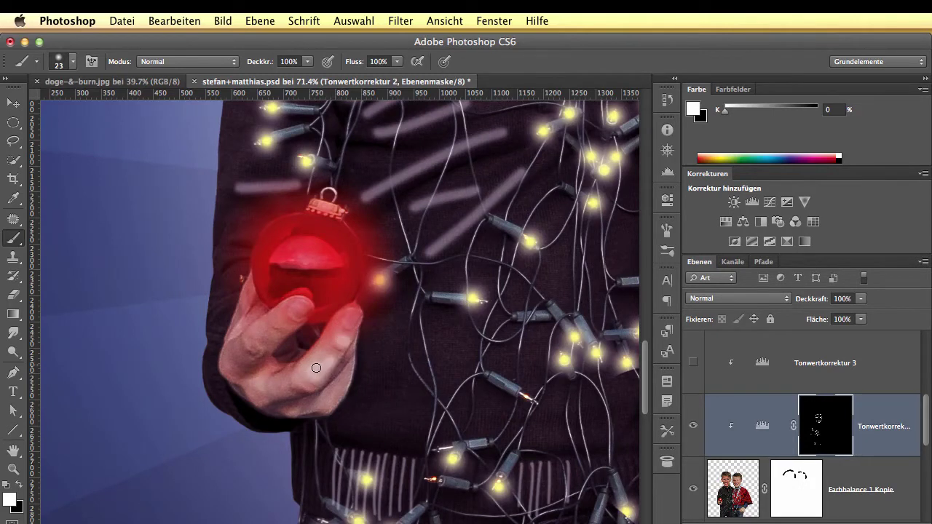
mouse_move(316, 368)
left_mouse_down()
mouse_move(267, 334)
mouse_move(279, 324)
mouse_move(239, 361)
mouse_move(272, 356)
left_mouse_up()
mouse_move(326, 401)
left_mouse_down()
mouse_move(346, 378)
mouse_move(315, 410)
left_mouse_up()
mouse_move(334, 352)
left_mouse_down()
mouse_move(310, 382)
mouse_move(277, 398)
mouse_move(358, 379)
left_mouse_up()
Brush fine 4 px white strokes on the mask along the sleeve creases beside the red ornament.
scroll(372, 375, "up", 5)
scroll(371, 375, "left", 5)
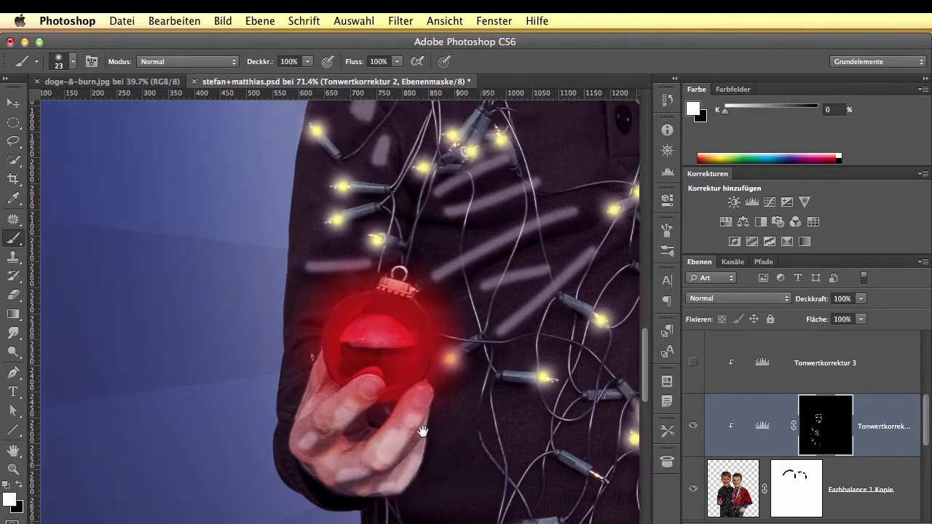
mouse_move(325, 361)
left_mouse_down("ctrl+alt")
mouse_move(315, 364)
mouse_move(333, 354)
mouse_move(341, 334)
left_mouse_up("ctrl+alt")
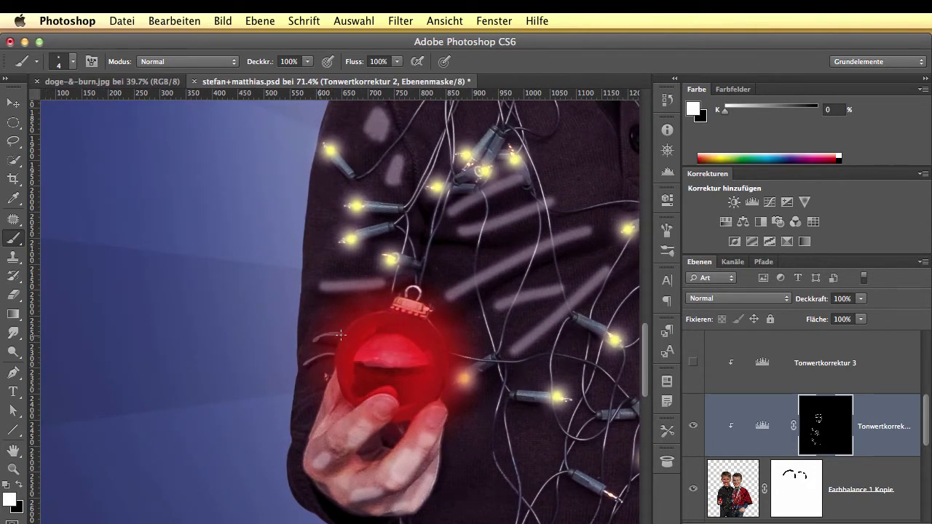
left_click_drag(301, 412, 321, 393)
Paint 15 px white strokes on the mask along the creases of the blond man's jeans below the belt and pockets.
scroll(363, 393, "right", 10)
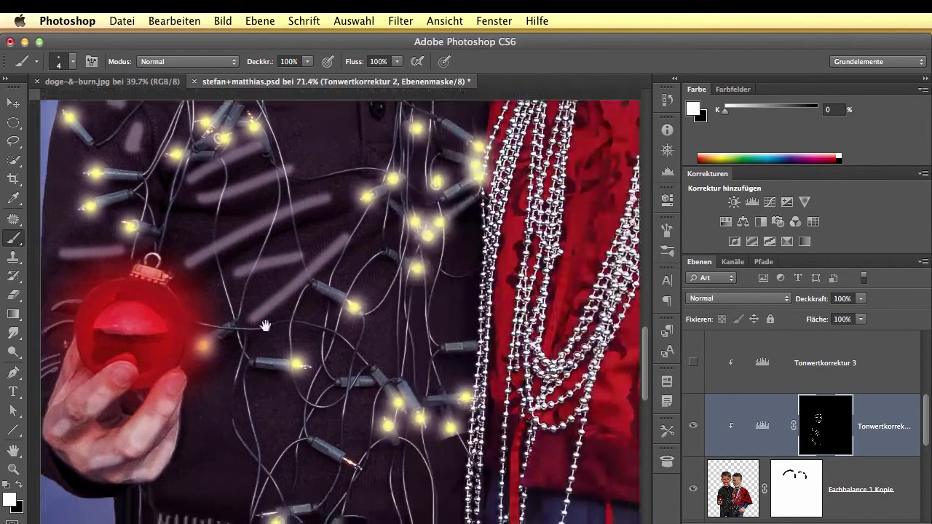
scroll(408, 335, "left", 5)
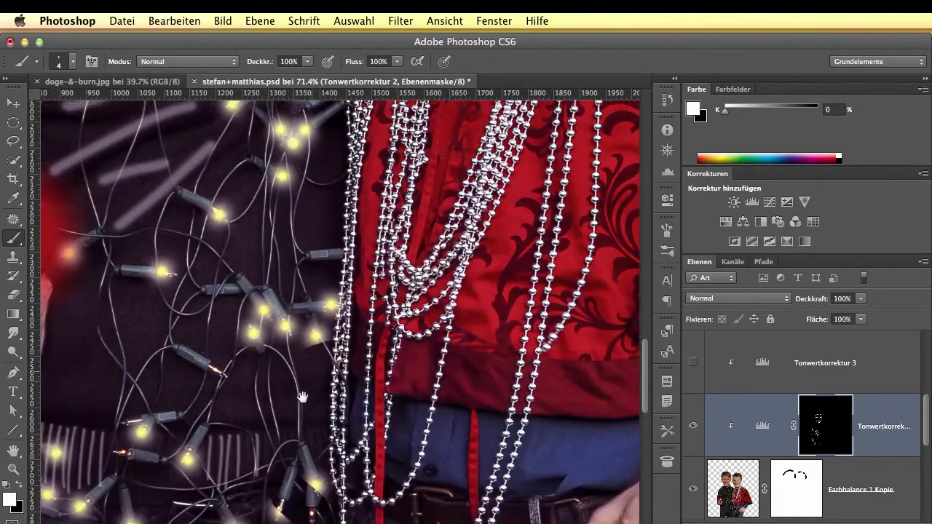
scroll(405, 317, "down", 6)
key("super+r")
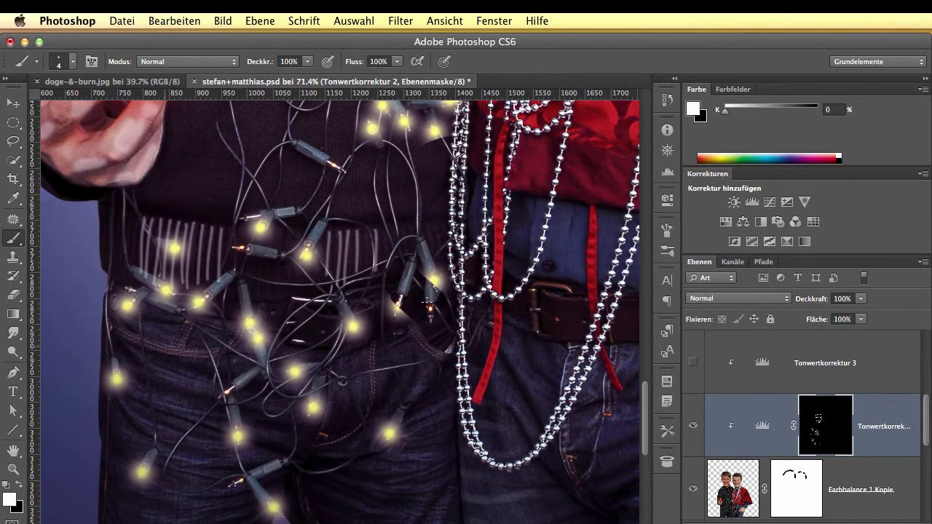
left_click_drag(168, 343, 238, 395)
mouse_move(138, 393)
left_mouse_down()
mouse_move(250, 429)
mouse_move(178, 416)
mouse_move(231, 429)
left_mouse_up()
mouse_move(134, 416)
left_mouse_down()
mouse_move(235, 441)
mouse_move(234, 462)
mouse_move(139, 454)
mouse_move(136, 446)
mouse_move(212, 462)
left_mouse_up()
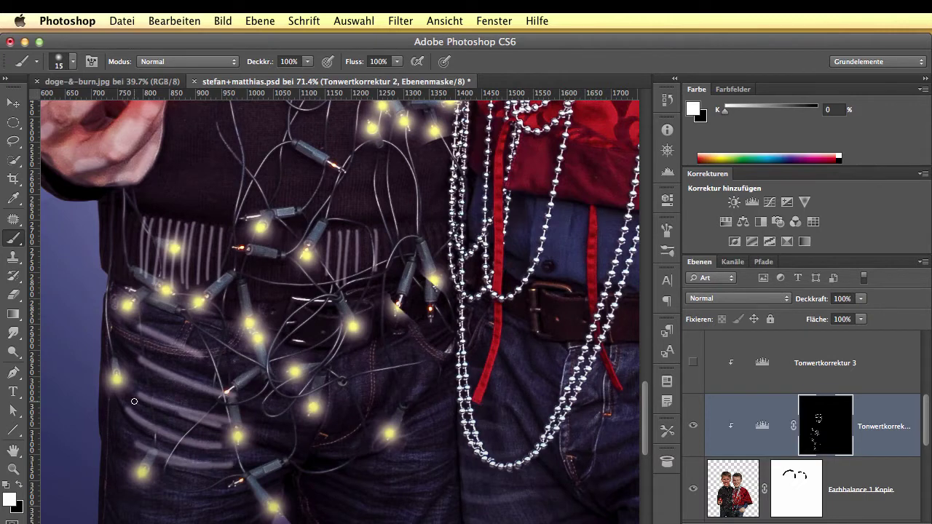
mouse_move(448, 401)
left_mouse_down()
mouse_move(401, 423)
mouse_move(437, 420)
left_mouse_up()
mouse_move(431, 369)
left_mouse_down()
mouse_move(385, 424)
mouse_move(375, 419)
left_mouse_up()
left_click_drag(356, 370, 361, 424)
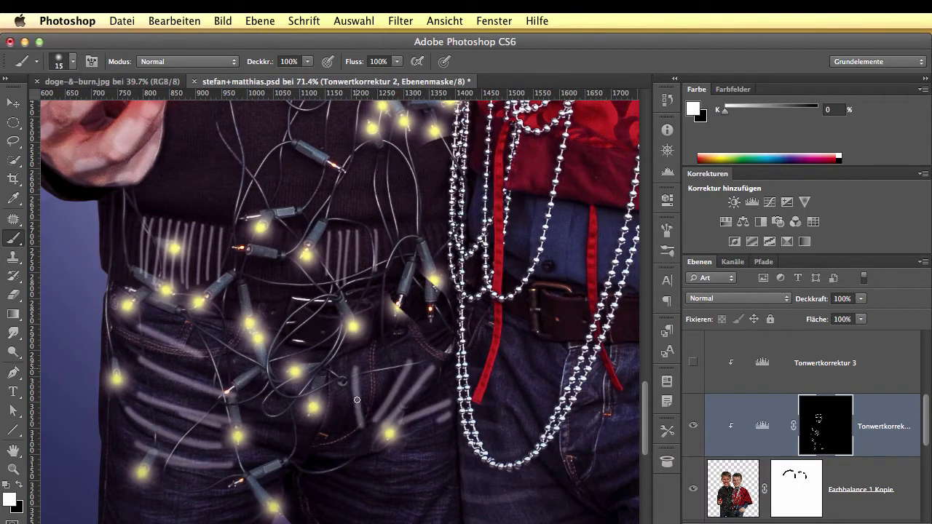
Extend the 15 px white crease highlights over both thighs of the blond man's jeans down to the image's lower edge.
scroll(428, 475, "down", 5)
scroll(428, 475, "left", 4)
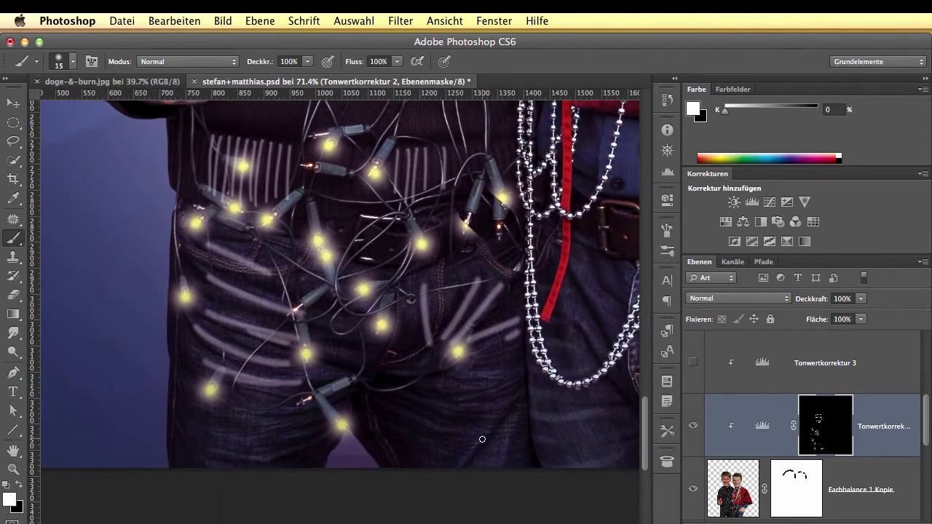
mouse_move(509, 427)
left_mouse_down()
mouse_move(492, 465)
mouse_move(502, 447)
left_mouse_up()
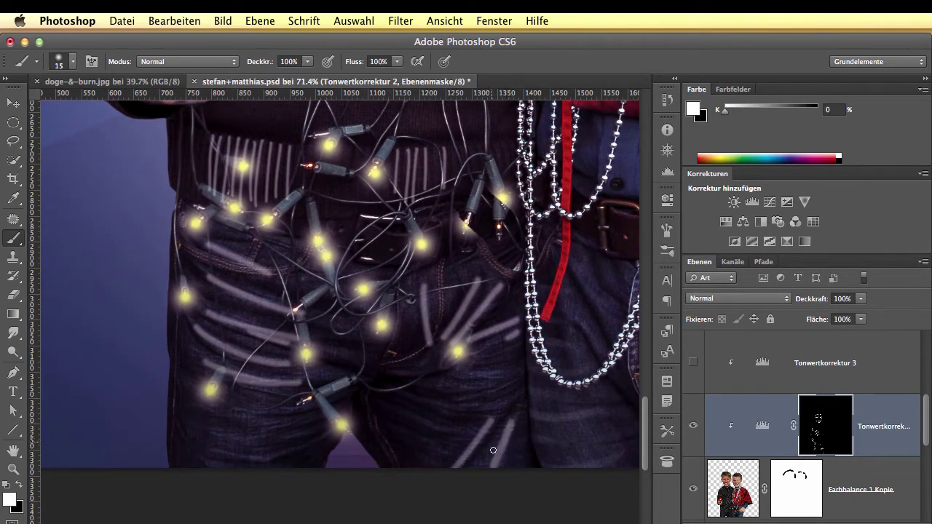
mouse_move(421, 419)
left_mouse_down()
mouse_move(489, 404)
mouse_move(461, 396)
mouse_move(452, 401)
mouse_move(517, 399)
left_mouse_up()
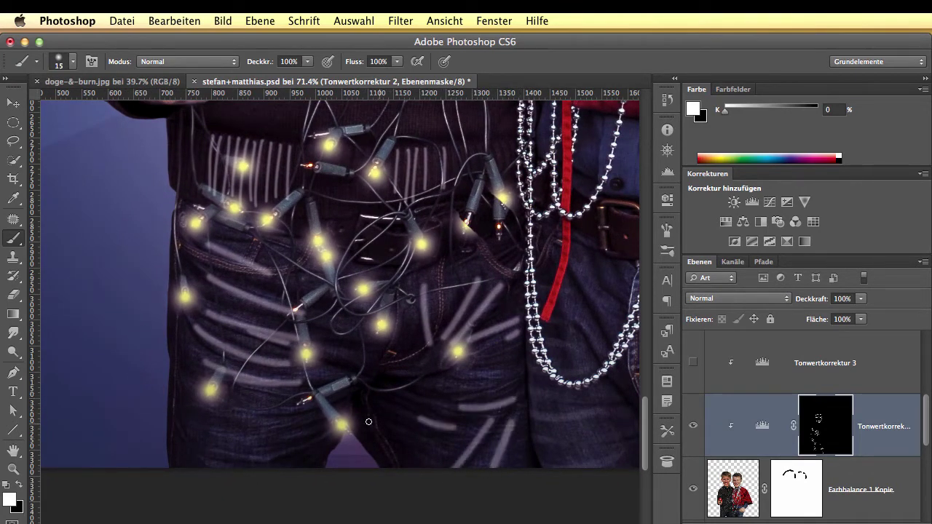
left_click_drag(234, 456, 316, 435)
mouse_move(215, 435)
left_mouse_down()
mouse_move(236, 413)
mouse_move(299, 409)
left_mouse_up()
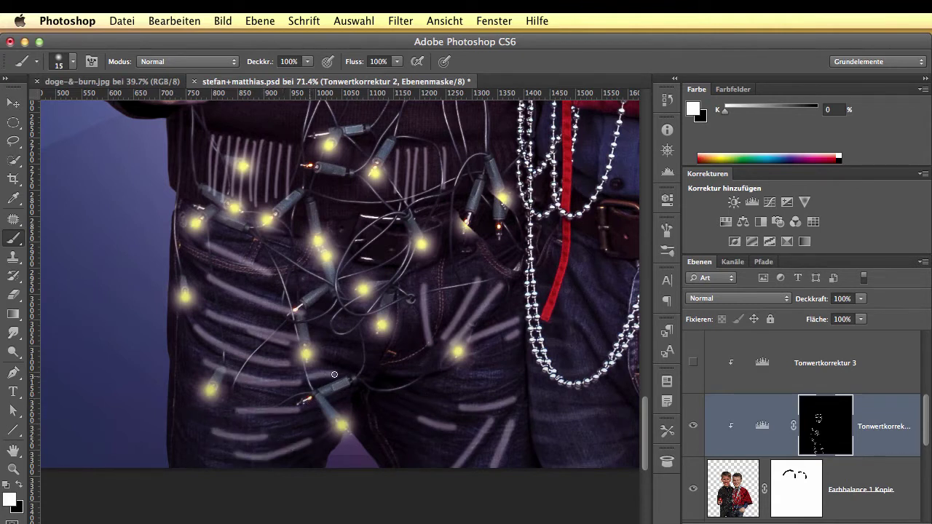
mouse_move(393, 373)
left_mouse_down()
mouse_move(443, 365)
mouse_move(390, 397)
mouse_move(294, 420)
left_mouse_up()
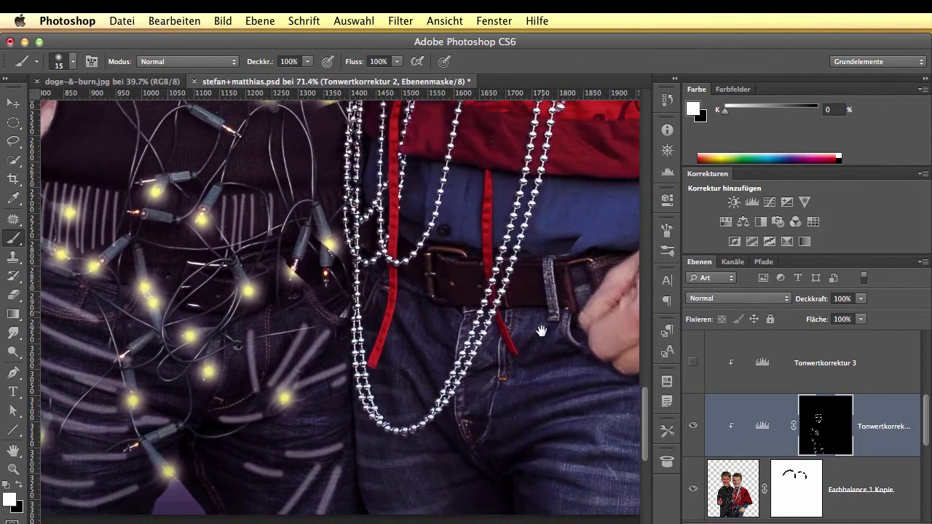
Brush 15 px white highlights on the mask along the creases of the other man's blue jeans and around the bead chain.
scroll(546, 316, "down", 5)
scroll(524, 328, "right", 3)
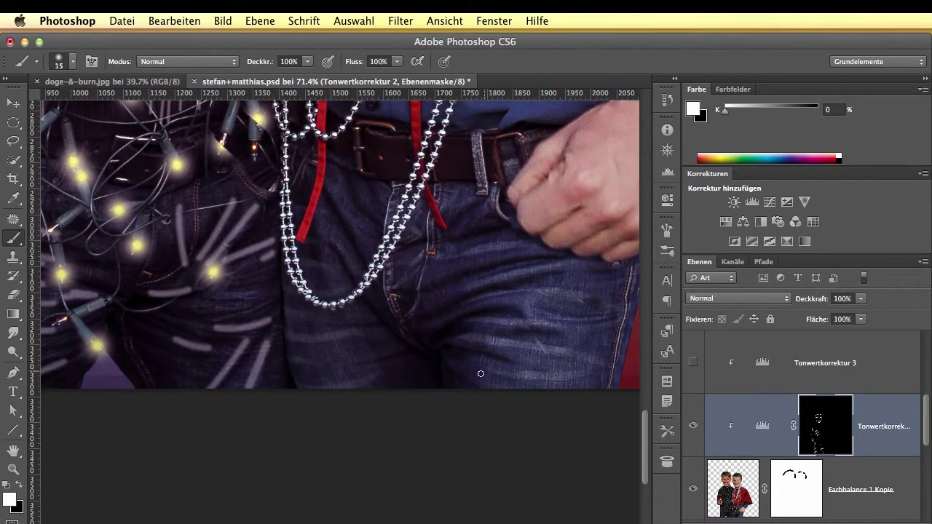
left_click_drag(476, 339, 586, 359)
left_click_drag(492, 321, 586, 322)
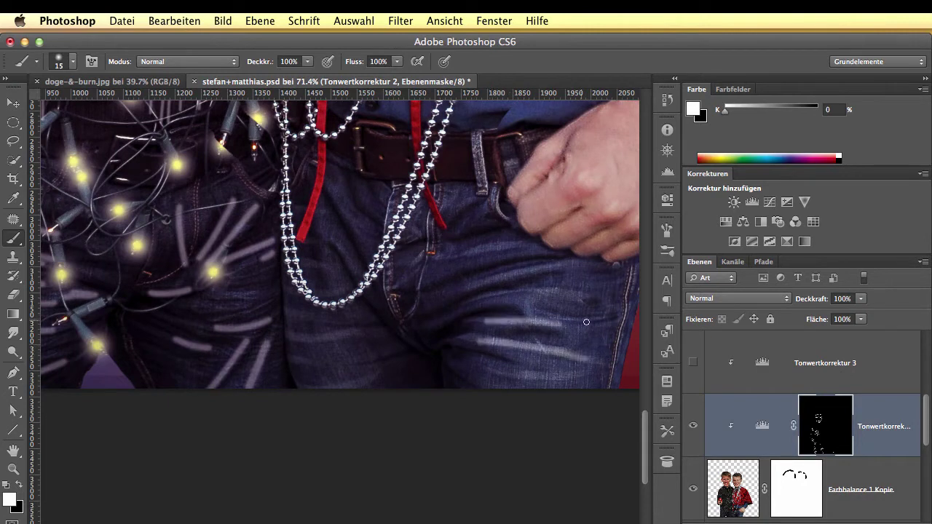
mouse_move(482, 302)
left_mouse_down()
mouse_move(562, 294)
mouse_move(530, 313)
mouse_move(546, 319)
left_mouse_up()
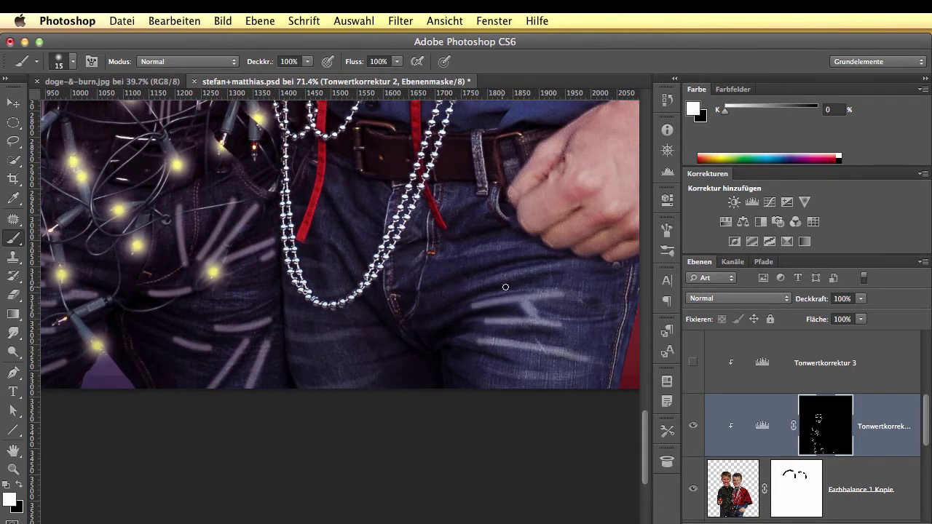
left_click_drag(451, 294, 572, 264)
left_click_drag(515, 254, 429, 276)
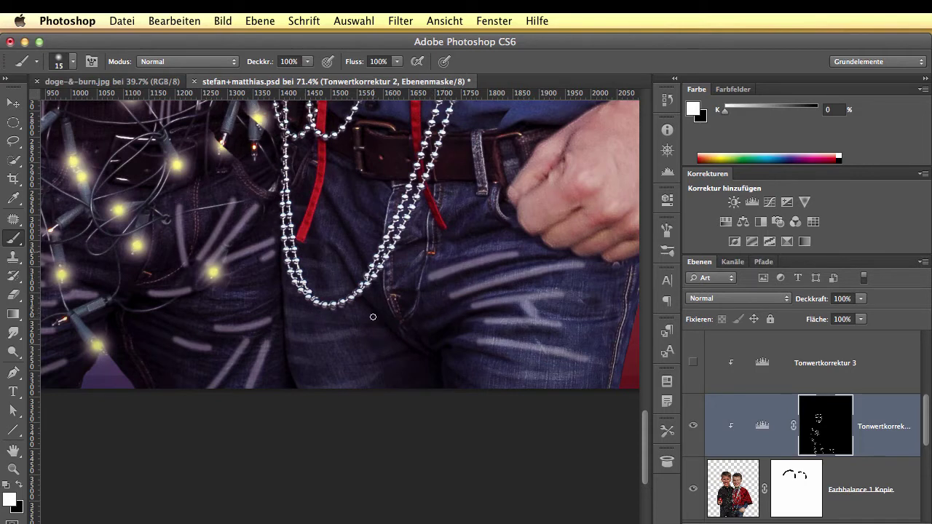
mouse_move(362, 281)
left_mouse_down()
mouse_move(313, 222)
mouse_move(379, 263)
left_mouse_up()
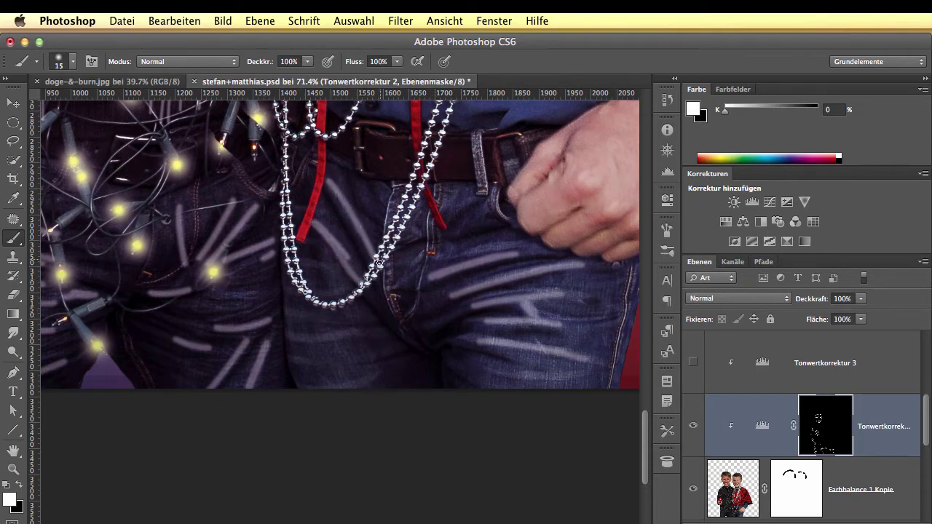
left_click_drag(363, 193, 397, 209)
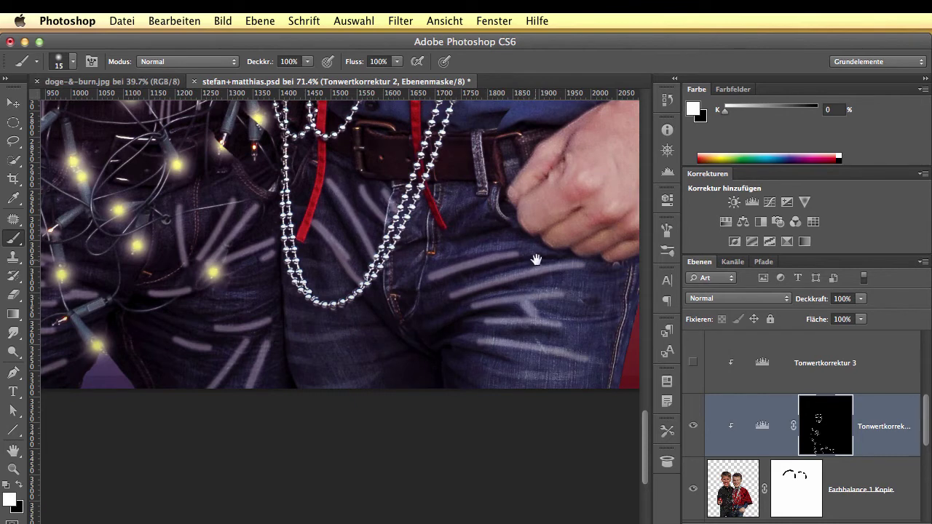
Paint 23 px white highlights on the mask over the knuckles, fingers and back of the dark-haired man's fist.
mouse_move(536, 260)
left_mouse_down()
mouse_move(451, 308)
mouse_move(393, 315)
mouse_move(412, 328)
mouse_move(404, 332)
left_mouse_up()
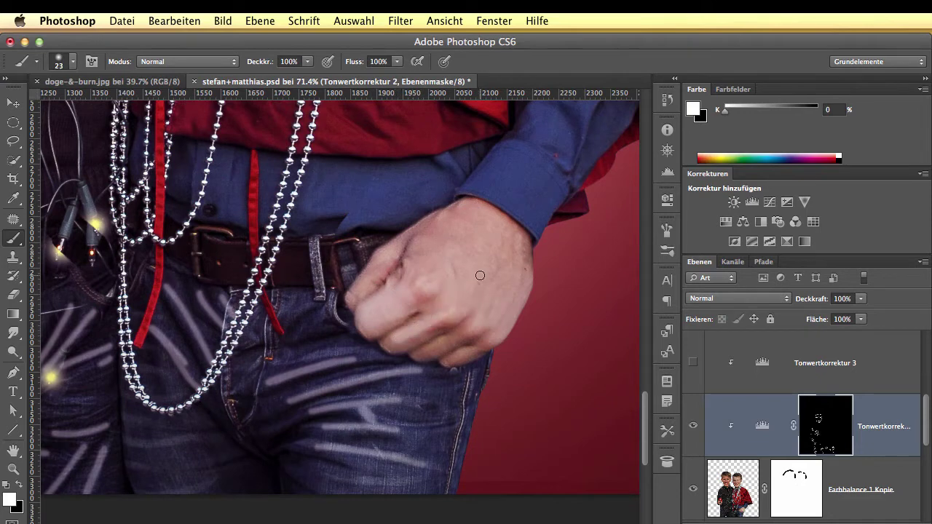
mouse_move(480, 275)
left_mouse_down()
mouse_move(454, 304)
mouse_move(438, 267)
mouse_move(448, 263)
left_mouse_up()
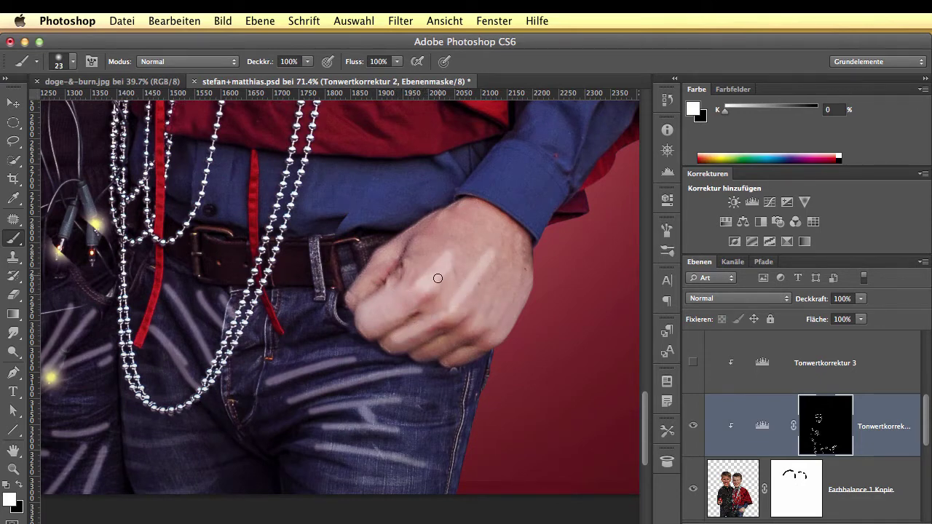
left_click_drag(468, 331, 500, 289)
mouse_move(430, 352)
left_mouse_down()
mouse_move(463, 334)
mouse_move(490, 346)
left_mouse_up()
left_click_drag(515, 294, 499, 331)
mouse_move(358, 290)
left_mouse_down()
mouse_move(395, 248)
mouse_move(445, 221)
left_mouse_up()
Brush 9 px white strokes on the mask along the folds of the blue shirt's sleeve and beside its cuff.
left_click_drag(489, 254, 417, 339)
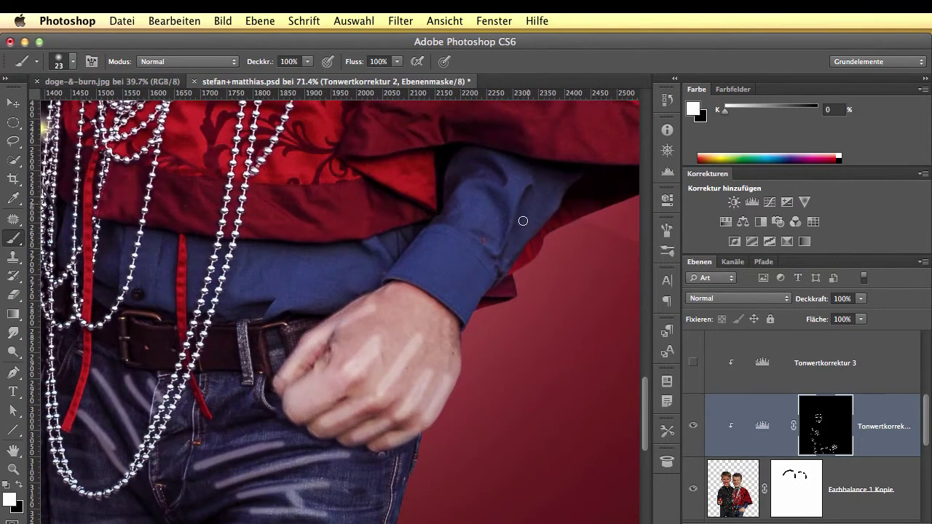
mouse_move(509, 169)
left_mouse_down()
mouse_move(496, 185)
mouse_move(500, 253)
left_mouse_up()
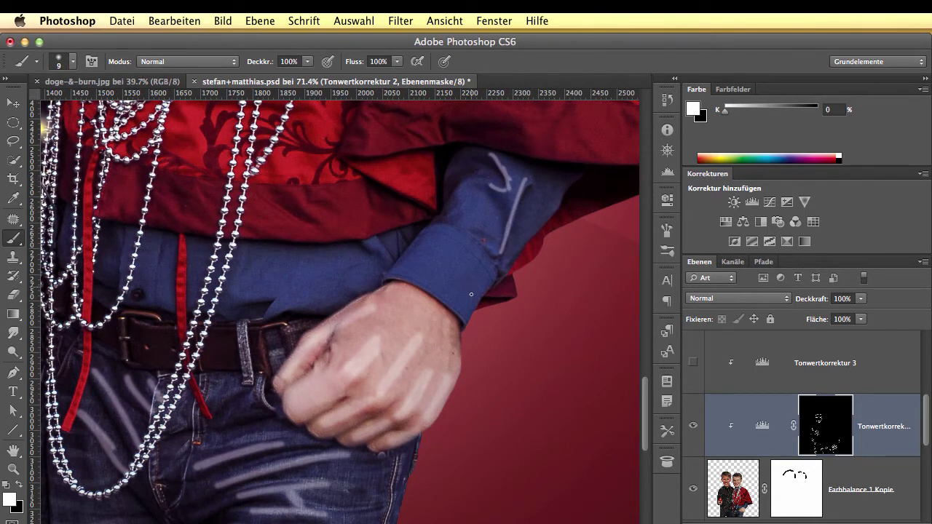
left_click_drag(510, 194, 512, 213)
left_click_drag(372, 239, 391, 259)
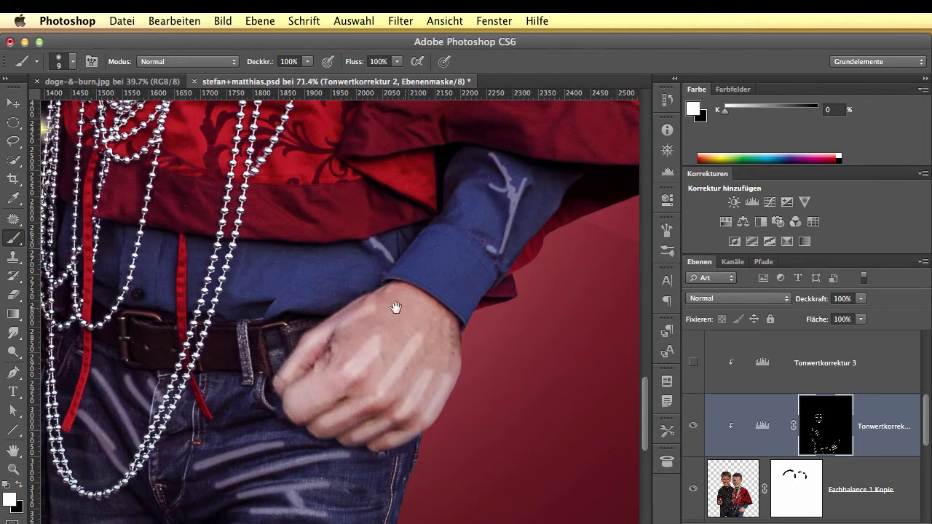
Brush white highlights on the mask along the folds of the blue shirt's front above the belt.
mouse_move(396, 308)
left_mouse_down()
mouse_move(482, 310)
mouse_move(473, 308)
mouse_move(490, 300)
left_mouse_up()
left_click_drag(428, 300, 466, 294)
mouse_move(441, 255)
left_mouse_down()
mouse_move(426, 325)
mouse_move(464, 298)
mouse_move(420, 293)
mouse_move(464, 290)
mouse_move(425, 306)
mouse_move(426, 285)
mouse_move(389, 408)
left_mouse_up()
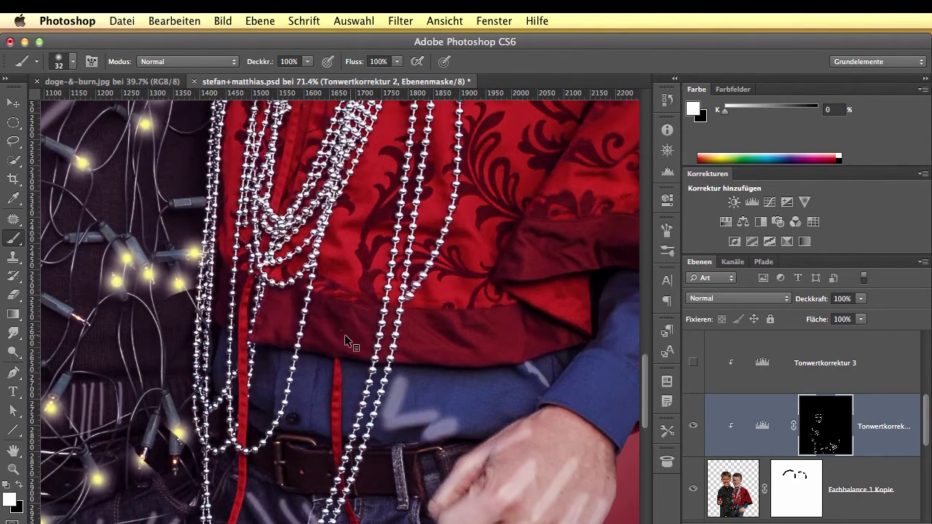
Paint diagonal 21 px white highlights on the mask along the dark red lower hem of the poncho.
mouse_move(345, 337)
left_mouse_down("ctrl+alt")
mouse_move(331, 337)
mouse_move(347, 349)
left_mouse_up("ctrl+alt")
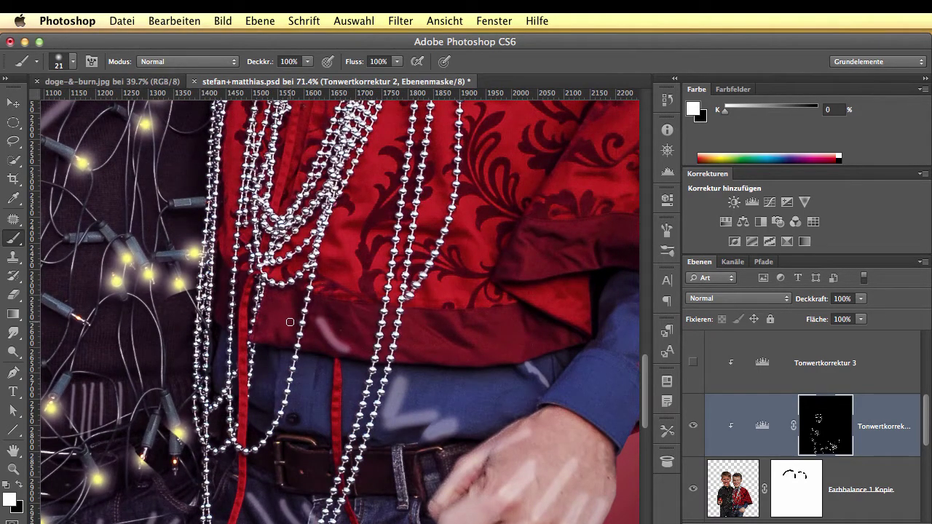
mouse_move(355, 315)
left_mouse_down()
mouse_move(381, 346)
mouse_move(463, 353)
left_mouse_up()
mouse_move(452, 321)
left_mouse_down()
mouse_move(484, 345)
mouse_move(485, 326)
mouse_move(512, 353)
mouse_move(401, 358)
left_mouse_up()
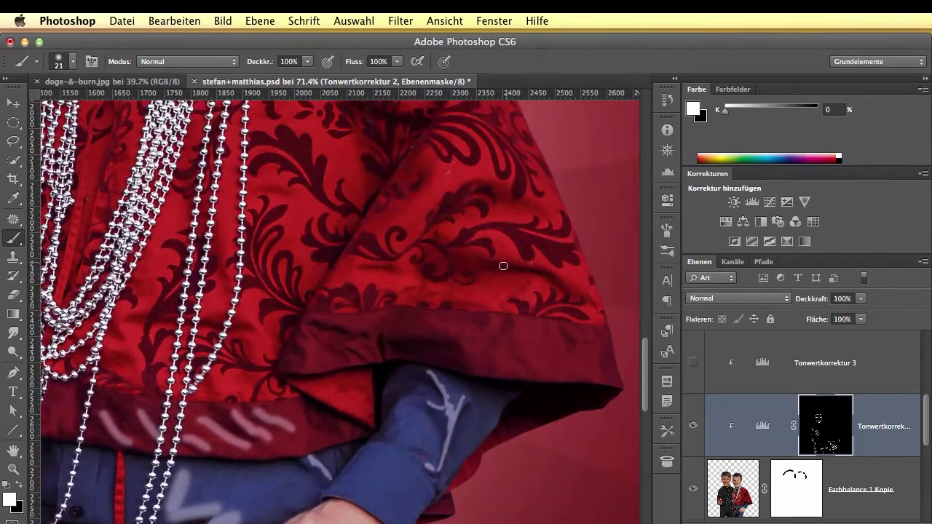
Paint broad 71 px white highlights on the mask over the two large folds of the poncho's sleeve.
mouse_move(490, 244)
left_mouse_down()
mouse_move(498, 243)
mouse_move(482, 240)
mouse_move(555, 264)
left_mouse_up()
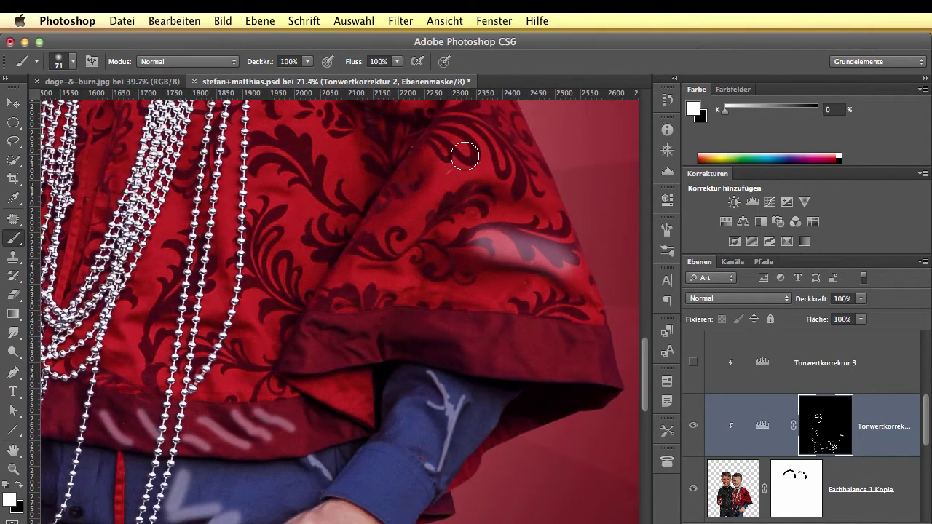
left_click_drag(462, 153, 388, 235)
Brush fine white highlights, mostly 9 px wide, on the mask along the creases of the sleeve's dark red border.
mouse_move(405, 312)
left_mouse_down()
mouse_move(353, 329)
mouse_move(318, 317)
mouse_move(368, 332)
mouse_move(353, 347)
mouse_move(374, 356)
mouse_move(350, 356)
left_mouse_up()
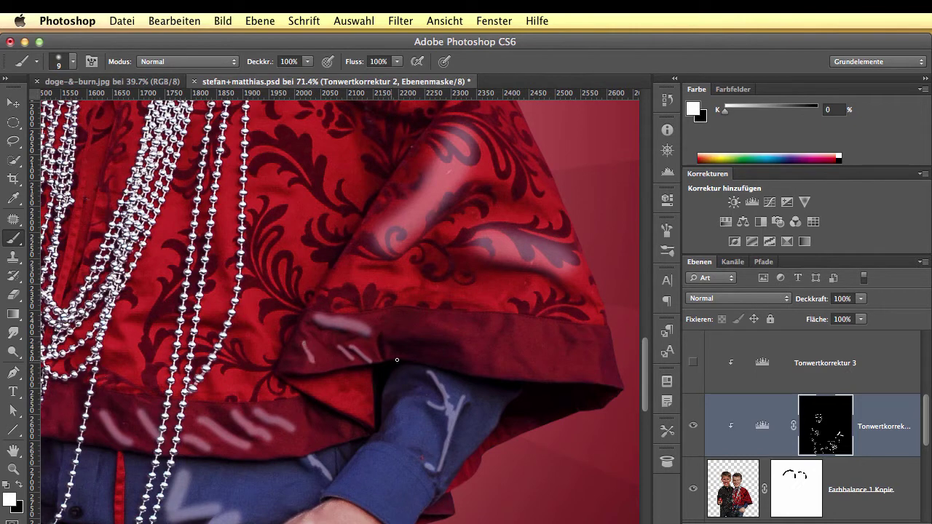
mouse_move(435, 322)
left_mouse_down()
mouse_move(501, 329)
mouse_move(523, 373)
left_mouse_up()
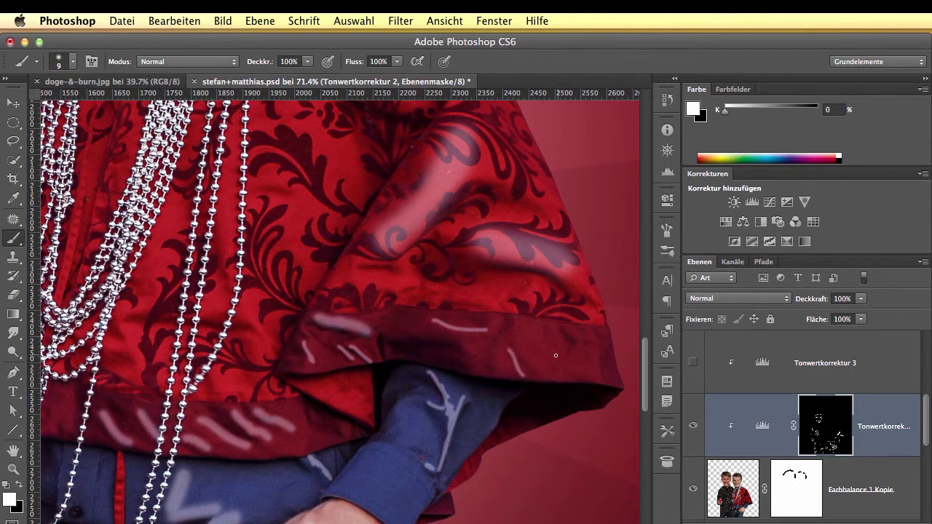
left_click_drag(557, 333, 562, 356)
Brush 23 px white highlights on the mask along the poncho's shoulder, chest and belly folds around the bead chains.
mouse_move(260, 339)
left_mouse_down()
mouse_move(251, 313)
mouse_move(231, 314)
left_mouse_up()
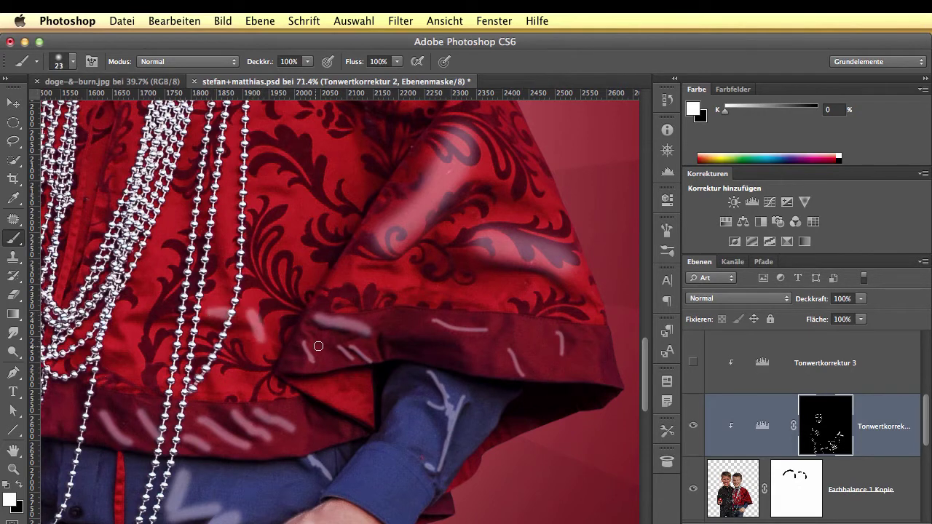
scroll(272, 342, "down", 3)
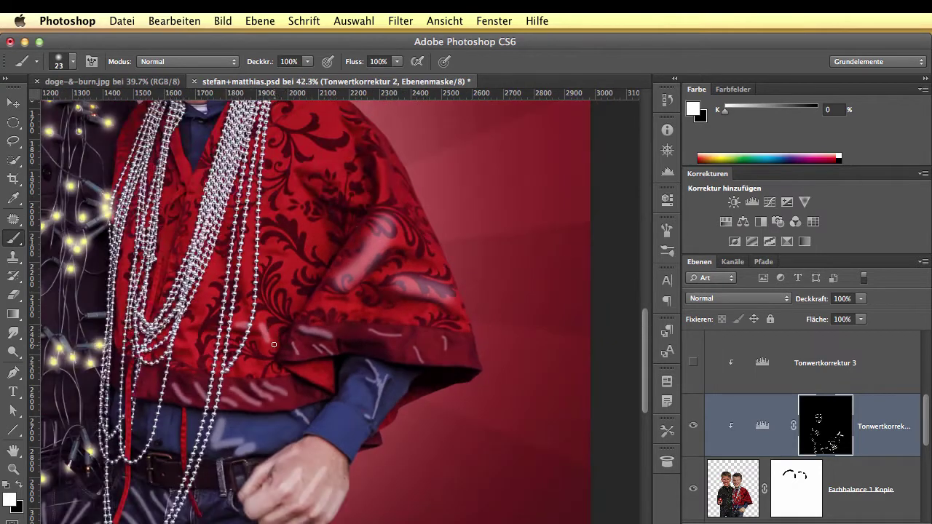
left_click_drag(375, 154, 388, 214)
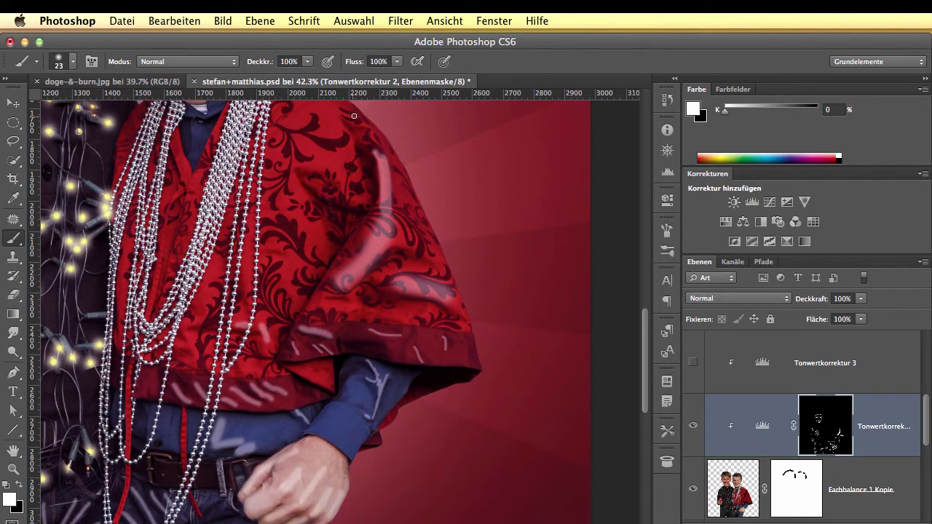
left_click_drag(354, 116, 369, 129)
mouse_move(305, 168)
left_mouse_down()
mouse_move(346, 172)
mouse_move(315, 179)
mouse_move(353, 199)
left_mouse_up()
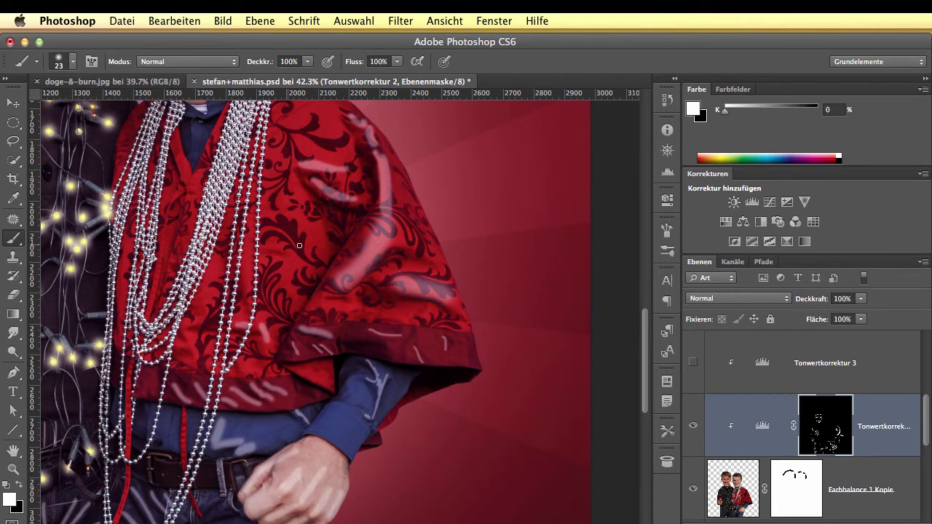
mouse_move(266, 243)
left_mouse_down()
mouse_move(308, 268)
mouse_move(272, 247)
mouse_move(304, 293)
mouse_move(250, 272)
mouse_move(248, 294)
mouse_move(242, 264)
mouse_move(250, 296)
left_mouse_up()
left_click_drag(246, 232, 250, 295)
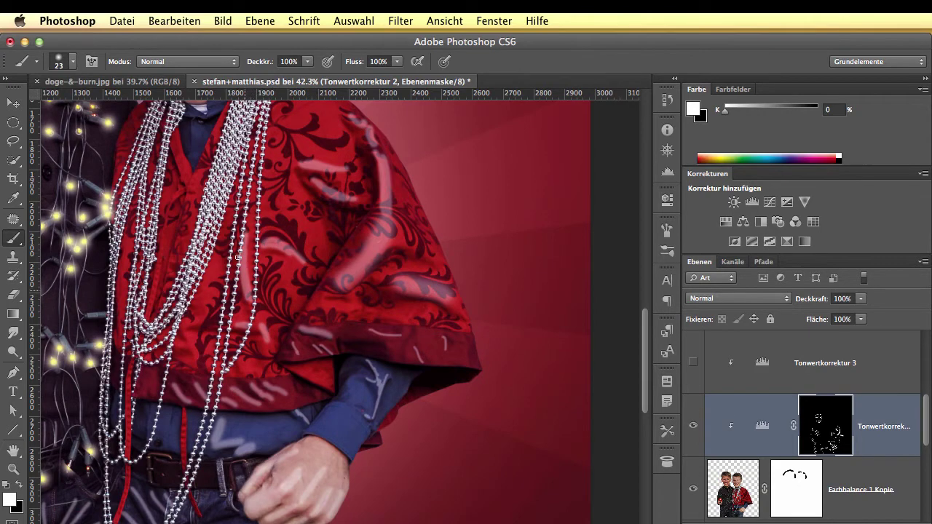
mouse_move(200, 318)
left_mouse_down()
mouse_move(182, 322)
mouse_move(195, 353)
mouse_move(175, 341)
mouse_move(206, 393)
left_mouse_up()
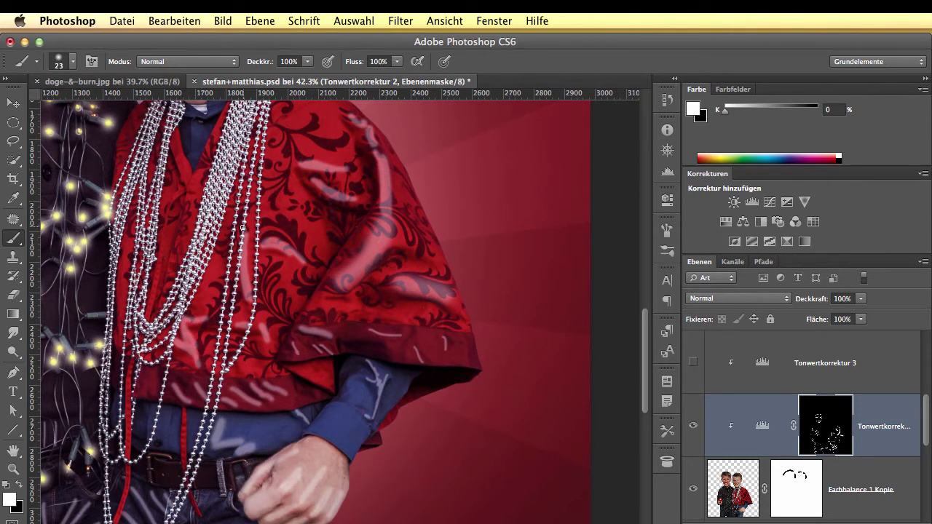
Brush 14 px white highlights on the mask over the blue shirt's collar and button placket between the chains.
scroll(242, 227, "up", 6)
scroll(242, 227, "left", 3)
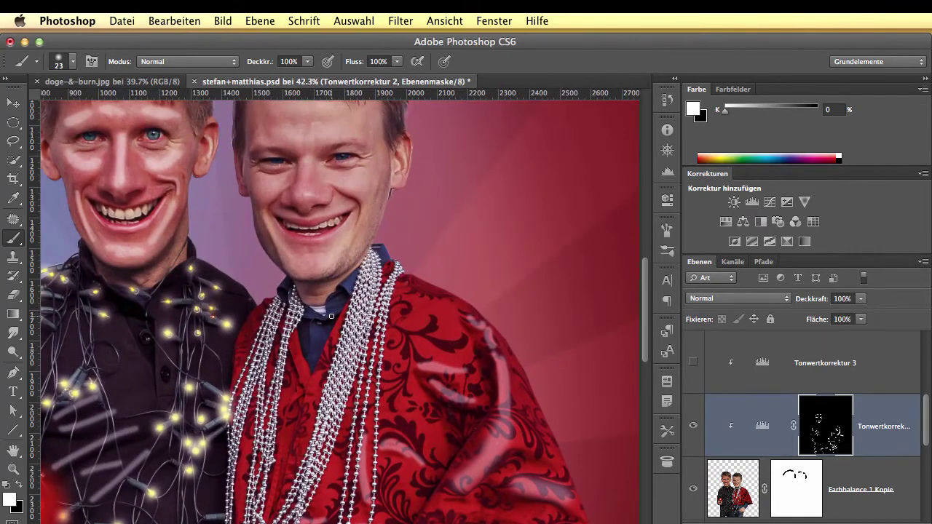
left_click_drag(332, 316, 327, 321)
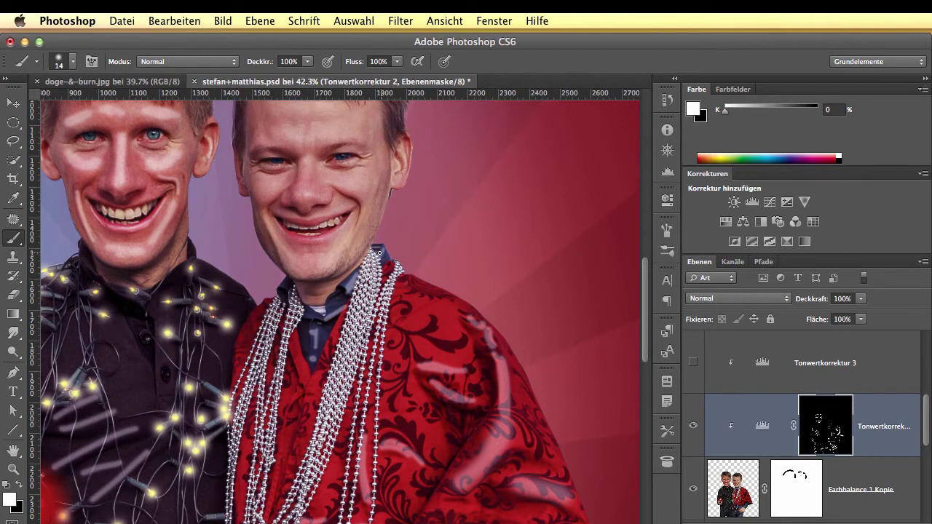
Paint white highlights on the mask over the dark-haired man's forehead, cheeks and chin with about 57 px, and along his nose with 23 px.
scroll(366, 223, "up", 3)
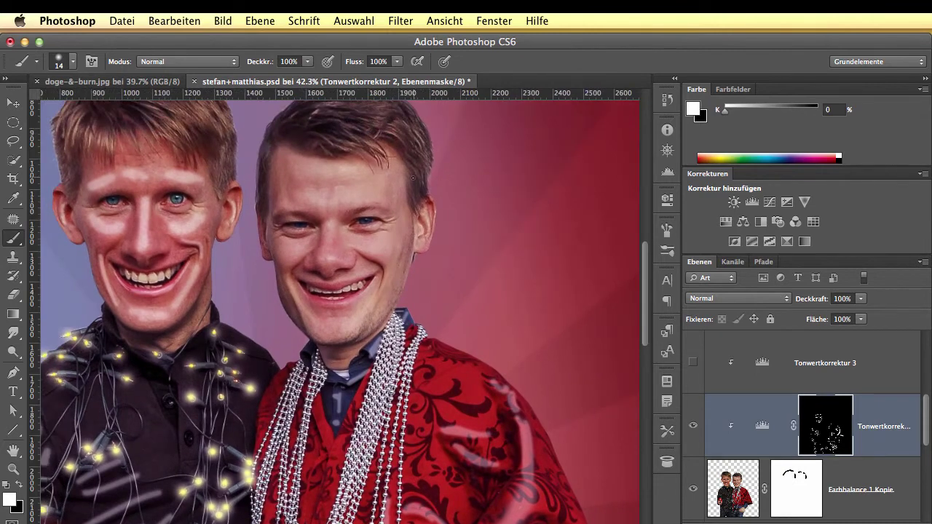
left_click_drag(314, 173, 325, 174)
left_click_drag(306, 166, 352, 170)
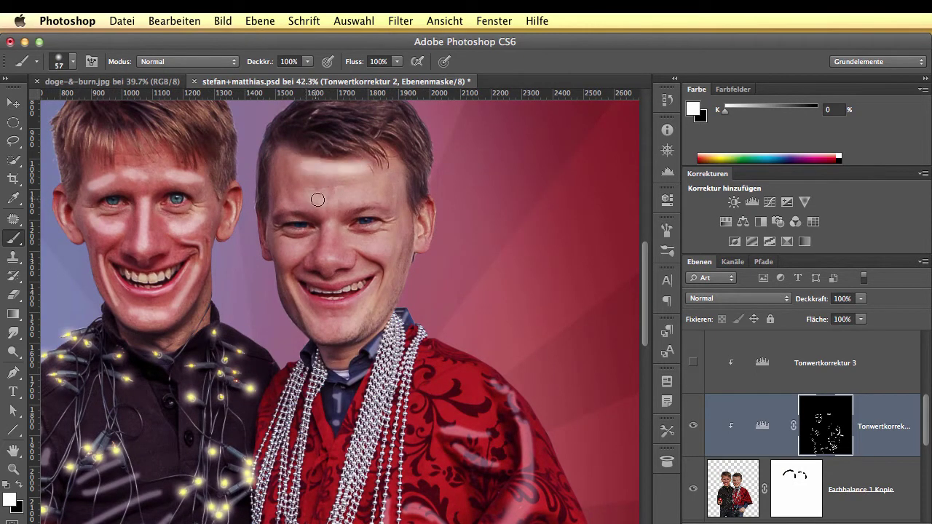
mouse_move(310, 200)
left_mouse_down()
mouse_move(378, 192)
mouse_move(387, 238)
mouse_move(364, 247)
mouse_move(385, 254)
mouse_move(381, 288)
left_mouse_up()
mouse_move(296, 254)
left_mouse_down()
mouse_move(291, 293)
mouse_move(291, 281)
mouse_move(312, 321)
mouse_move(351, 286)
mouse_move(372, 305)
mouse_move(382, 290)
mouse_move(357, 323)
mouse_move(372, 299)
mouse_move(327, 329)
left_mouse_up()
left_click_drag(366, 292, 331, 303)
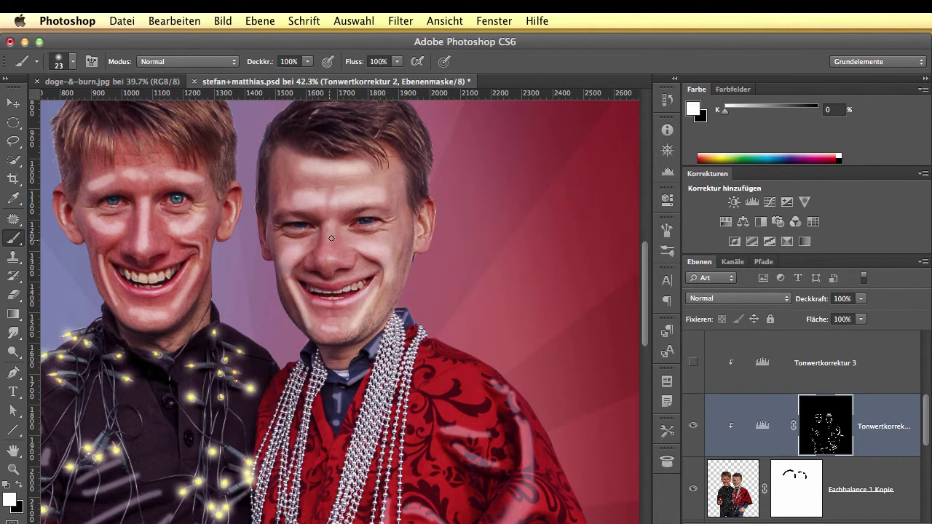
left_click_drag(329, 219, 328, 238)
Feather the mask of the brightening Levels layer by 12.9 px, judging the softness on the whole image.
double_click(830, 431)
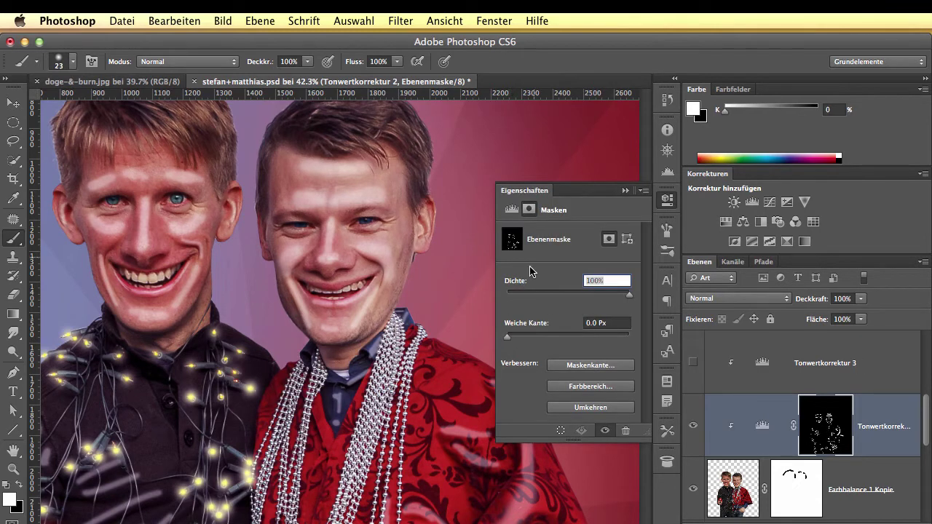
left_click_drag(509, 342, 530, 342)
scroll(331, 339, "up", 5)
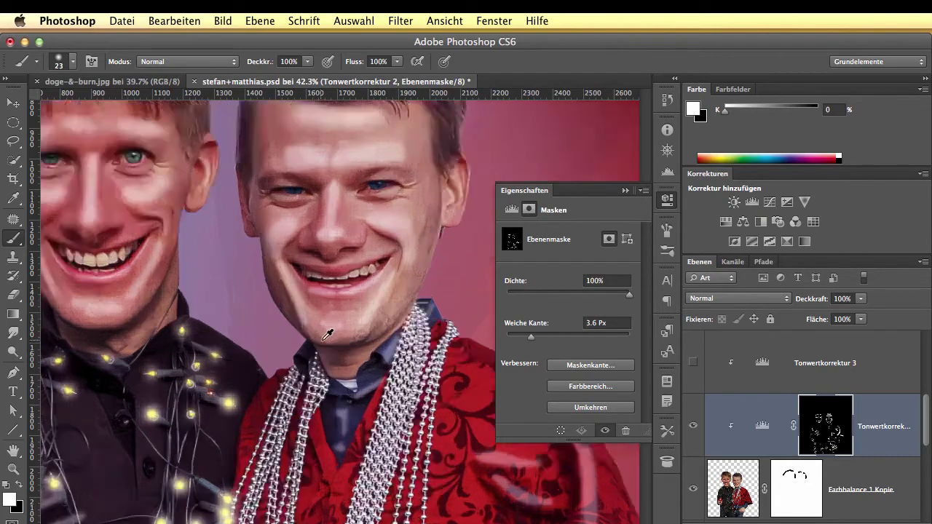
scroll(332, 340, "down", 8)
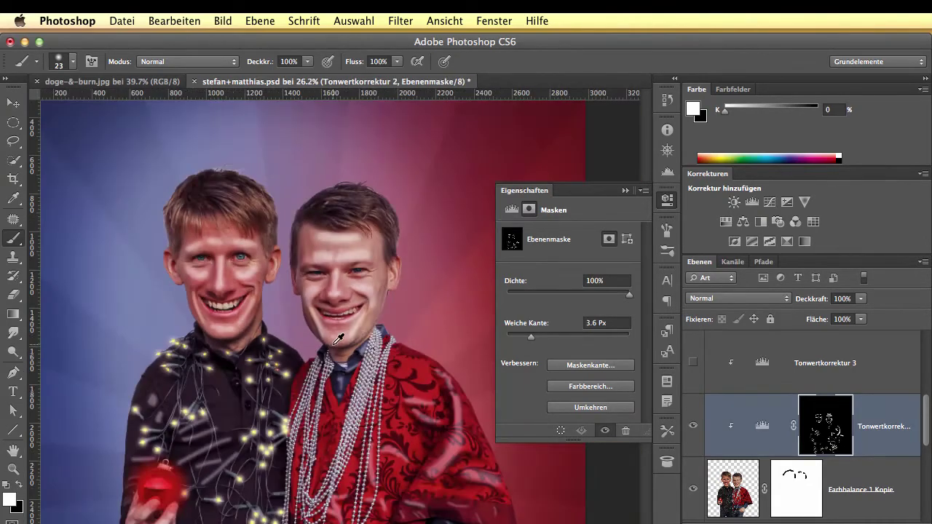
scroll(339, 338, "down", 1)
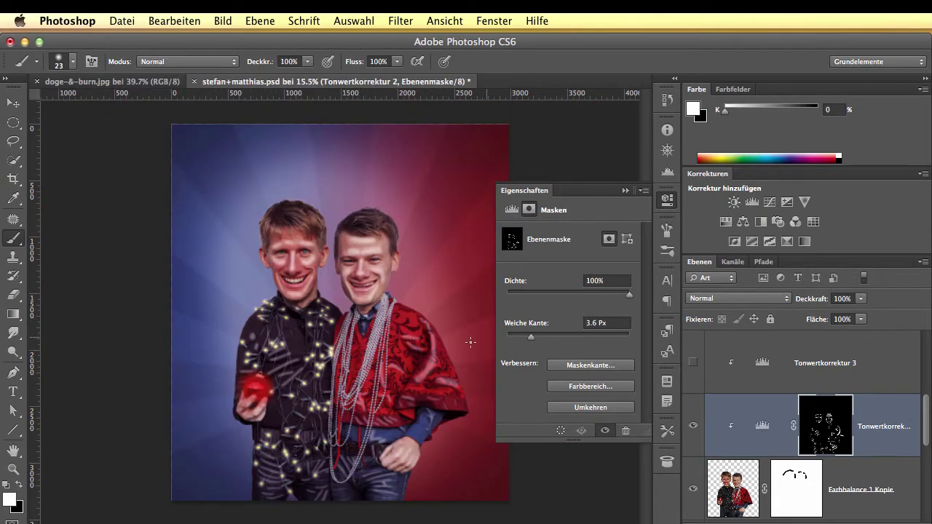
left_click_drag(534, 339, 443, 374)
left_click_drag(508, 338, 553, 342)
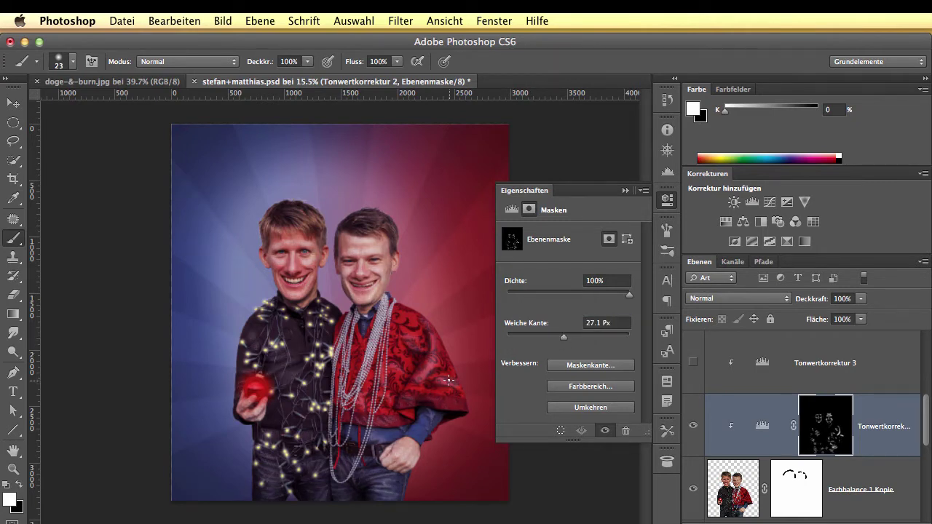
left_click(549, 339)
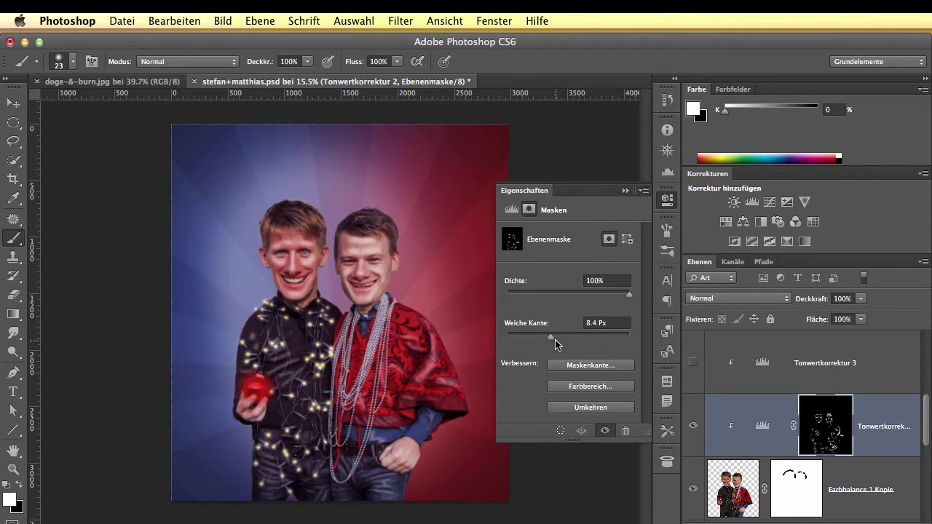
left_click_drag(552, 339, 557, 339)
Try the blend mode Ineinanderkopieren on the brightening Levels layer and settle on Weiches Licht.
left_click(760, 300)
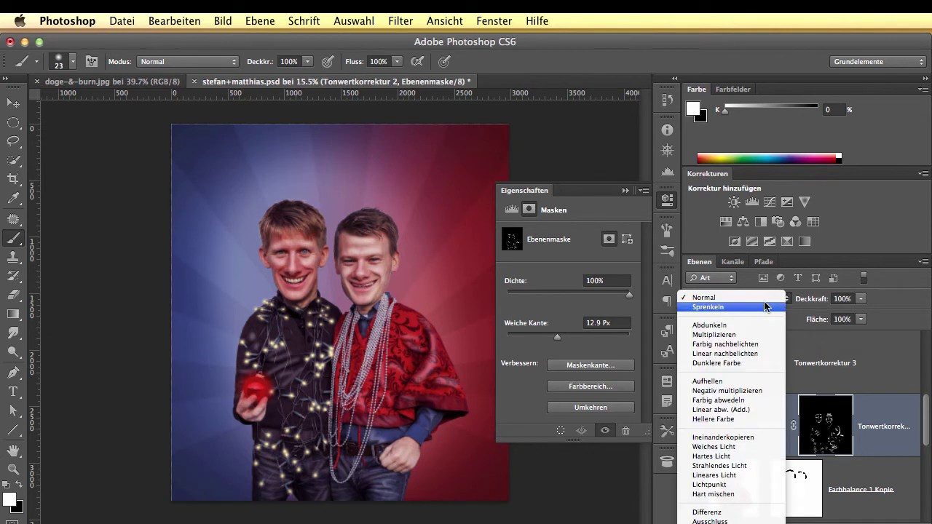
left_click(738, 437)
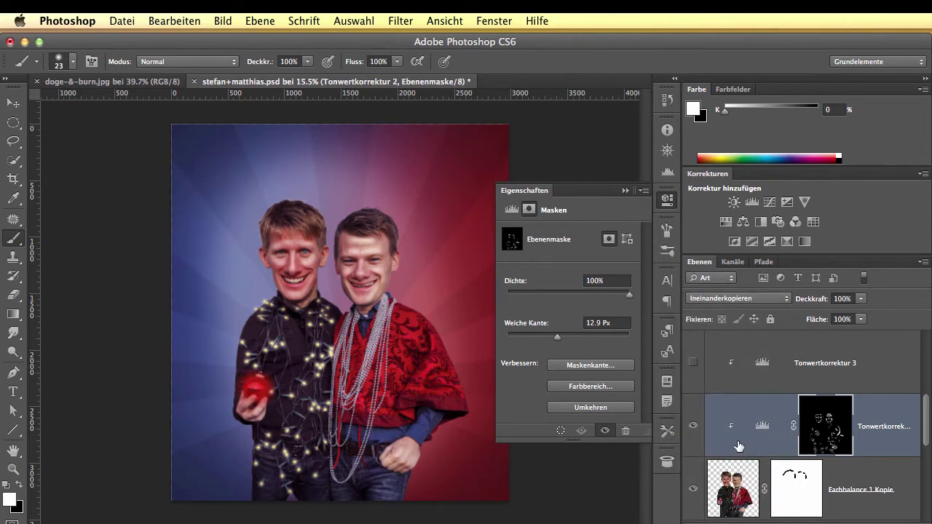
left_click(742, 300)
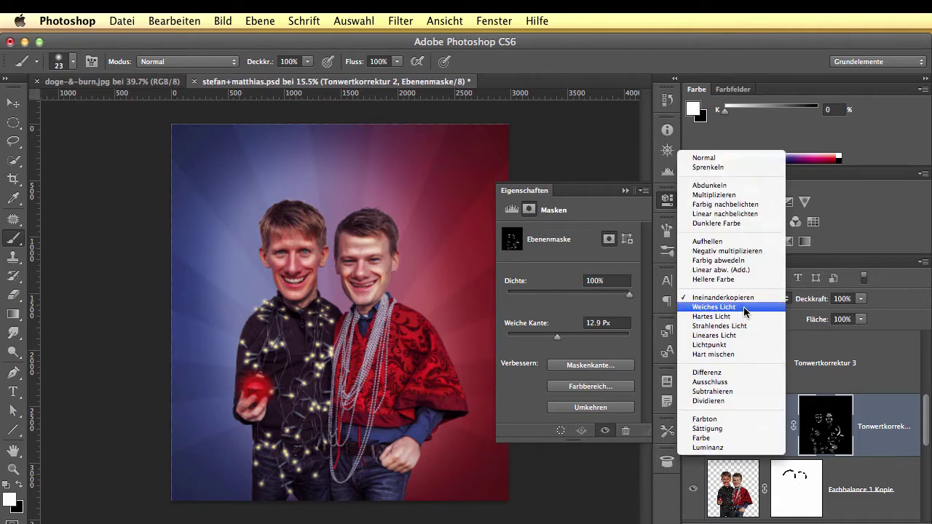
left_click(742, 307)
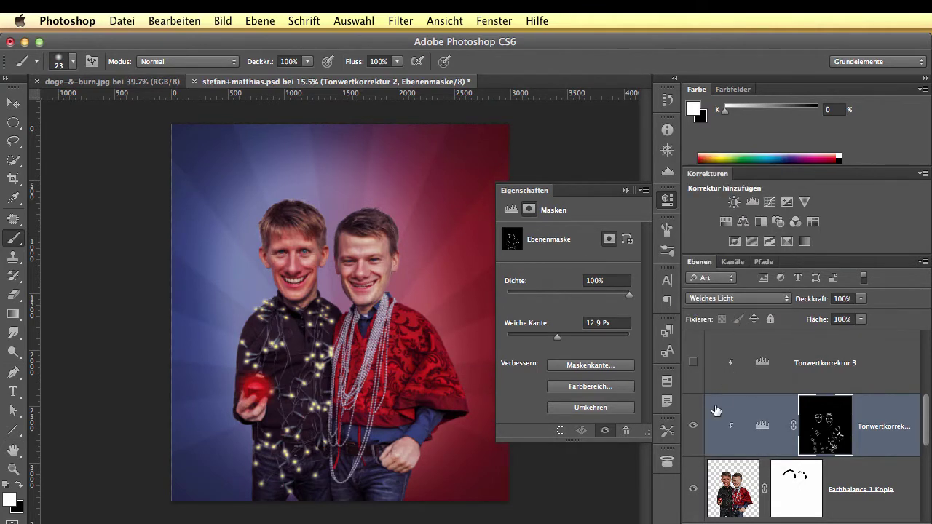
Toggle the brightening layer's visibility twice to compare the image with and without the Weiches Licht highlights.
left_click(692, 426)
left_click(693, 427)
left_click(693, 427)
left_click(693, 427)
Try the blend mode Hartes Licht on the brightening layer and compare the image with the layer hidden and shown.
left_click(750, 302)
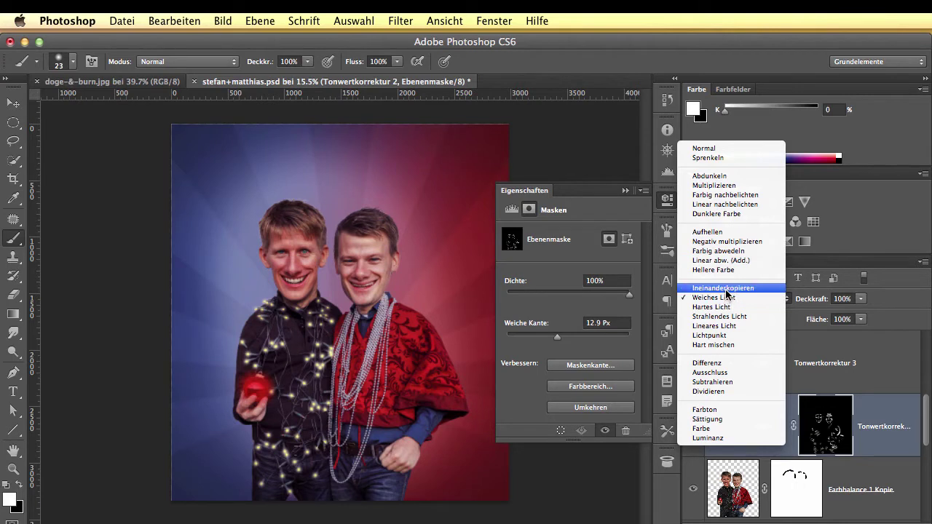
left_click(726, 306)
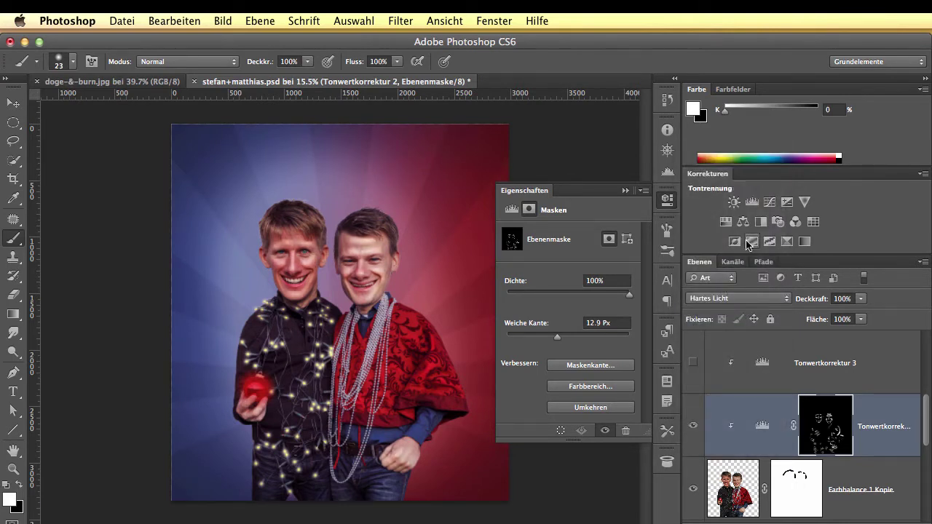
left_click(695, 431)
left_click(695, 430)
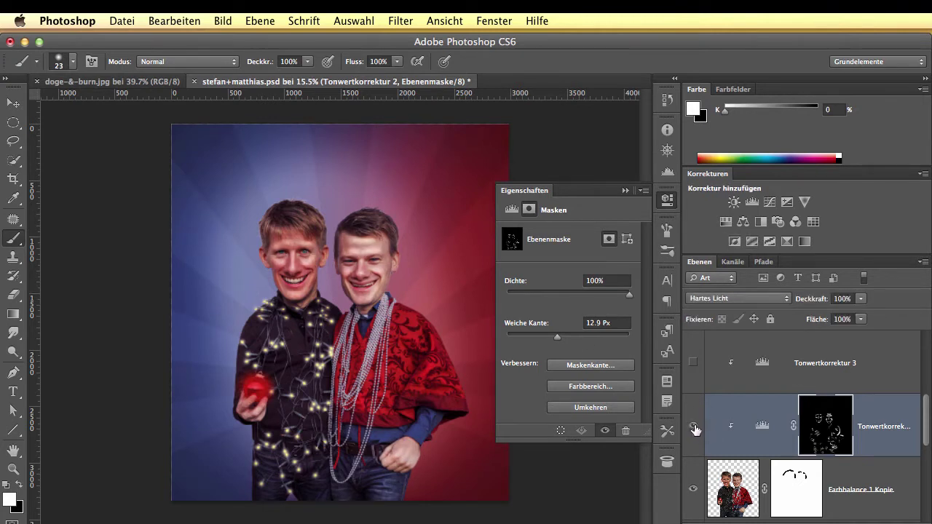
left_click(693, 430)
left_click(694, 430)
left_click(694, 430)
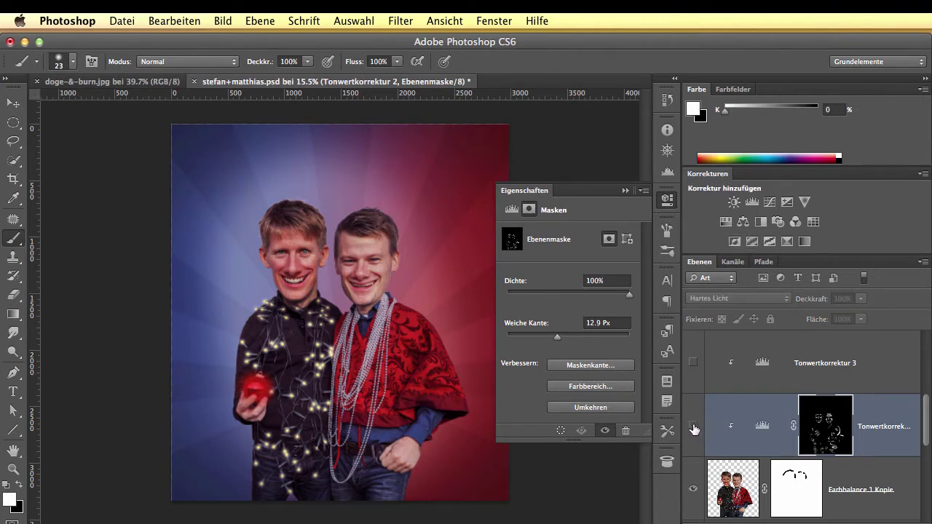
left_click(694, 429)
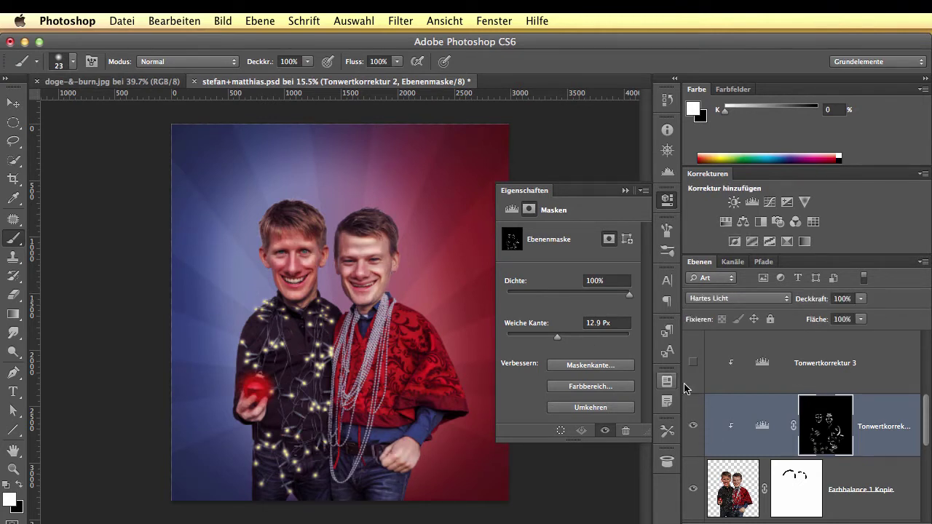
Set the brightening layer's blend mode to Weiches Licht and hide the layer to compare with the unbrightened image.
left_click(737, 298)
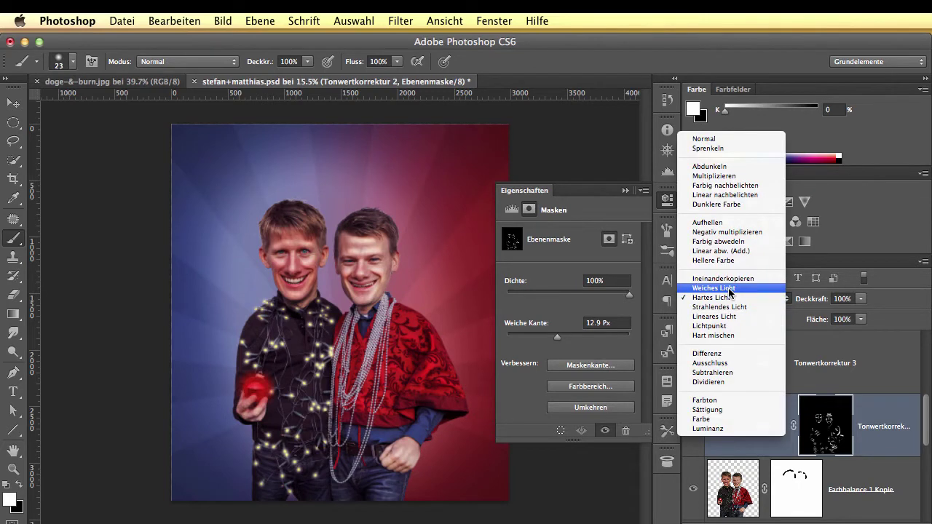
left_click(731, 289)
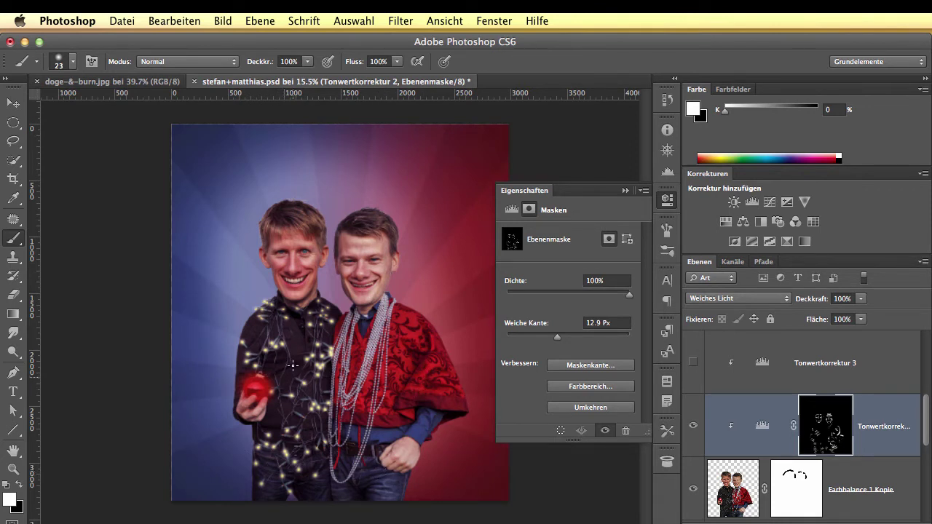
left_click(693, 427)
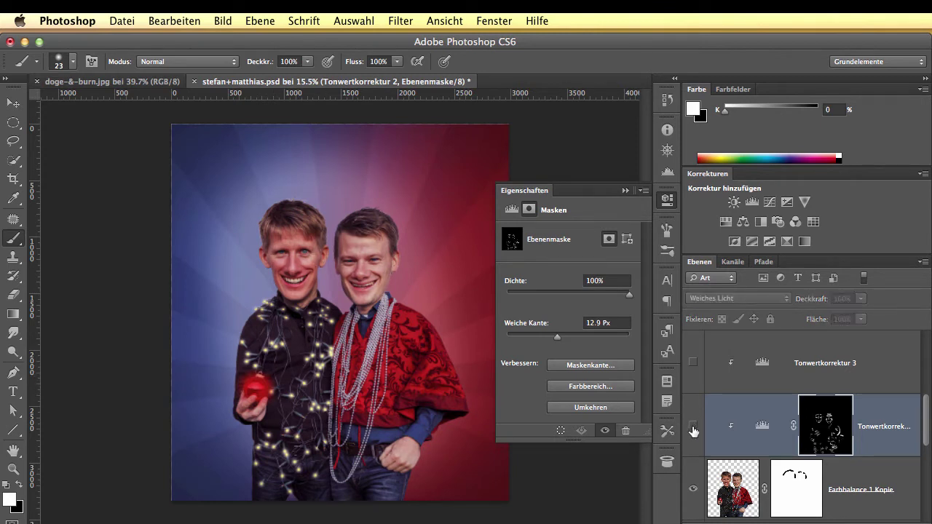
Toggle the brightening layer's visibility to compare the image, leaving the layer shown.
left_click(693, 429)
left_click(693, 431)
left_click(693, 429)
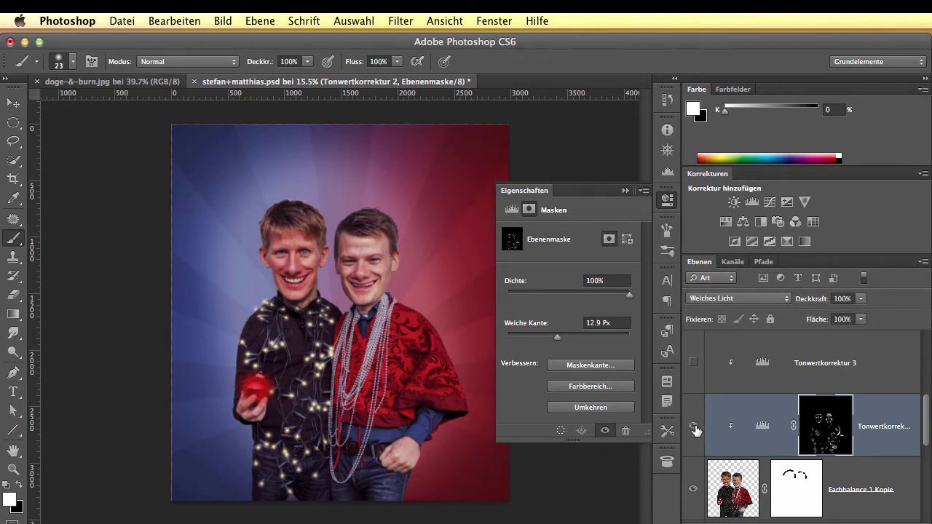
Set the brightening Levels layer's output black level to 154 and compare the image with the layer hidden and shown.
left_click(761, 428)
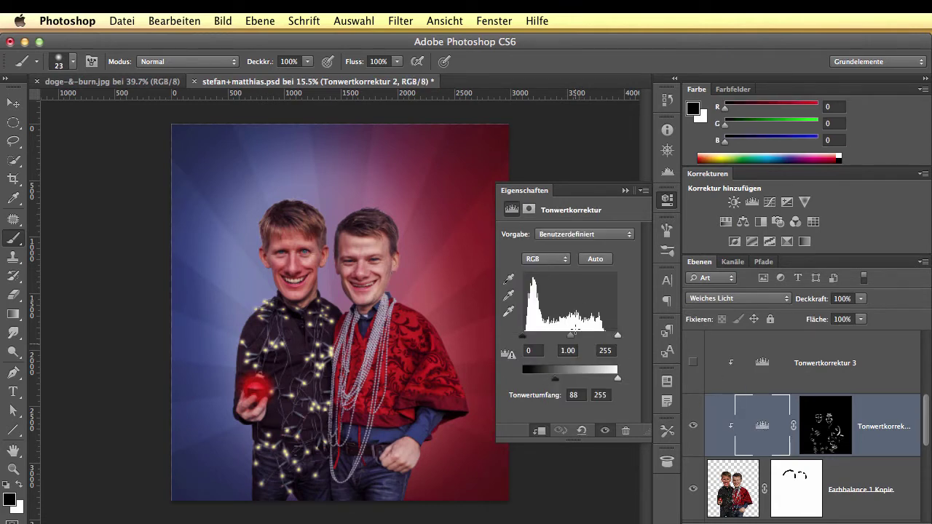
left_click_drag(555, 384, 580, 380)
left_click(693, 426)
left_click(694, 427)
left_click(694, 428)
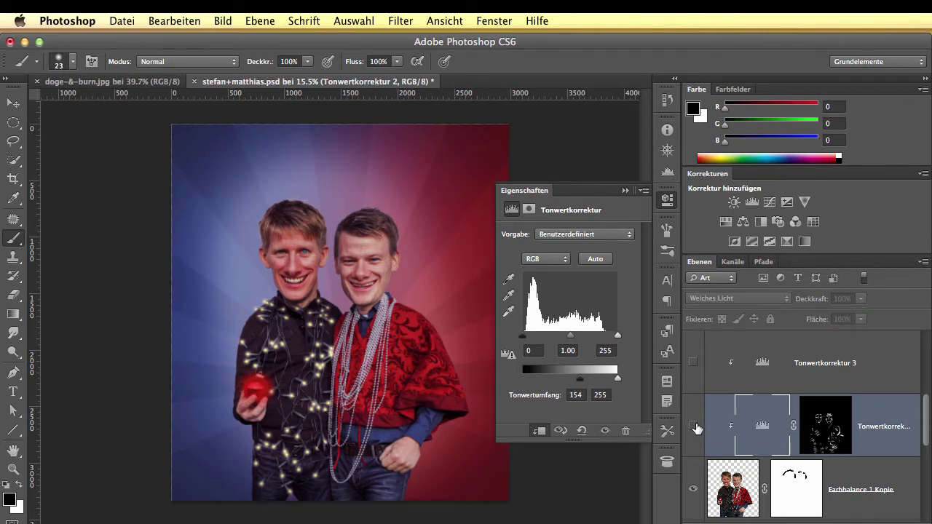
left_click(695, 428)
left_click(696, 428)
left_click(695, 427)
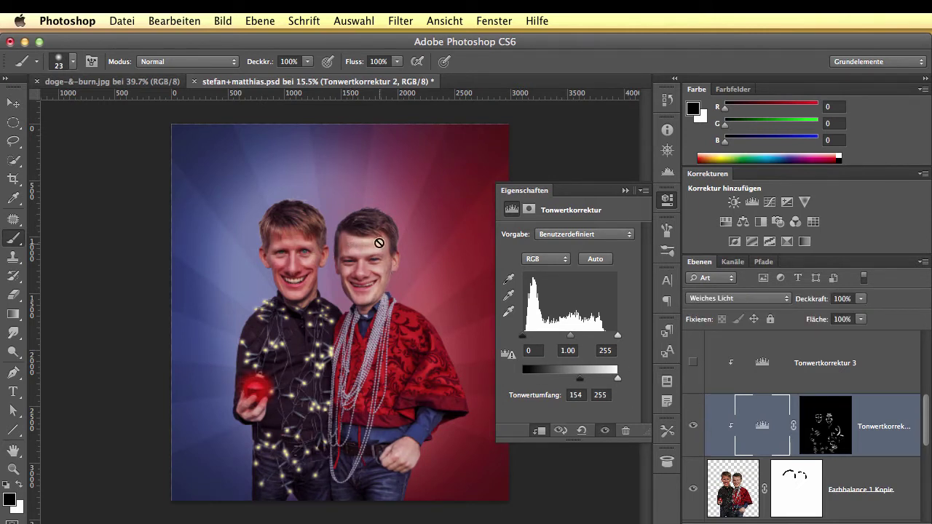
Check the image once more without the brightening layer, show it again and set its output black level to 146.
left_click(694, 427)
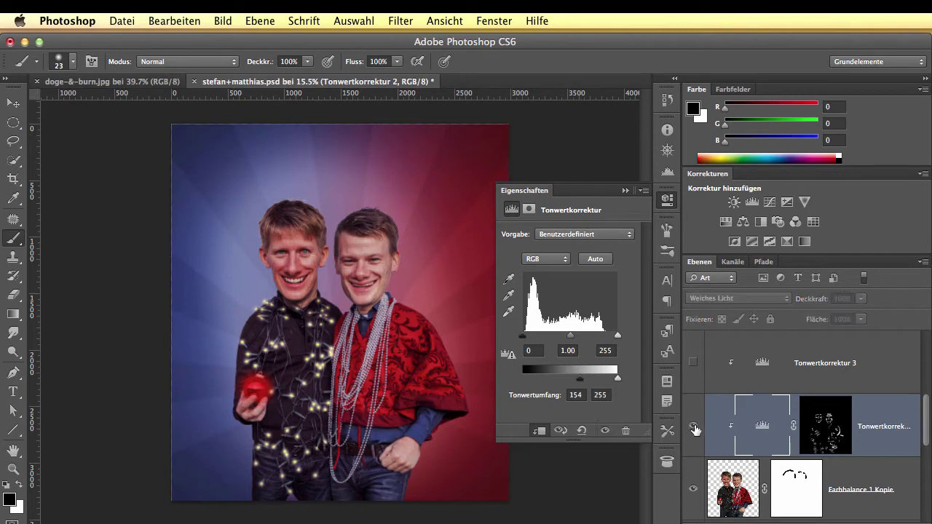
left_click(693, 427)
mouse_move(571, 378)
left_mouse_down()
mouse_move(586, 378)
mouse_move(578, 384)
left_mouse_up()
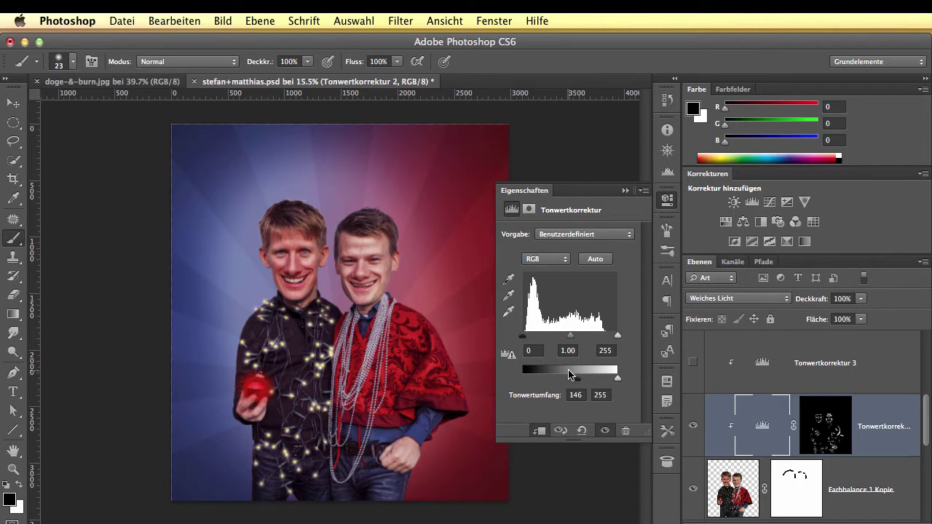
Show the darkening layer Tonwertkorrektur 3 and give it a layer mask inverted to black.
left_click(693, 363)
left_click(812, 370)
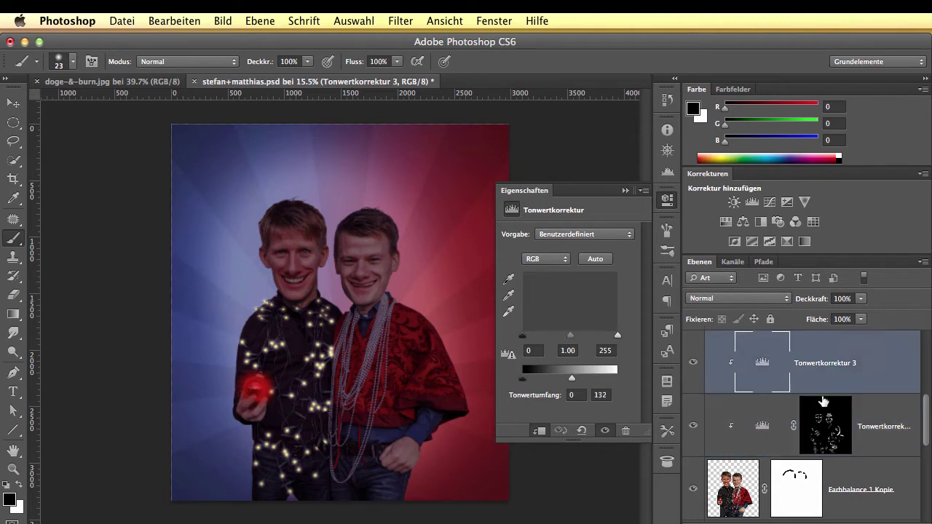
left_click(807, 523)
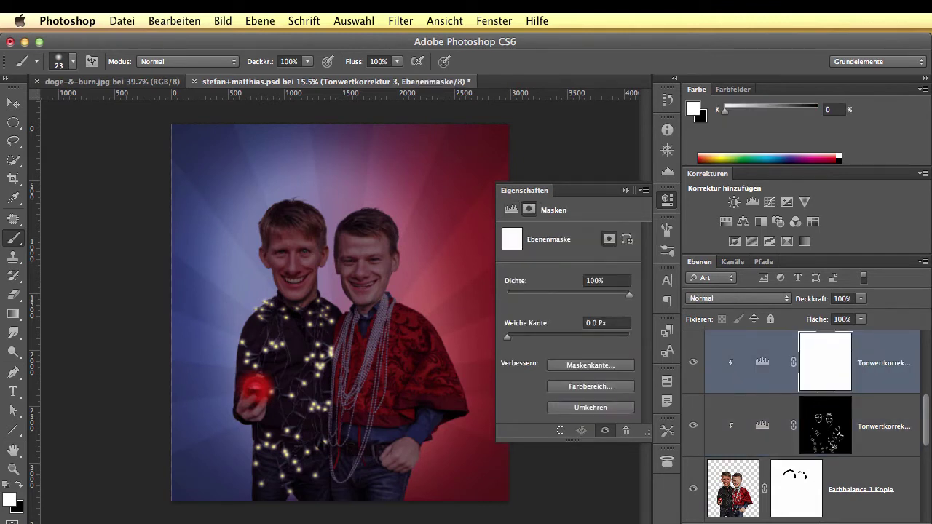
key("super+i")
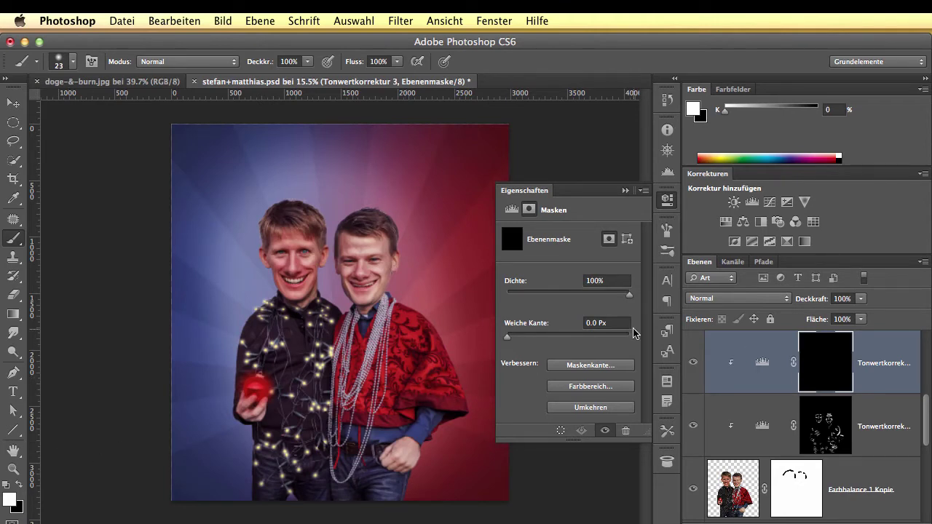
Paint white on the darkening mask along the right man's cheeks and smile lines with a 23 px brush.
scroll(361, 329, "up", 5)
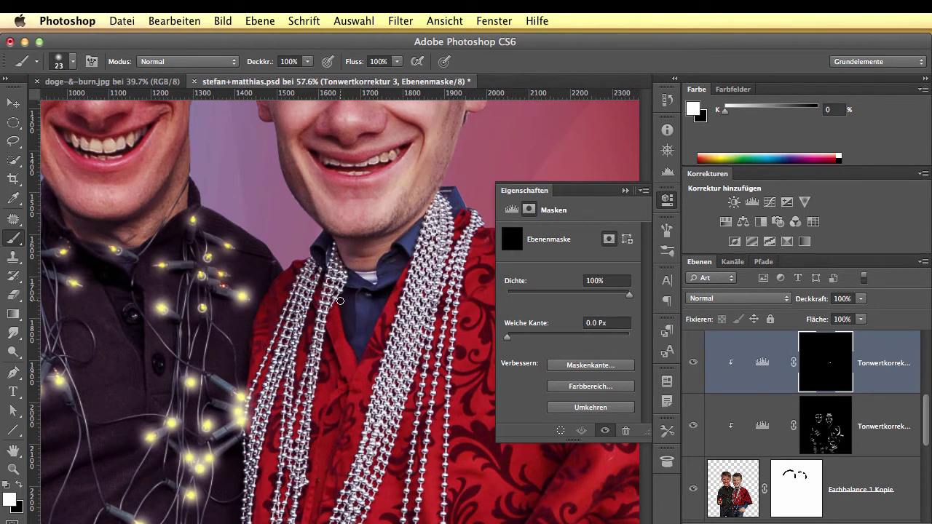
scroll(394, 352, "up", 6)
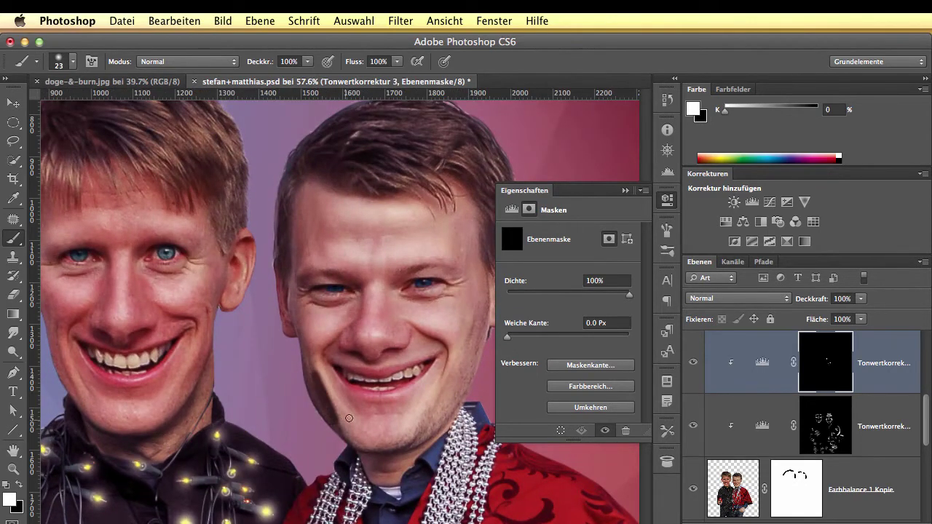
mouse_move(446, 401)
left_mouse_down()
mouse_move(437, 419)
mouse_move(460, 354)
mouse_move(435, 342)
mouse_move(432, 355)
left_mouse_up()
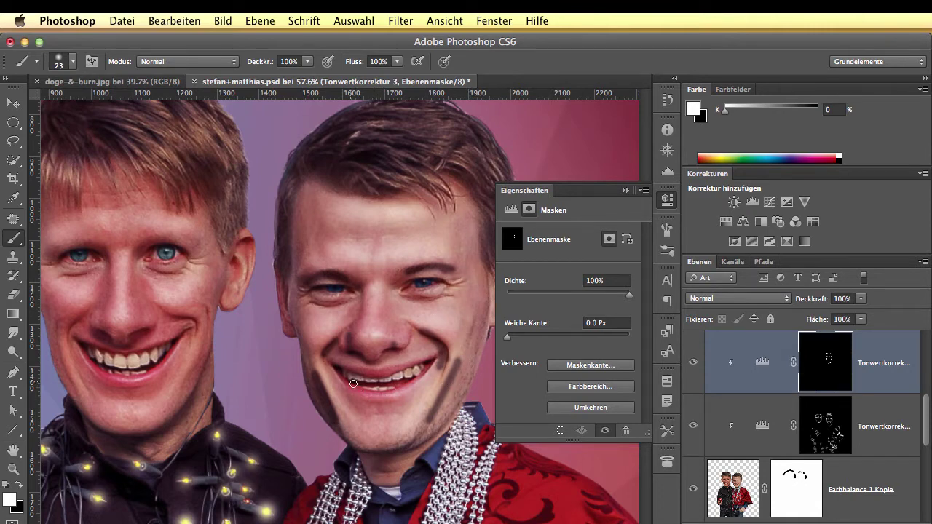
Darken the left man's smile lines and cheeks on the mask and reduce the brush size to 13 px.
mouse_move(182, 321)
left_mouse_down()
mouse_move(186, 318)
mouse_move(176, 320)
mouse_move(197, 338)
left_mouse_up()
left_click_drag(72, 326, 87, 401)
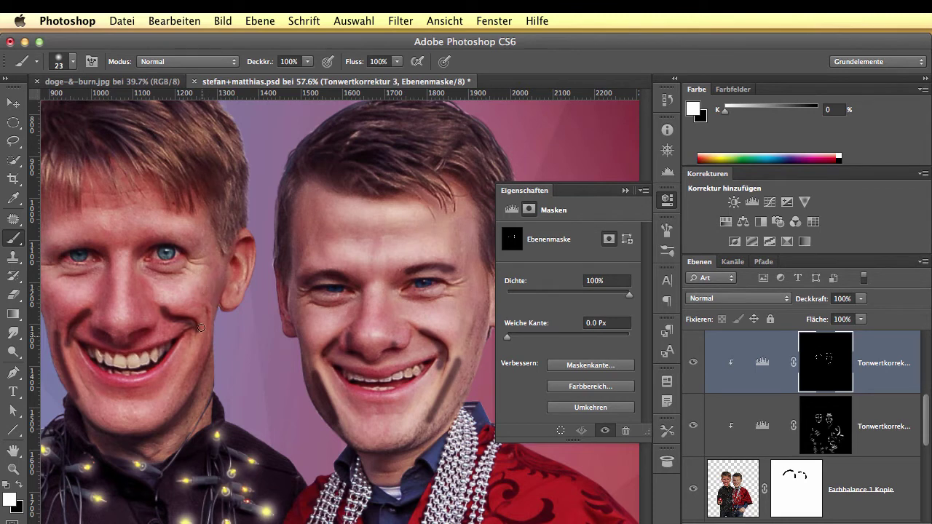
left_click_drag(204, 323, 203, 348, "ctrl+alt")
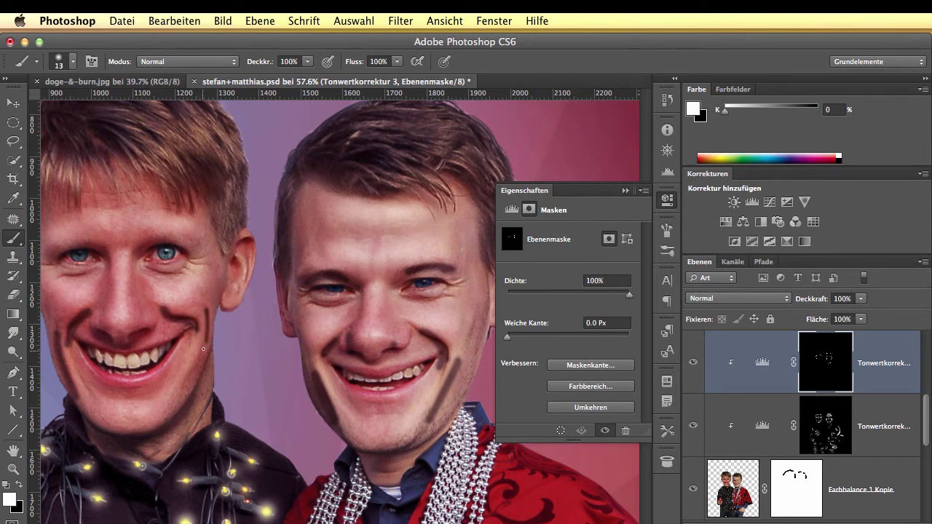
Remove the coarse darkening stroke along the left man's outer cheek with a 10 px Eraser.
left_click(14, 295)
mouse_move(64, 358)
left_mouse_down()
mouse_move(19, 394)
mouse_move(45, 382)
mouse_move(37, 386)
left_mouse_up()
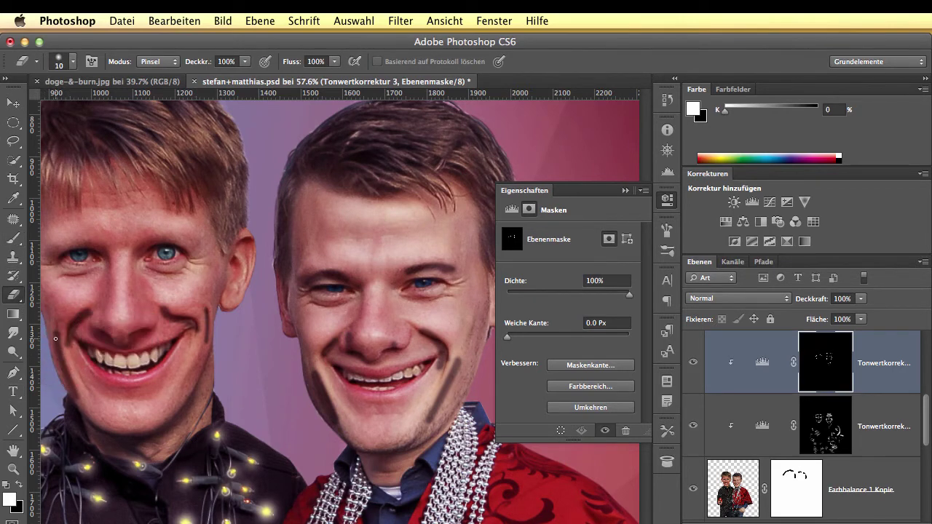
mouse_move(55, 338)
left_mouse_down()
mouse_move(84, 312)
mouse_move(71, 354)
left_mouse_up()
Repaint a thin shadow on the left man's outer cheek and darken his eyebrows with the Brush.
left_click(13, 239)
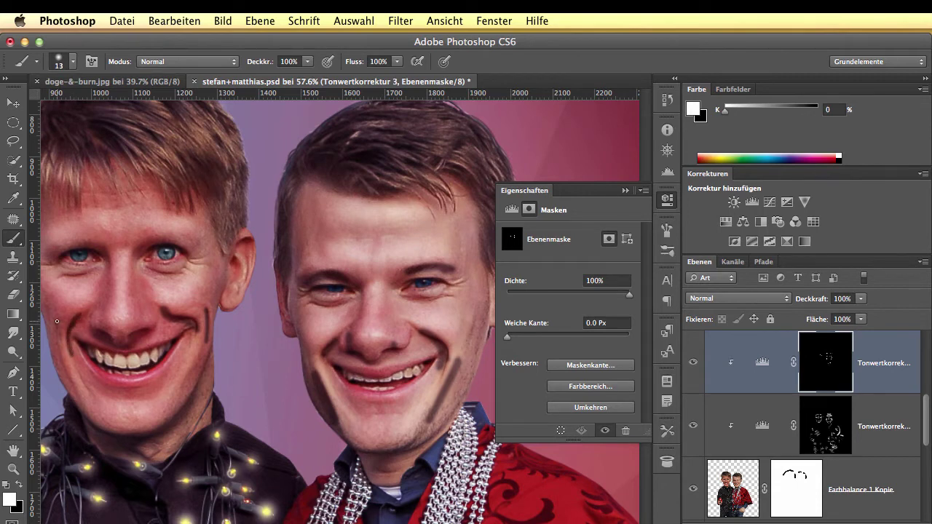
left_click_drag(57, 321, 66, 369)
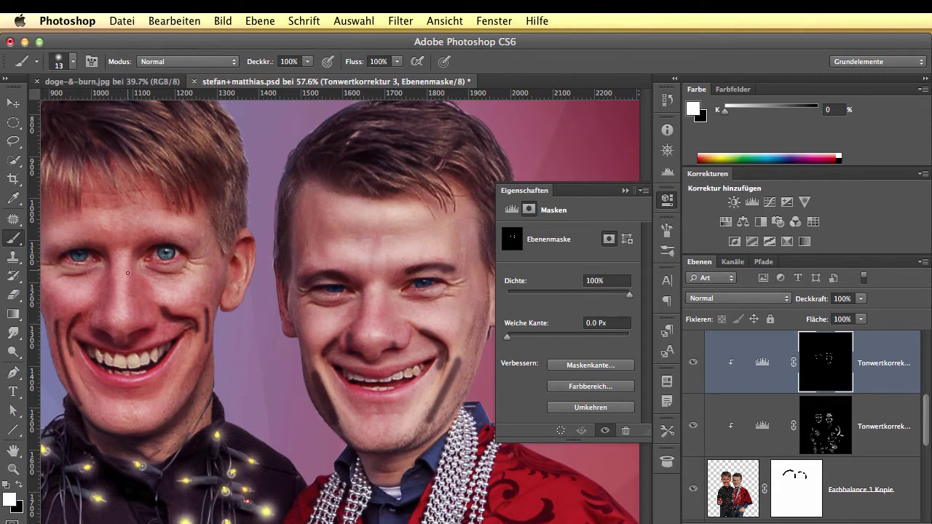
mouse_move(78, 243)
left_mouse_down()
mouse_move(94, 243)
mouse_move(60, 244)
mouse_move(198, 251)
left_mouse_up()
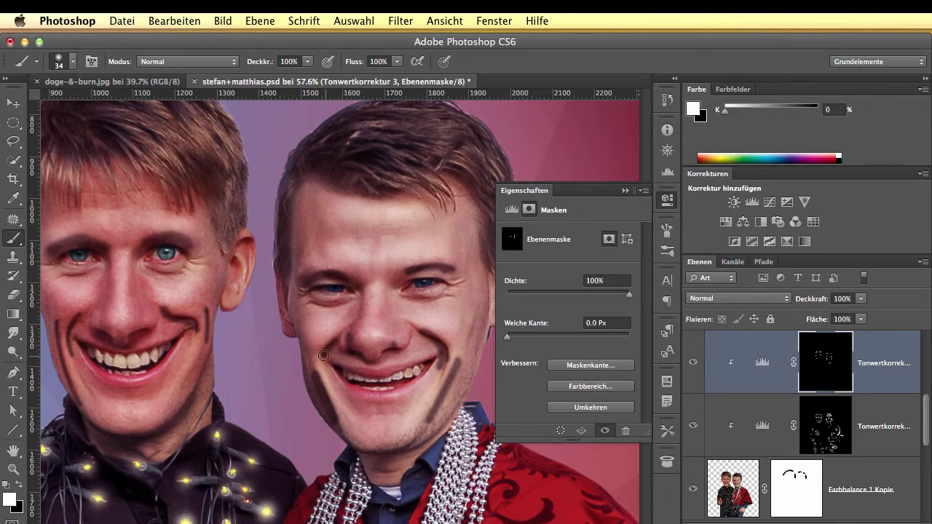
Darken the shirt folds across the left man's torso and along his sleeve with a 34 px brush on the mask.
scroll(391, 314, "down", 5)
scroll(392, 314, "left", 7)
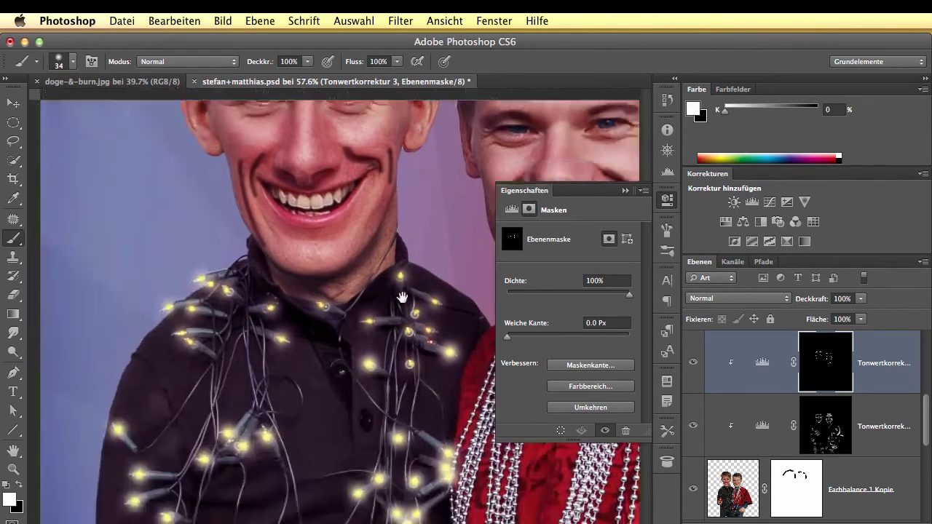
left_click_drag(402, 185, 361, 259)
scroll(415, 448, "up", 5)
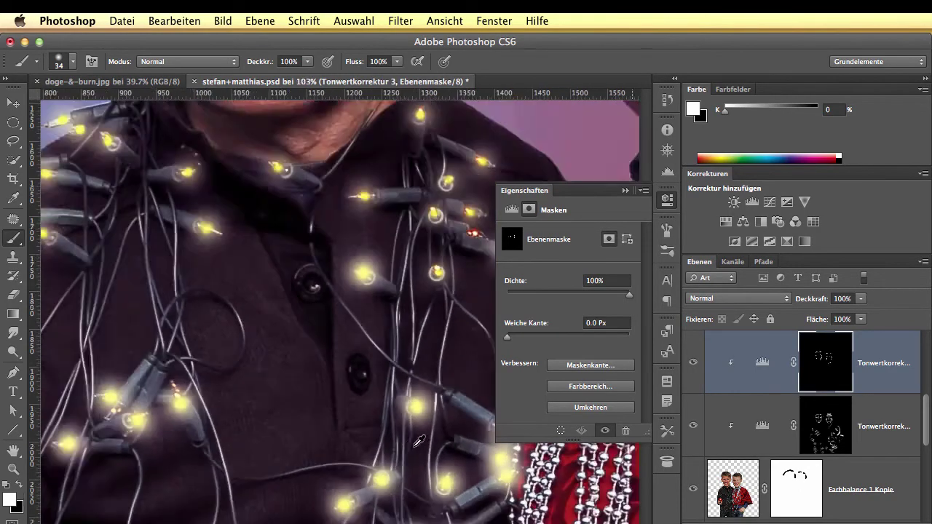
scroll(416, 441, "down", 3)
left_click_drag(355, 454, 493, 254)
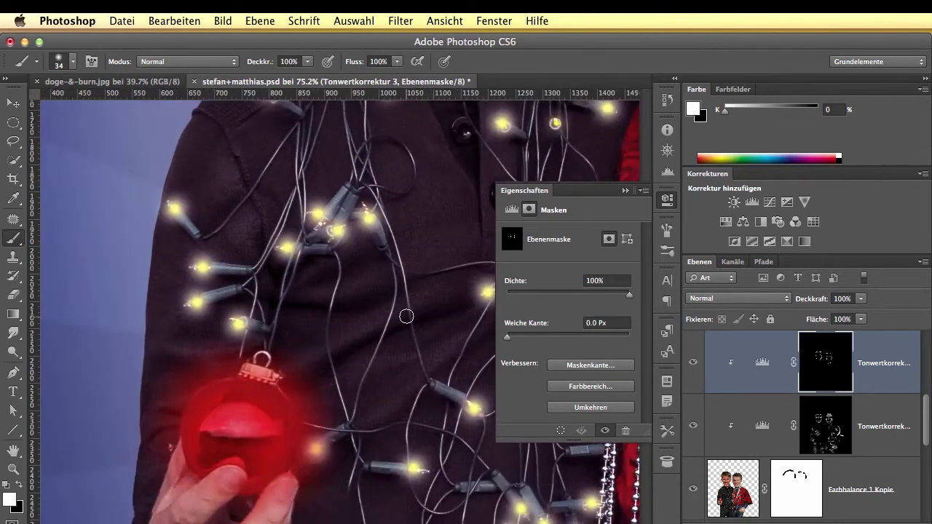
left_click_drag(301, 299, 413, 280)
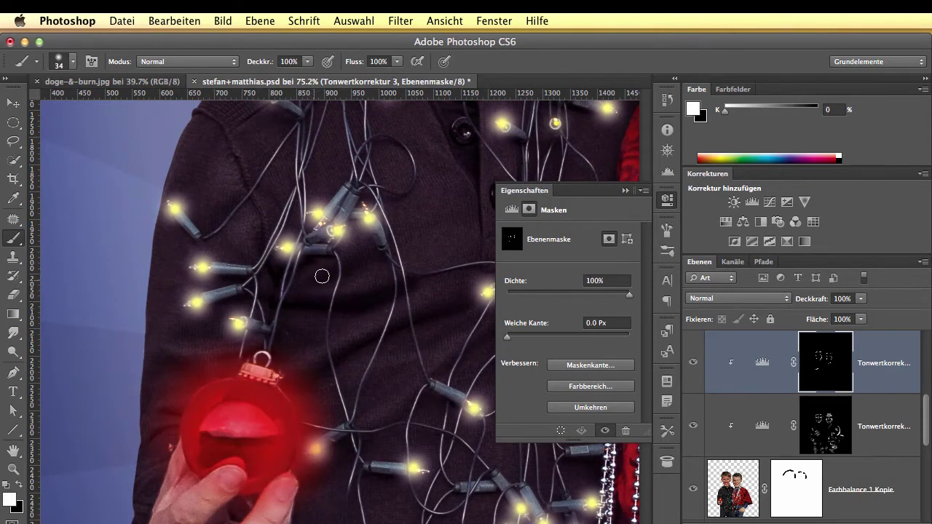
left_click_drag(322, 277, 395, 243)
left_click_drag(318, 378, 393, 331)
left_click_drag(364, 395, 429, 362)
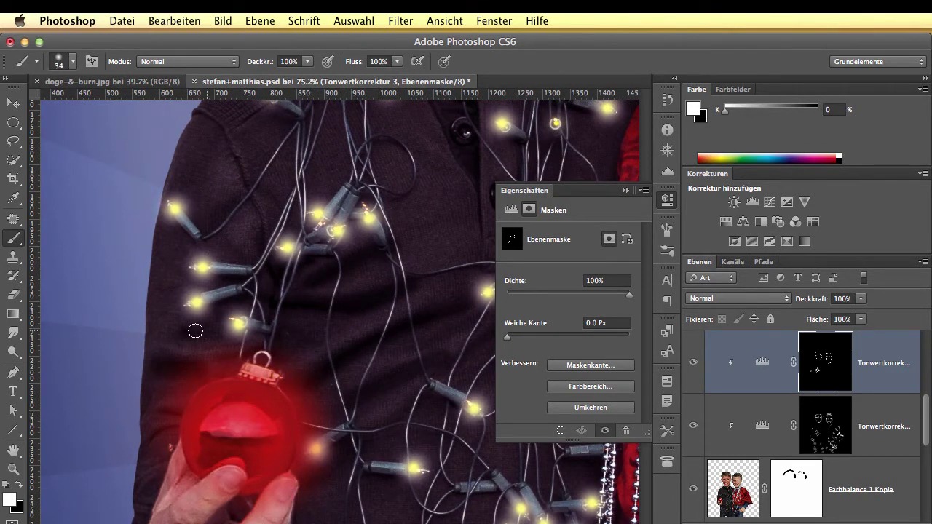
left_click_drag(232, 207, 195, 230)
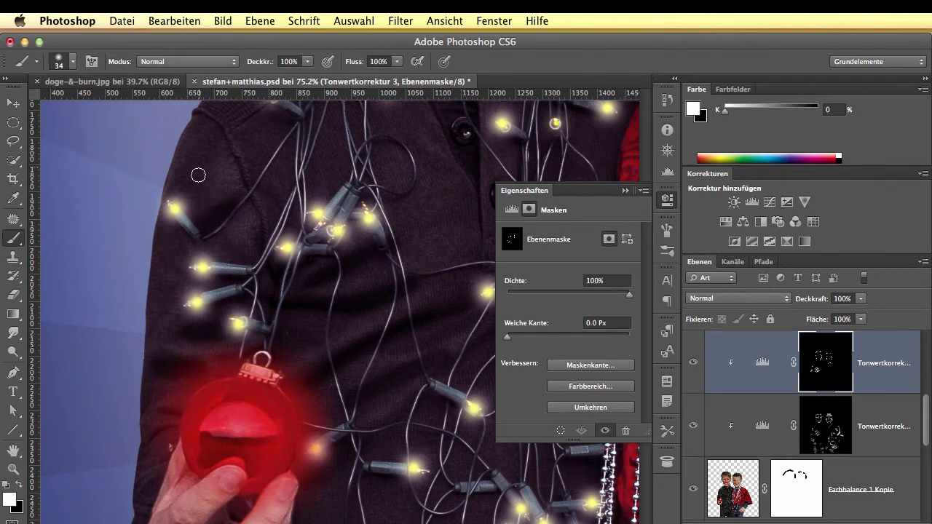
left_click_drag(200, 152, 187, 198)
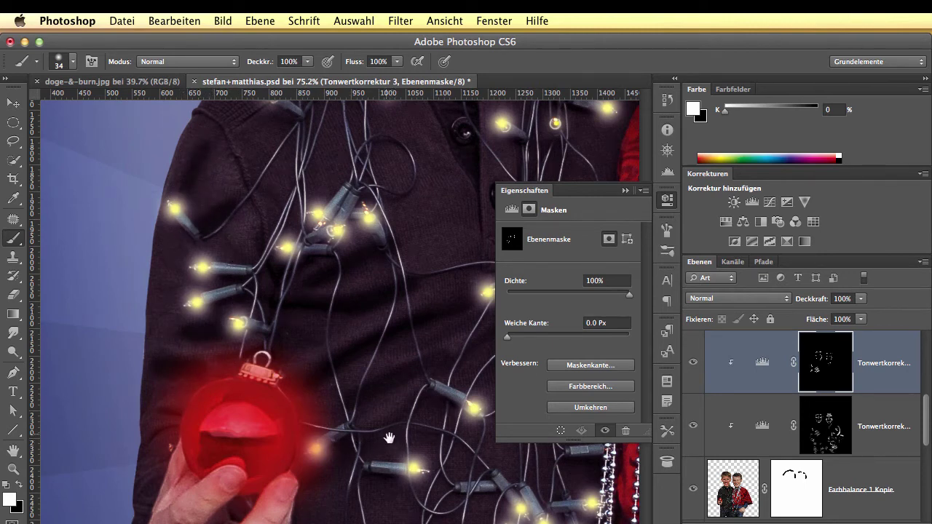
Enlarge the brush to 68 px and darken the left man's lower shirt folds beside the red ornament and above the hem.
scroll(389, 437, "down", 5)
scroll(388, 437, "right", 5)
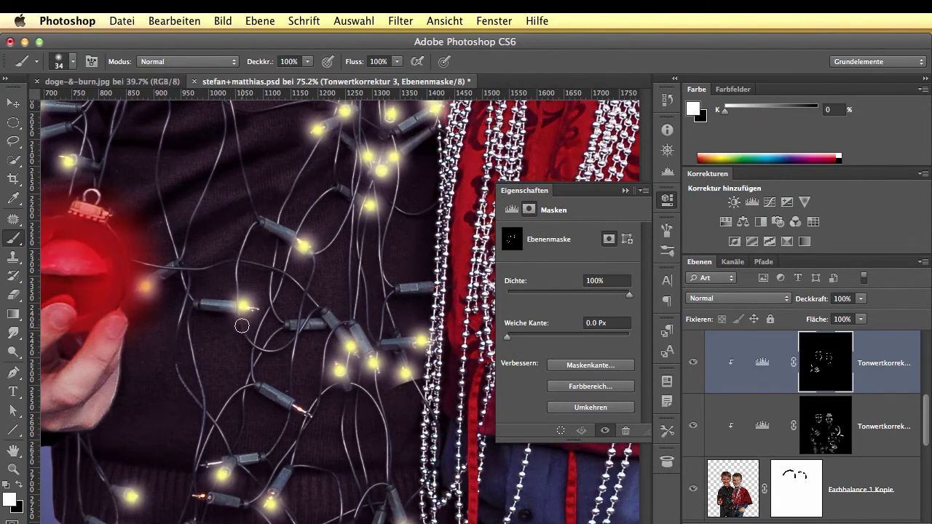
left_click_drag(237, 306, 256, 306)
left_click_drag(182, 298, 272, 240)
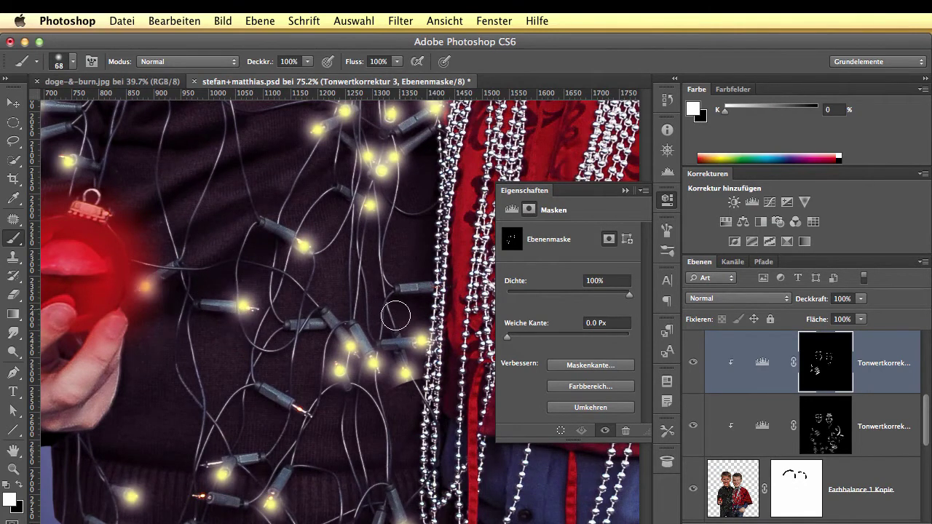
mouse_move(153, 459)
left_mouse_down()
mouse_move(316, 435)
mouse_move(443, 441)
left_mouse_up()
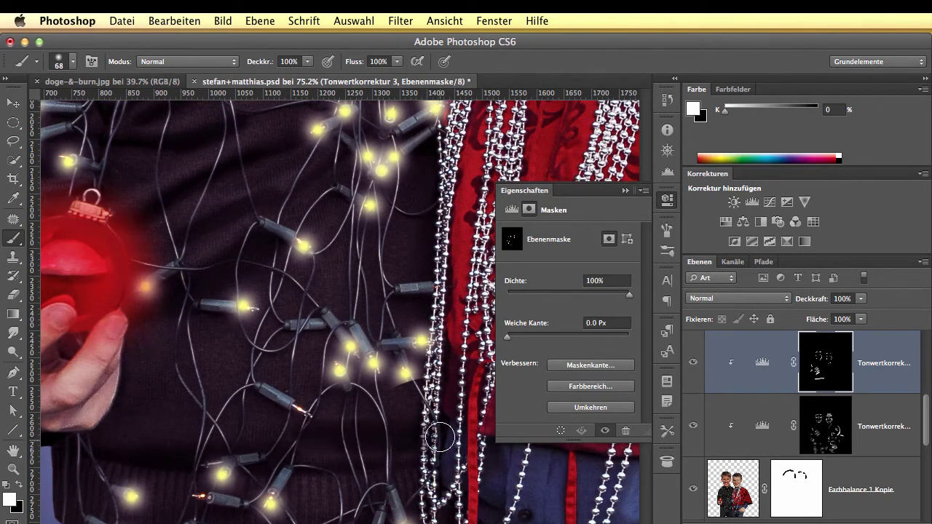
Paint shadows into the folds of the left man's jeans on the darkening mask with an 18 px brush.
mouse_move(368, 437)
left_mouse_down()
mouse_move(401, 243)
mouse_move(436, 146)
left_mouse_up()
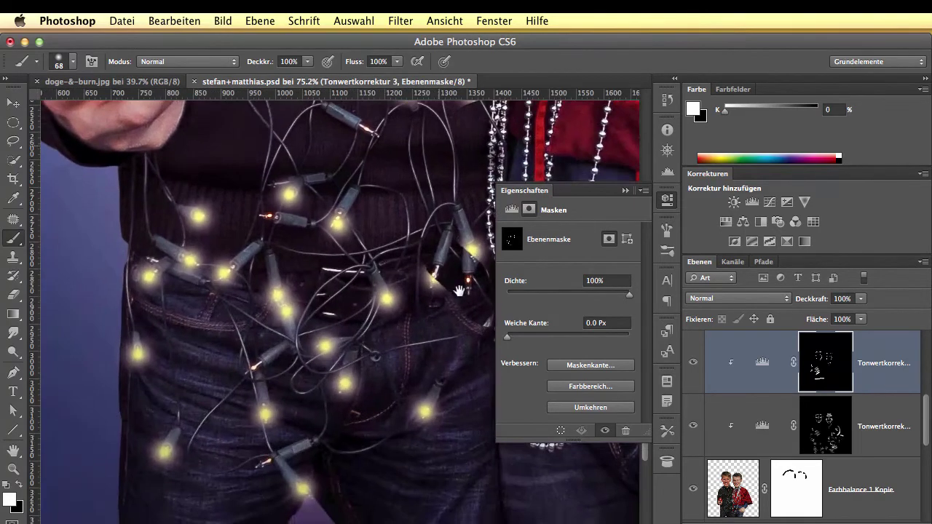
left_click_drag(250, 392, 228, 392)
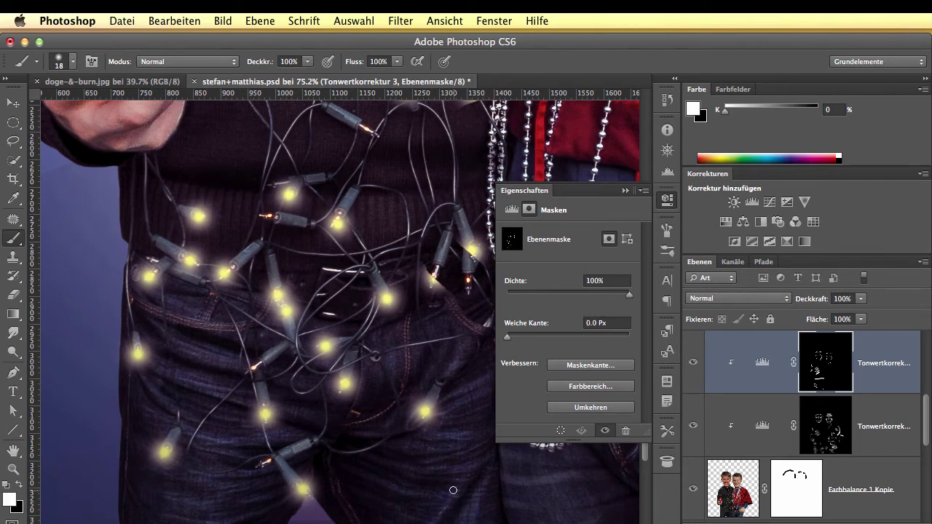
scroll(452, 490, "down", 5)
scroll(453, 490, "right", 5)
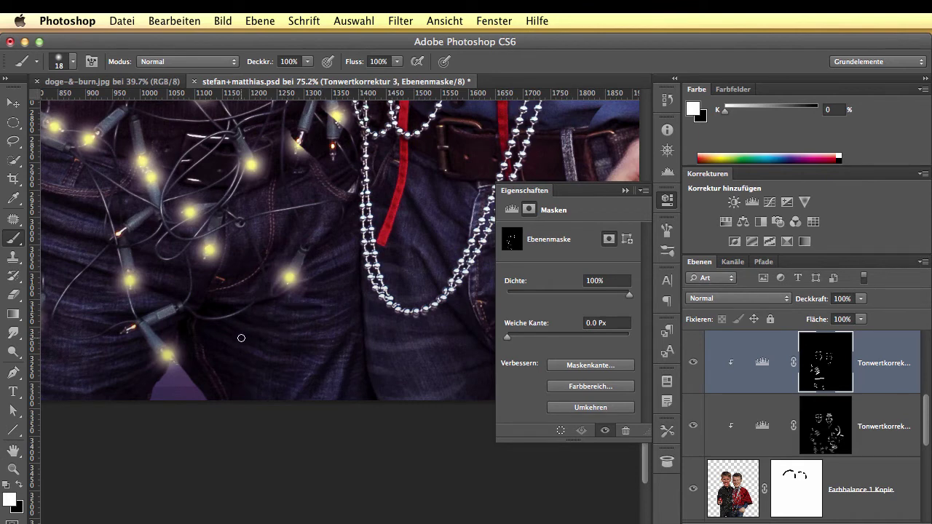
left_click_drag(422, 369, 102, 374)
Collapse the layer properties and darken the folds on the right man's jeans below his fist.
left_click(664, 205)
scroll(380, 391, "left", 10)
scroll(381, 391, "down", 3)
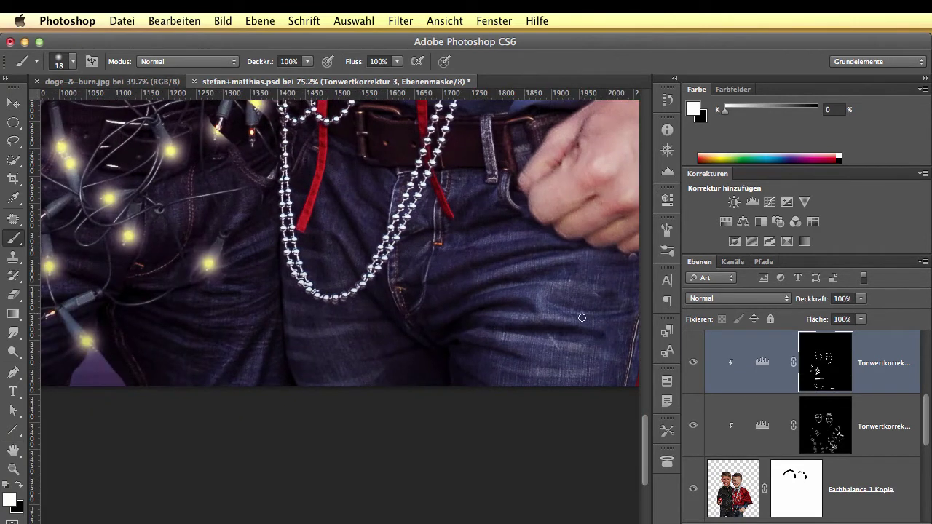
mouse_move(517, 303)
left_mouse_down()
mouse_move(501, 283)
mouse_move(467, 294)
mouse_move(621, 272)
left_mouse_up()
left_click_drag(487, 267, 594, 254)
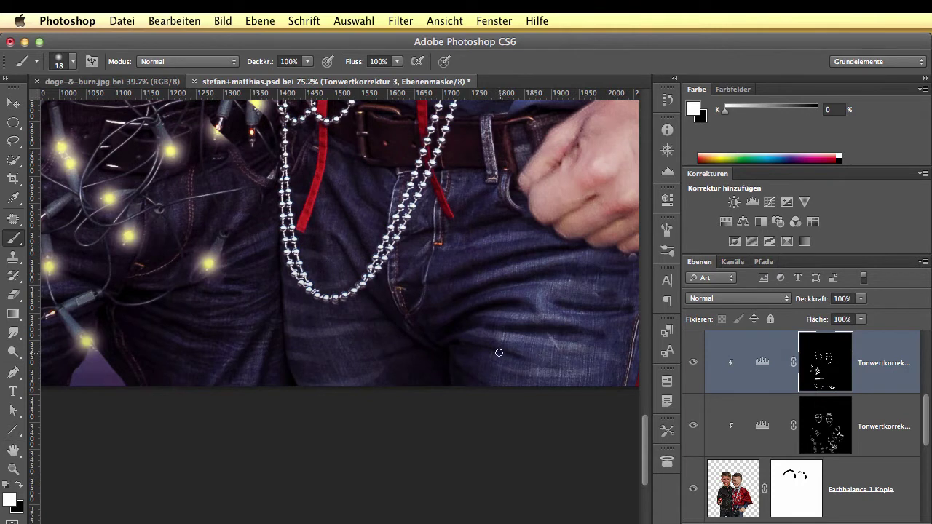
left_click_drag(498, 352, 588, 378)
Darken the folds of the right man's jeans below and inside the looped bead necklace.
left_click_drag(375, 336, 313, 343)
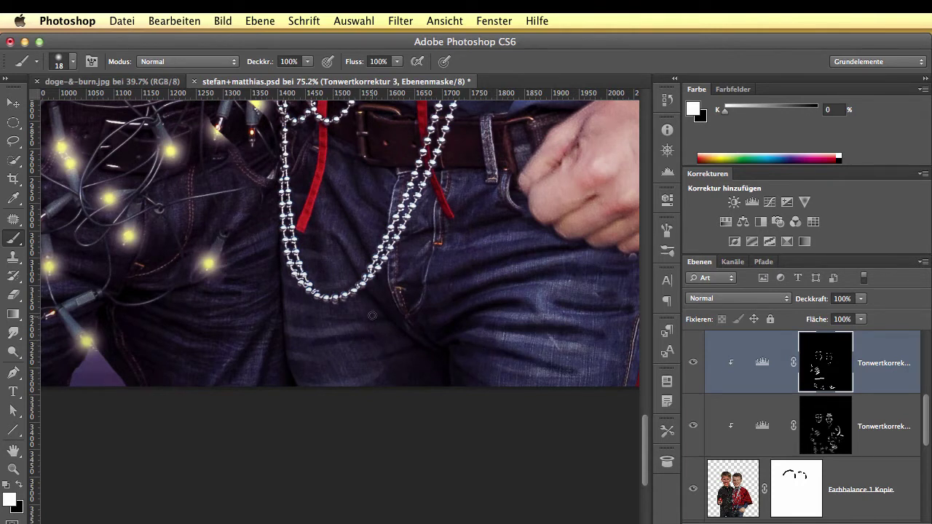
left_click_drag(371, 315, 302, 320)
left_click_drag(296, 282, 319, 286)
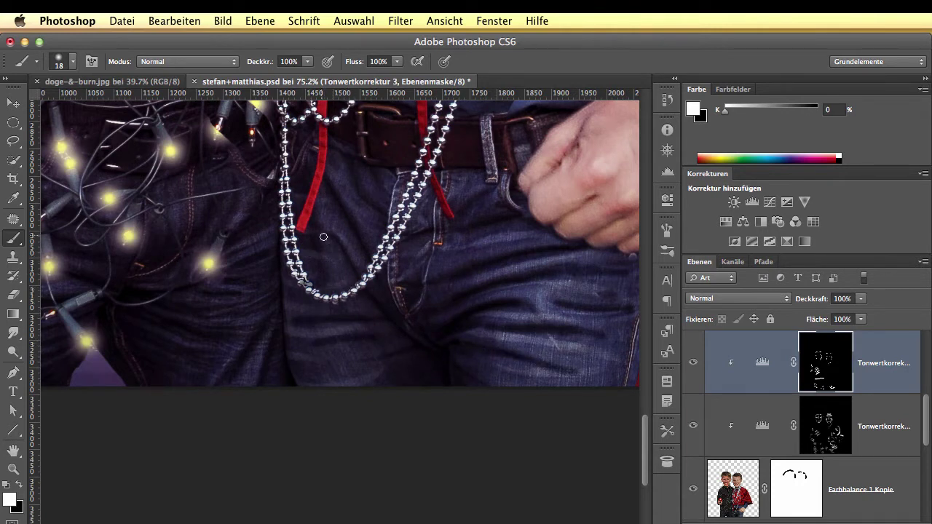
Darken the jeans folds inside the bead loop and the creases between the right man's fingers and knuckles on the darkening mask.
left_click_drag(323, 237, 351, 275)
mouse_move(323, 193)
left_mouse_down()
mouse_move(387, 291)
mouse_move(329, 203)
mouse_move(380, 281)
left_mouse_up()
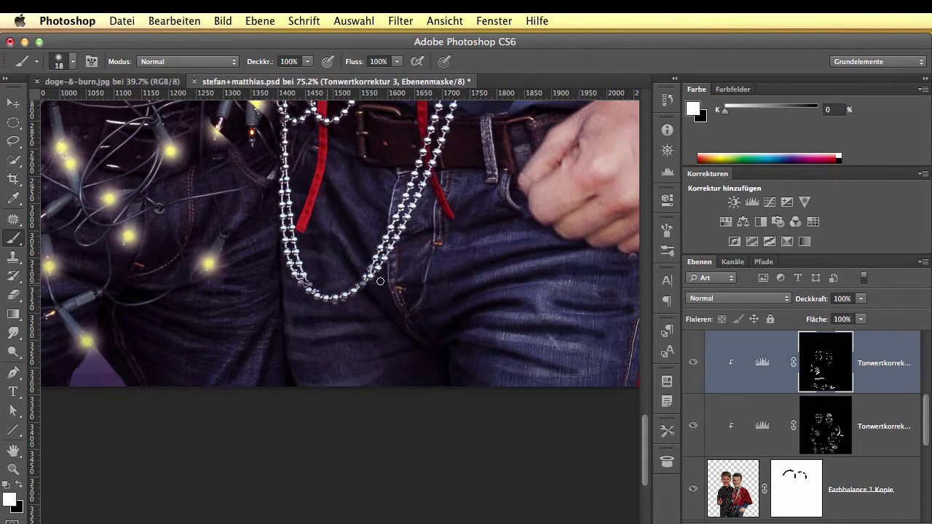
mouse_move(353, 196)
left_mouse_down()
mouse_move(389, 223)
mouse_move(356, 313)
mouse_move(218, 393)
left_mouse_up()
key("space")
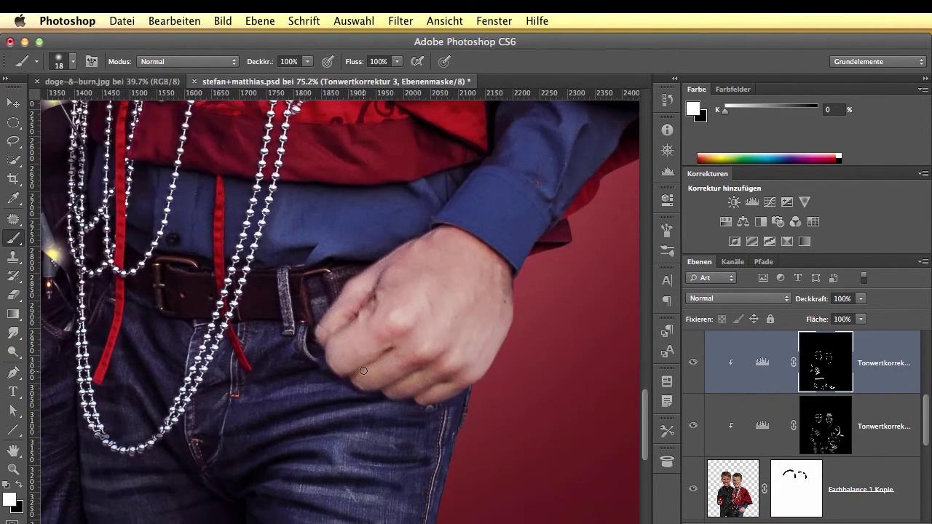
mouse_move(363, 371)
left_mouse_down()
mouse_move(349, 369)
mouse_move(398, 345)
left_mouse_up()
mouse_move(409, 384)
left_mouse_down()
mouse_move(437, 363)
mouse_move(431, 396)
mouse_move(421, 394)
mouse_move(465, 369)
left_mouse_up()
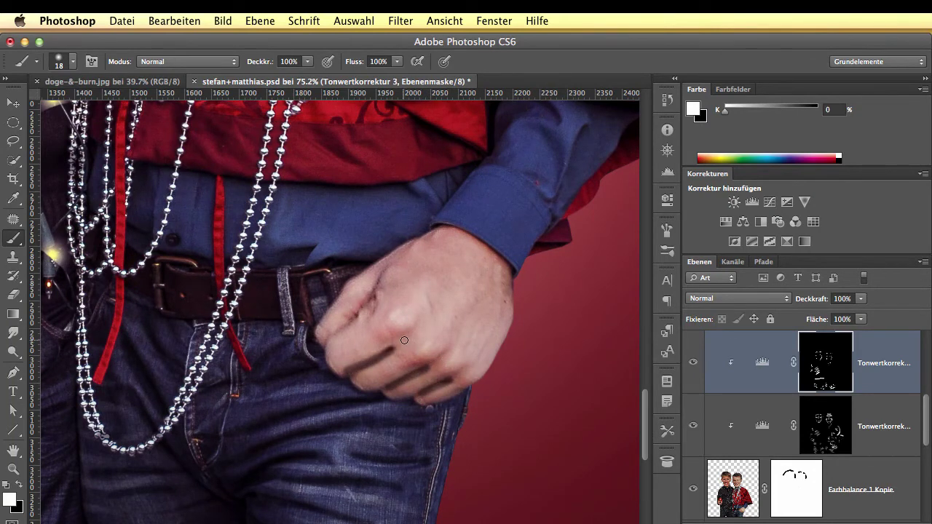
left_click_drag(404, 340, 396, 342)
mouse_move(441, 362)
left_mouse_down()
mouse_move(450, 348)
mouse_move(465, 372)
left_mouse_up()
Darken the folds of the right man's blue sleeve and the dark red cape hem above it with the 18 px brush.
scroll(559, 221, "right", 5)
scroll(560, 221, "up", 3)
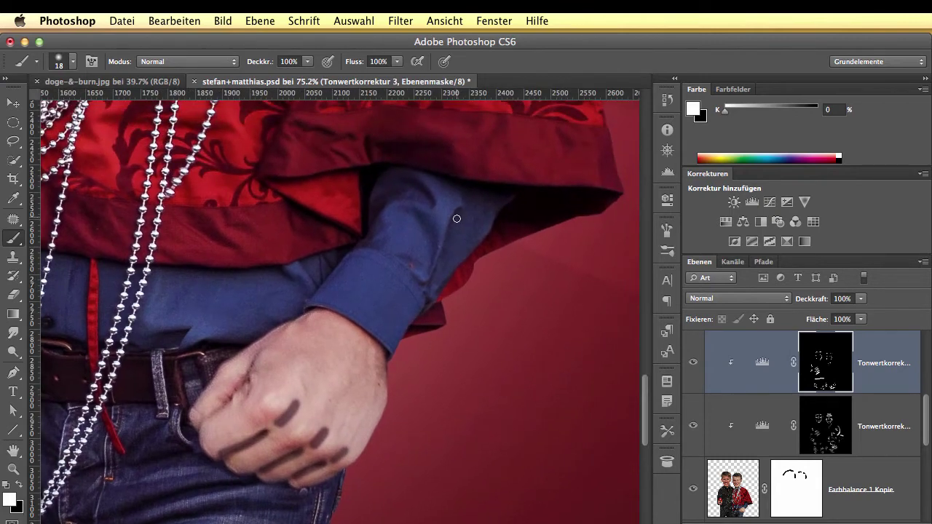
left_click_drag(454, 231, 430, 287)
left_click_drag(421, 226, 429, 267)
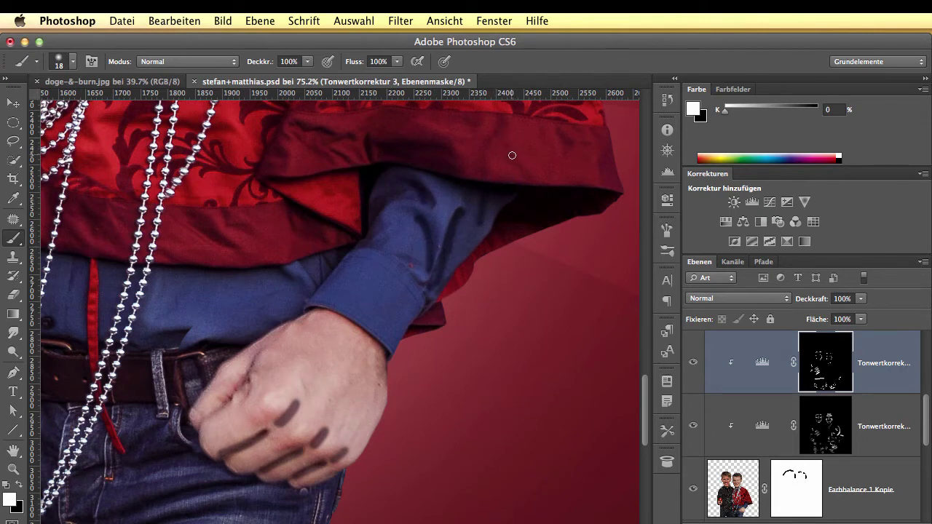
left_click_drag(512, 155, 512, 159)
left_click_drag(484, 130, 489, 169)
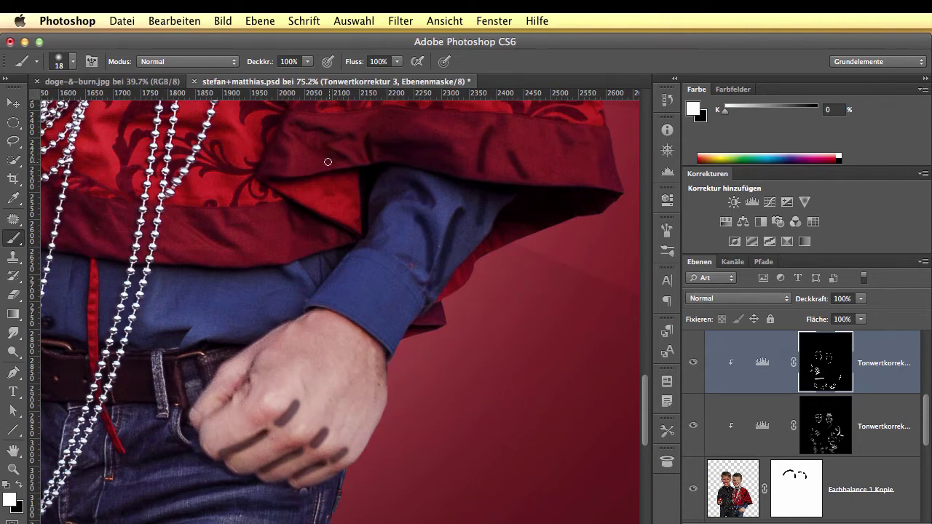
mouse_move(318, 149)
left_mouse_down()
mouse_move(307, 134)
mouse_move(360, 157)
left_mouse_up()
Darken the folds of the cape's dark red front hem and the patterned red fabric behind the hanging bead strands.
key("space")
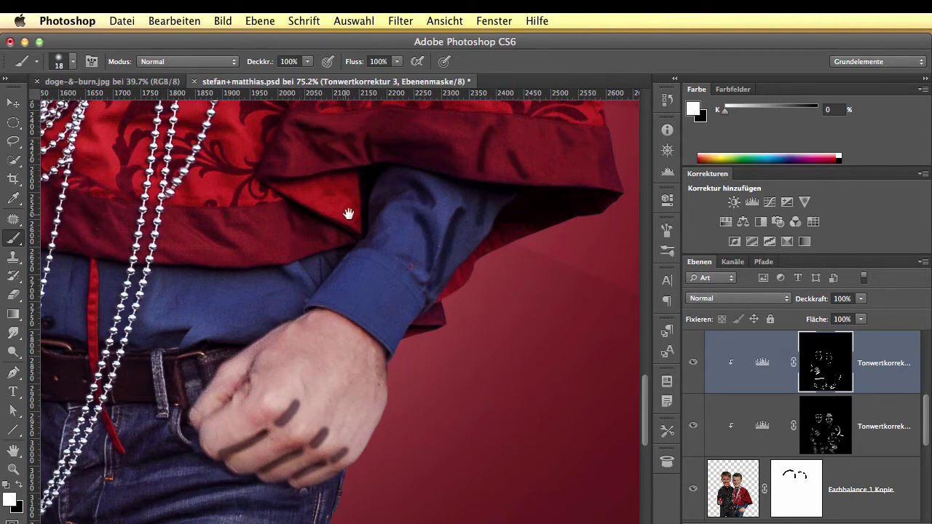
left_click_drag(348, 214, 472, 248)
mouse_move(341, 263)
left_mouse_down()
mouse_move(365, 289)
mouse_move(367, 256)
mouse_move(348, 244)
mouse_move(409, 281)
mouse_move(420, 260)
left_mouse_up()
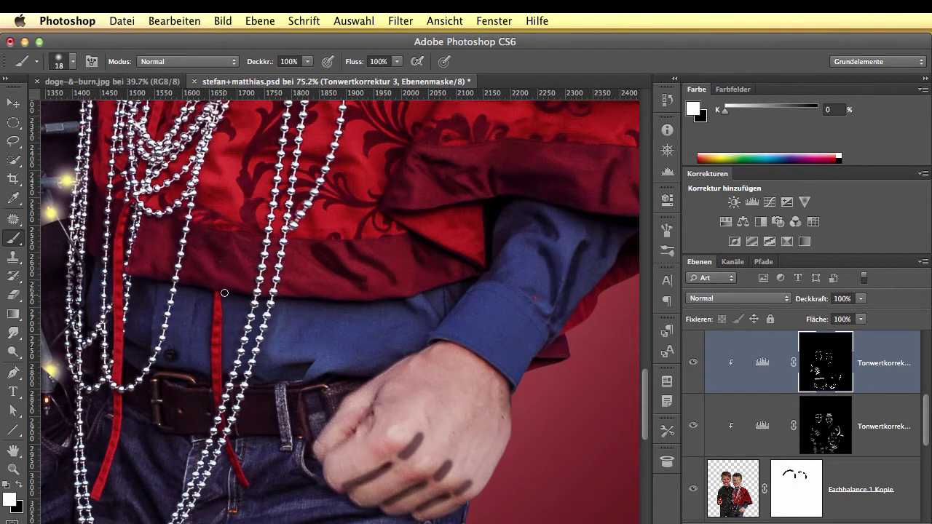
left_click_drag(206, 260, 254, 281)
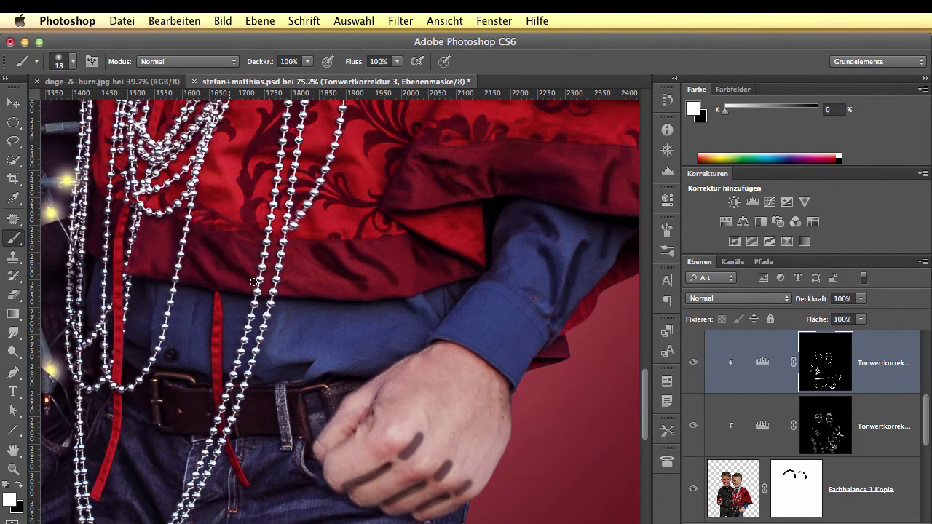
scroll(291, 240, "left", 10)
scroll(291, 240, "up", 5)
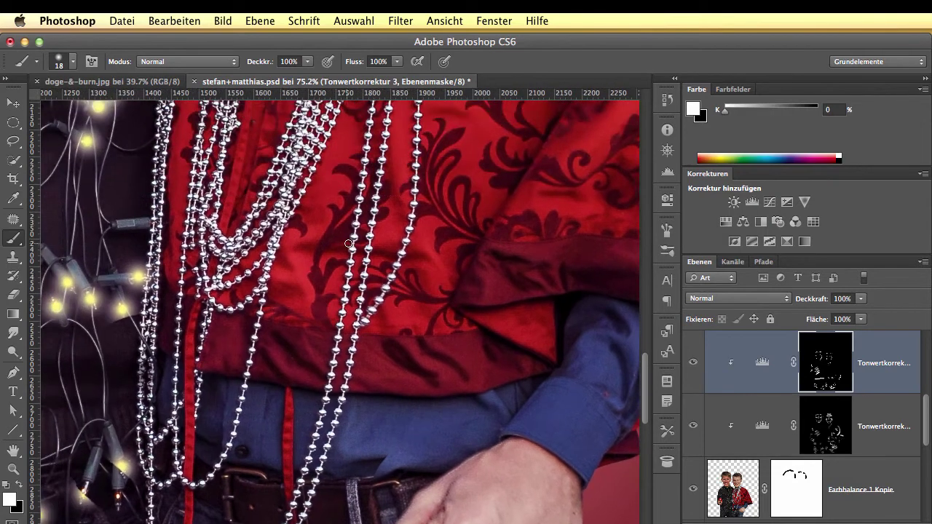
left_click_drag(316, 253, 408, 270)
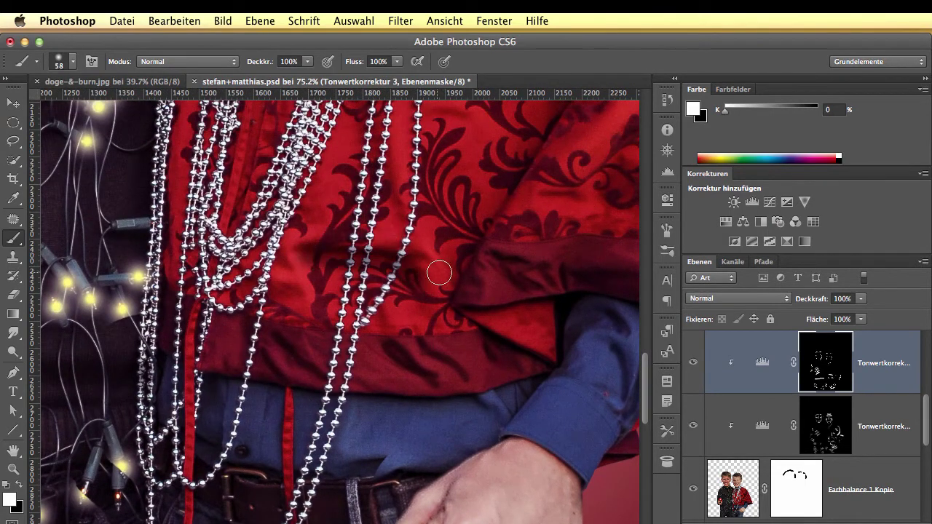
Darken the deep diagonal fold of the red cape from the hem up to the upper arm with a 58 px brush.
scroll(535, 164, "right", 5)
scroll(513, 204, "up", 3)
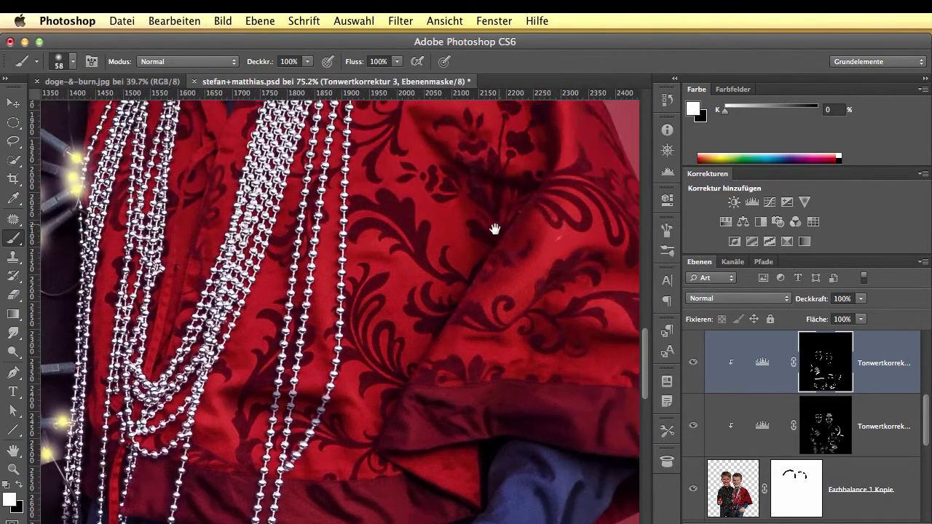
left_click_drag(540, 178, 383, 436)
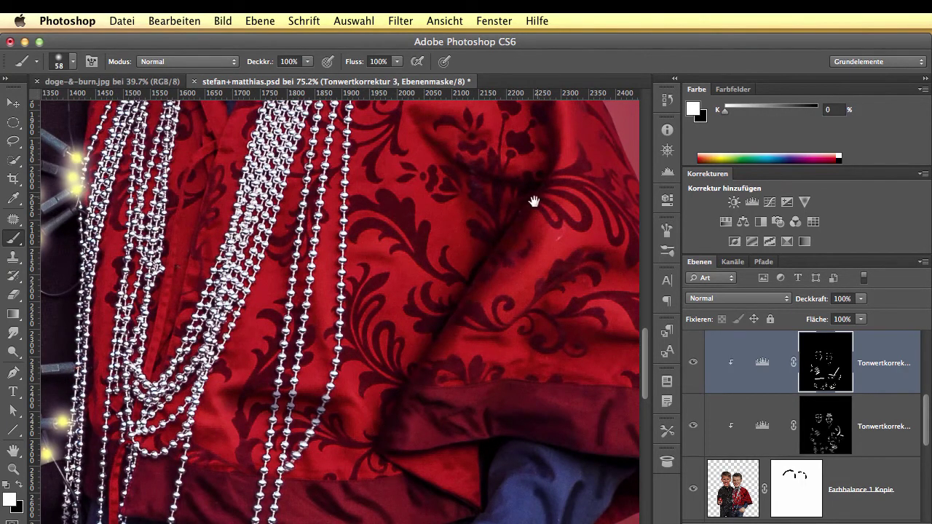
left_click_drag(532, 199, 473, 321)
left_click_drag(438, 360, 443, 288)
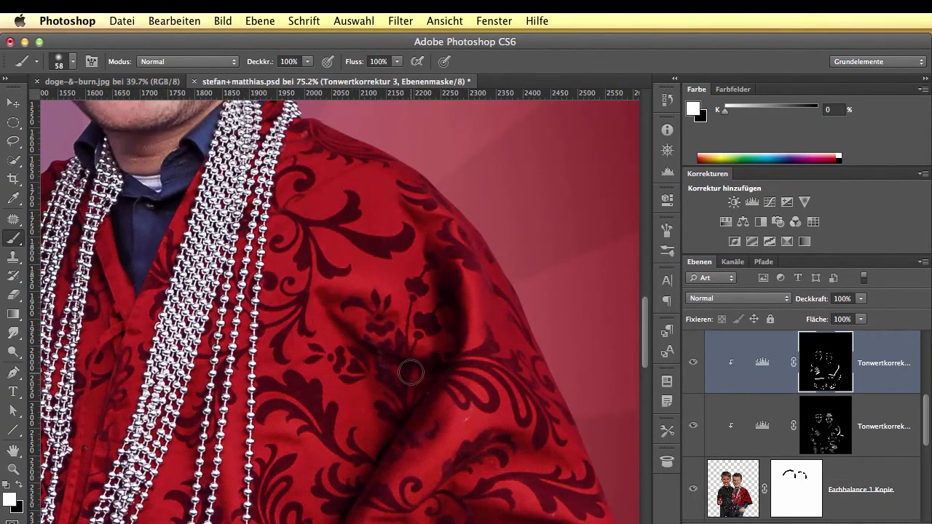
left_click_drag(410, 371, 375, 367)
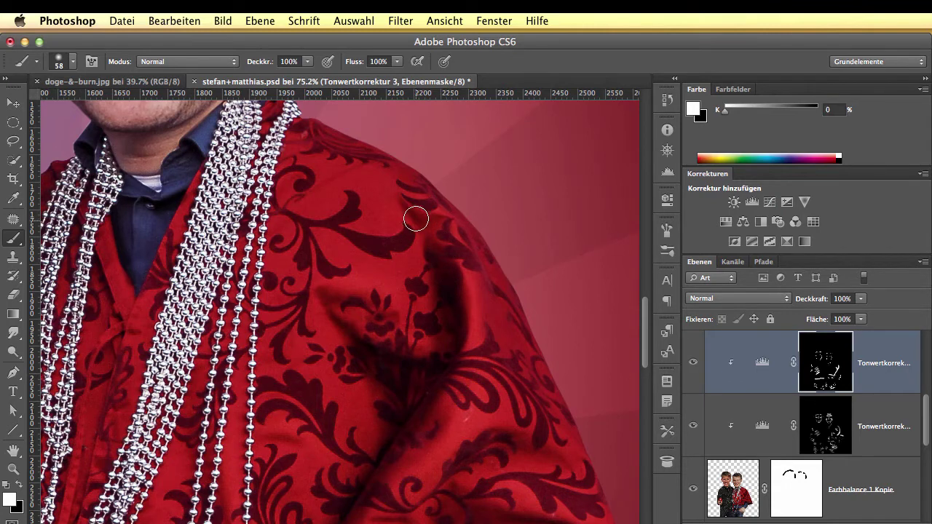
Darken the folds on the cape's shoulder and outer sleeve, reducing the brush to 26 px for the finer strokes.
left_click_drag(429, 222, 415, 220)
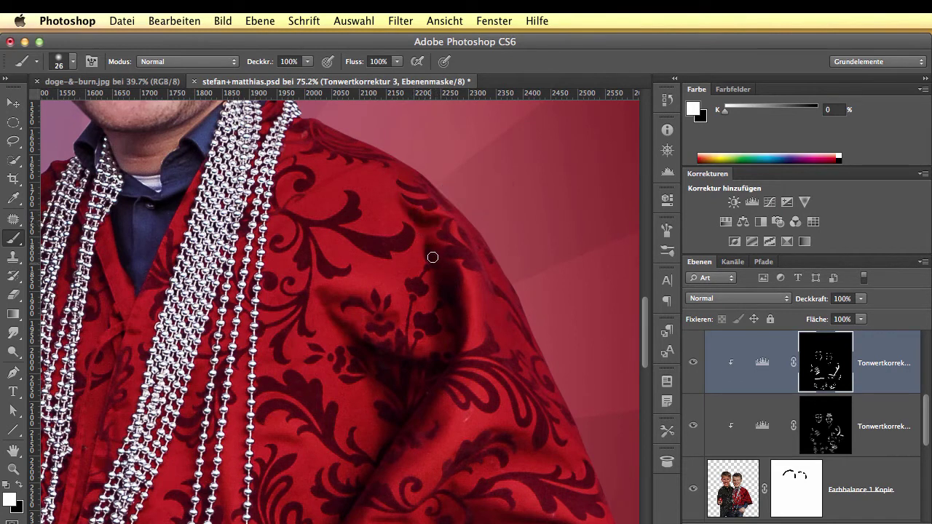
left_click_drag(475, 239, 501, 344)
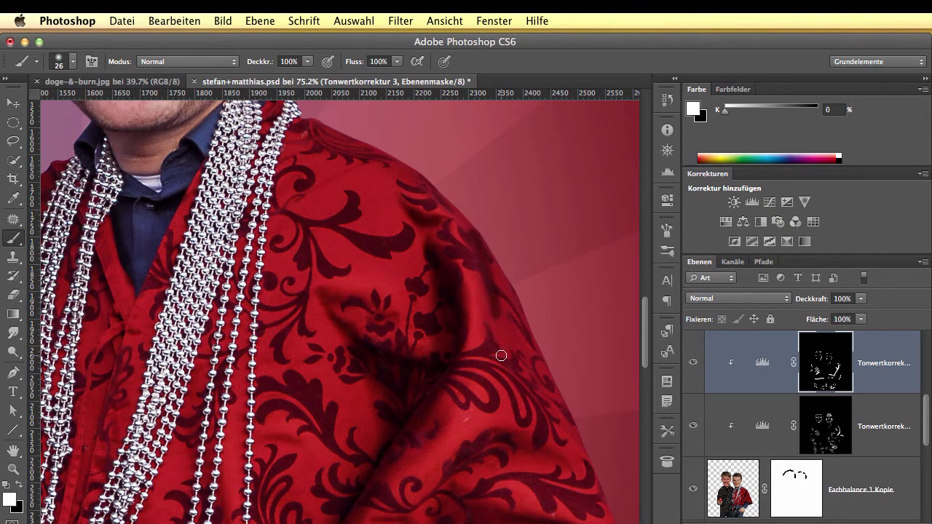
left_click_drag(292, 195, 367, 153)
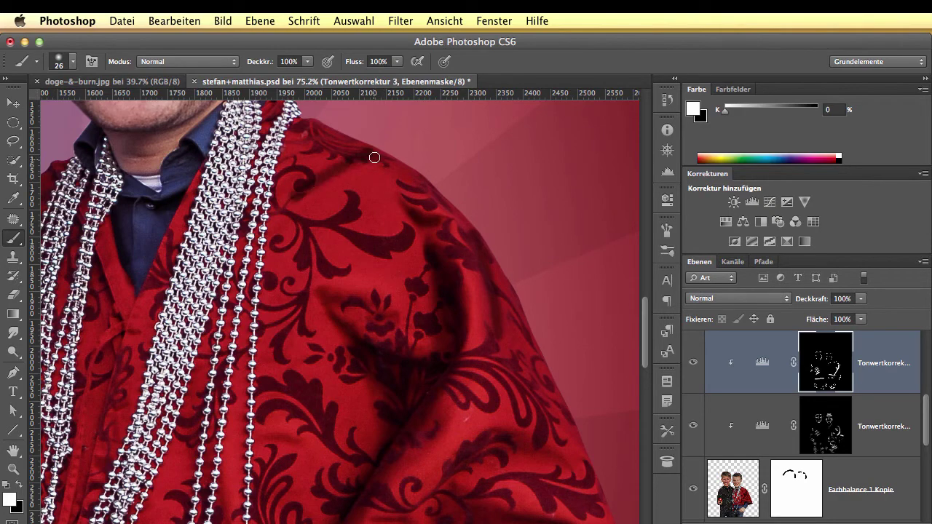
Darken parts of the bead strands and the red fabric around the lower necklace loops with the 26 px brush.
key("space")
left_click_drag(352, 253, 495, 174)
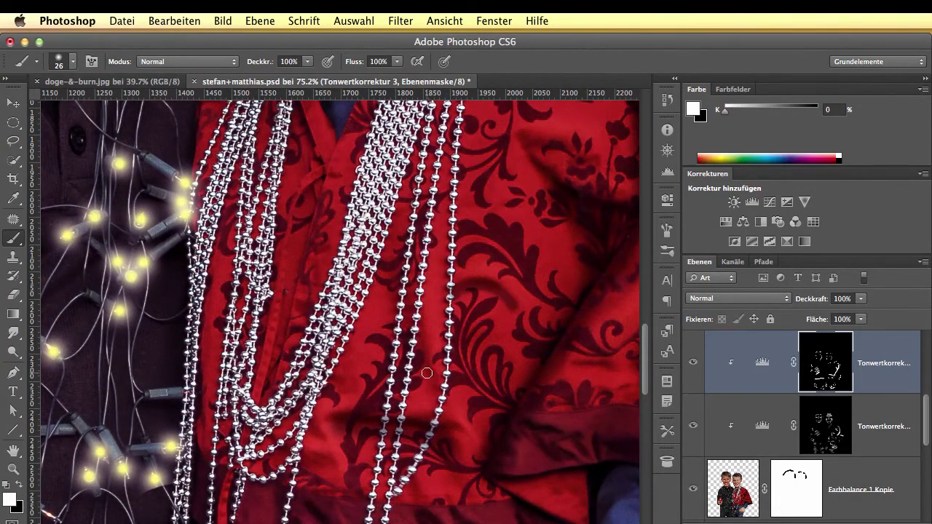
mouse_move(419, 311)
left_mouse_down()
mouse_move(458, 437)
mouse_move(486, 462)
left_mouse_up()
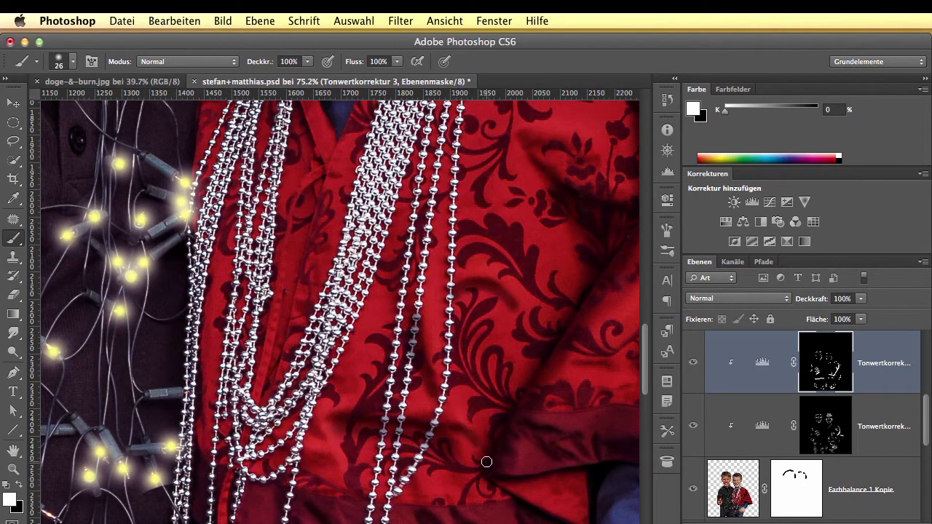
left_click_drag(309, 462, 340, 468)
left_click_drag(314, 430, 310, 399)
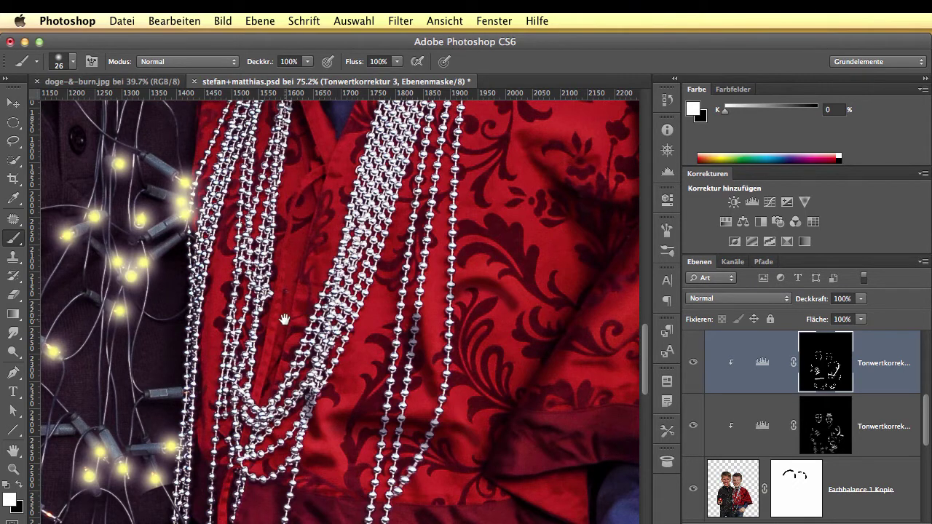
Set the blend mode of the darkening Levels layer to Weiches Licht (Soft Light), matching the brightening Levels layer below.
left_click_drag(312, 182, 325, 340)
scroll(325, 340, "up", 4)
key("super+r")
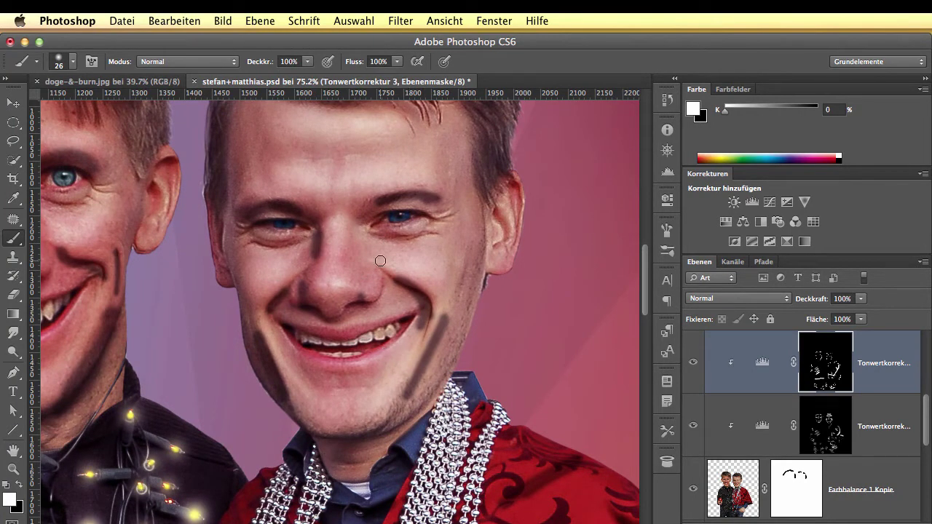
scroll(436, 368, "down", 5)
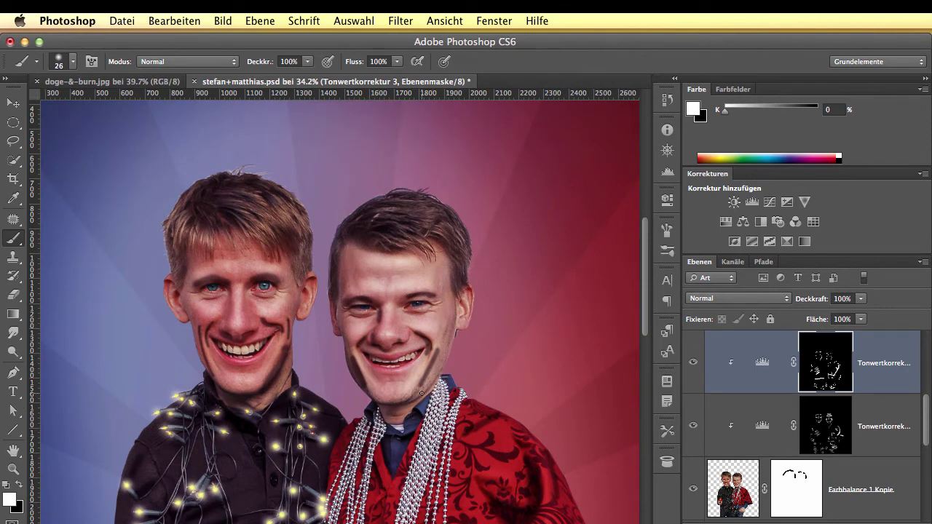
scroll(421, 393, "down", 2)
scroll(447, 400, "down", 3)
scroll(447, 400, "right", 1)
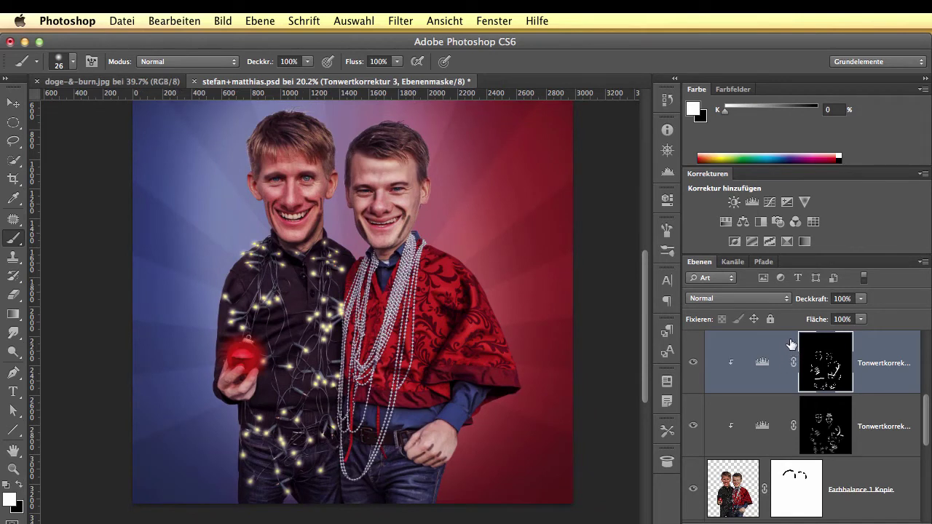
left_click(762, 429)
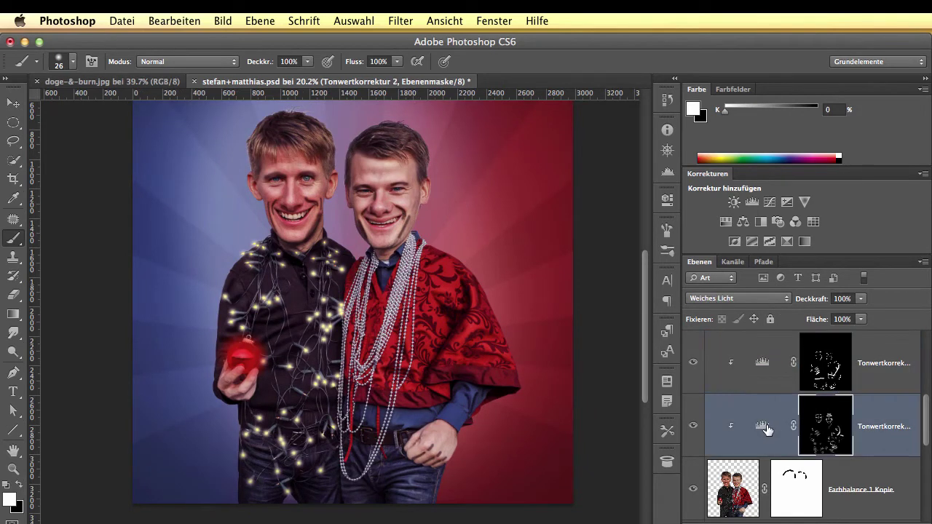
left_click(764, 364)
left_click(749, 300)
left_click(732, 446)
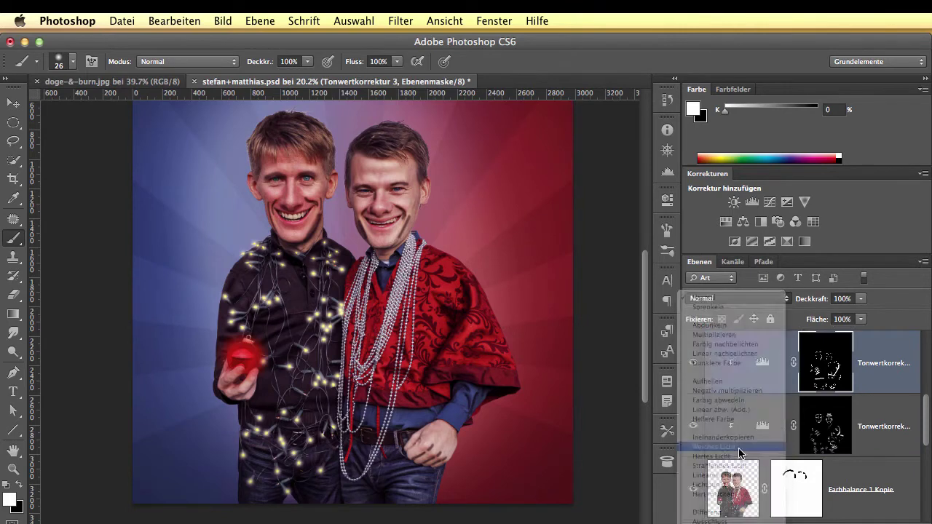
Compare the portrait with the darkening Levels layer hidden and shown.
left_click(692, 364)
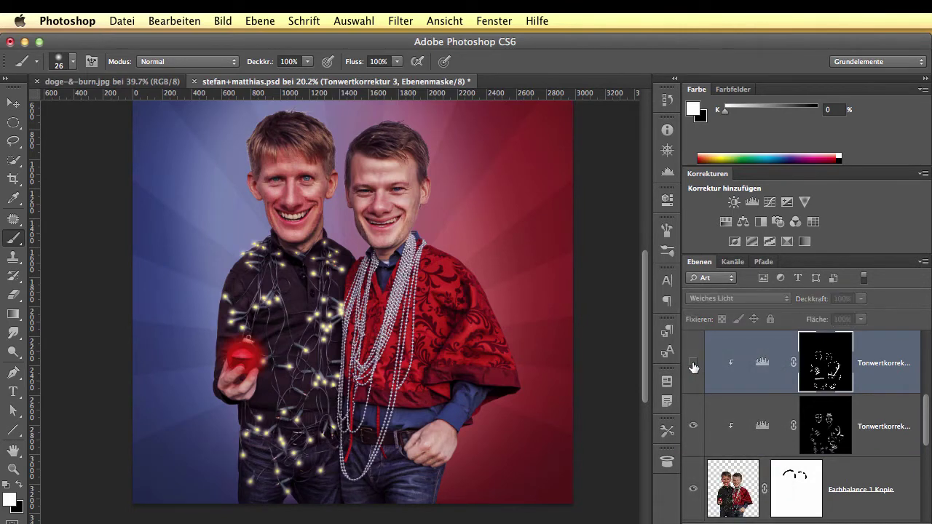
left_click(693, 364)
left_click(693, 365)
left_click(694, 368)
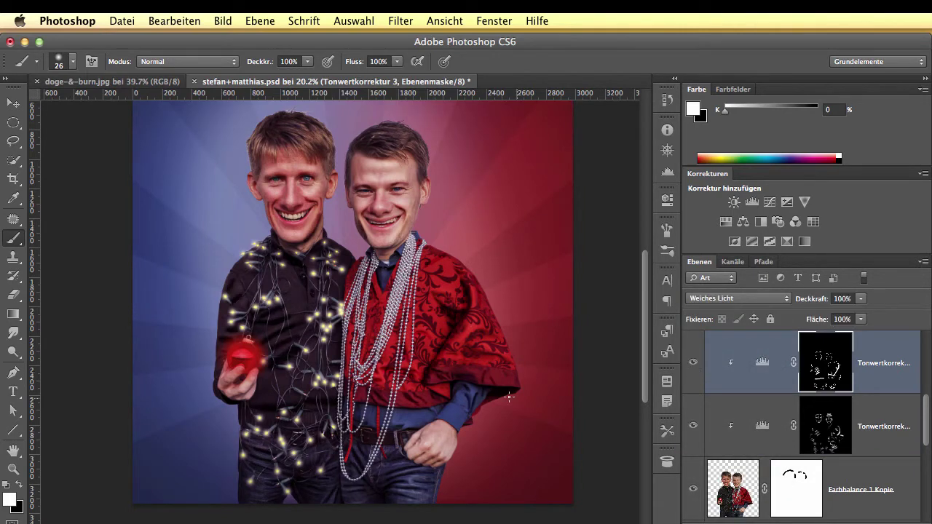
Feather the darkening layer's mask by 7.0 px and compare the portrait with the layer hidden and shown.
double_click(824, 369)
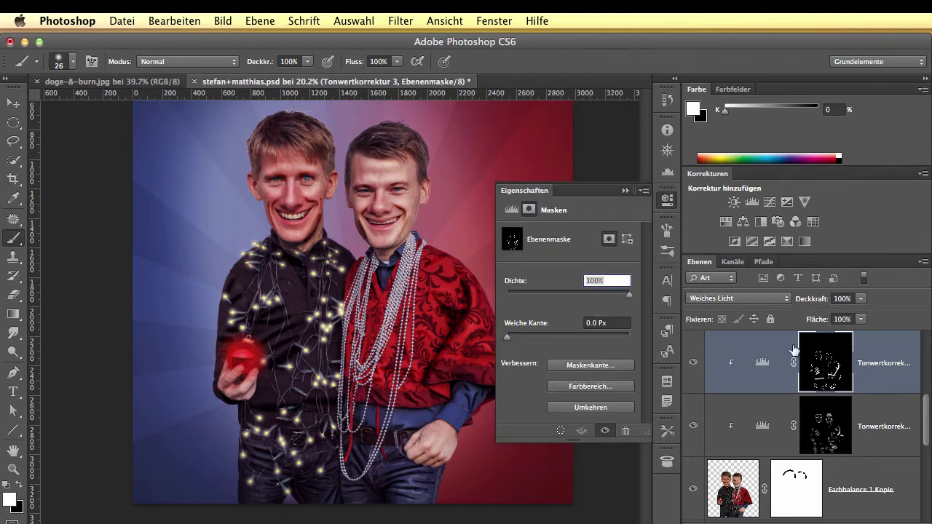
left_click_drag(509, 338, 546, 339)
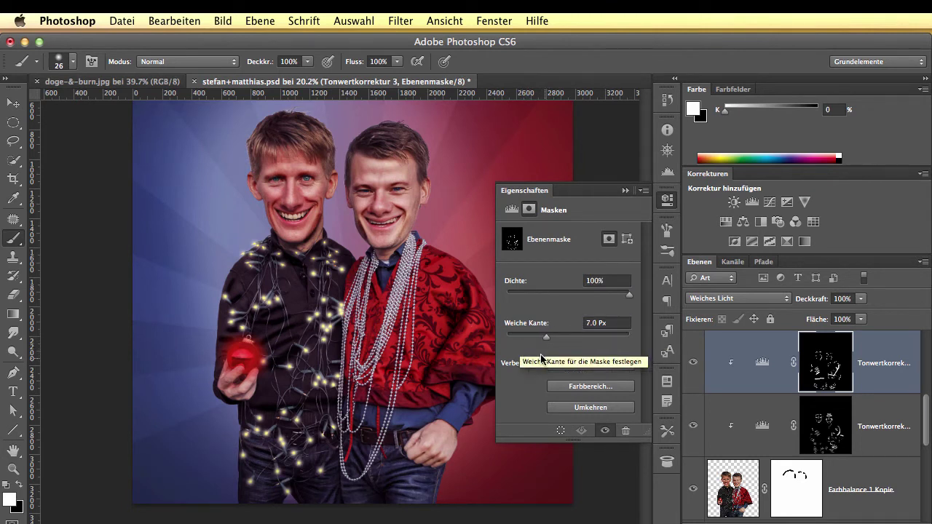
left_click(691, 364)
left_click(691, 364)
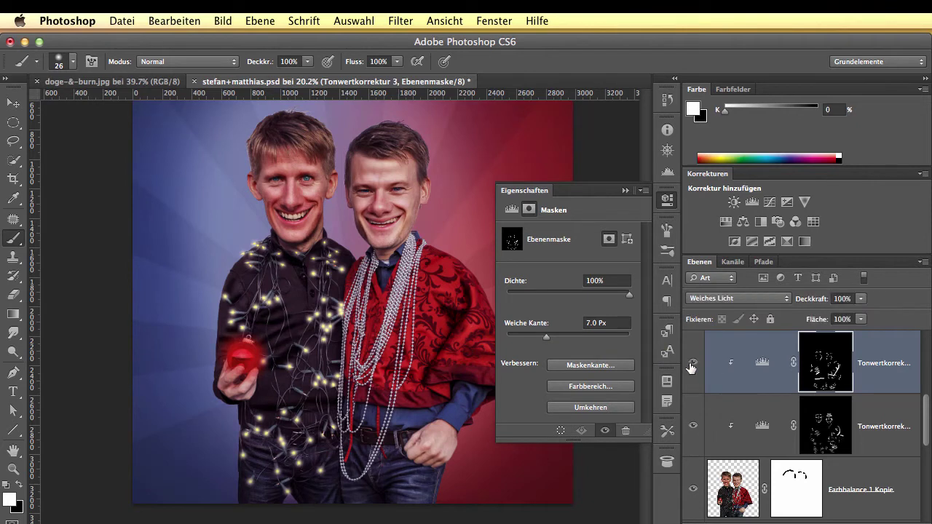
Increase the darkening mask's feather slightly and check the softened shadows with the layer off and on.
left_click_drag(542, 341, 552, 340)
left_click(694, 362)
left_click(694, 363)
left_click(694, 363)
left_click(694, 362)
Restore the darkening Levels layer's output white point to 255 and fine-tune its midtones to slightly brighter.
left_click(760, 366)
left_click_drag(571, 379, 617, 380)
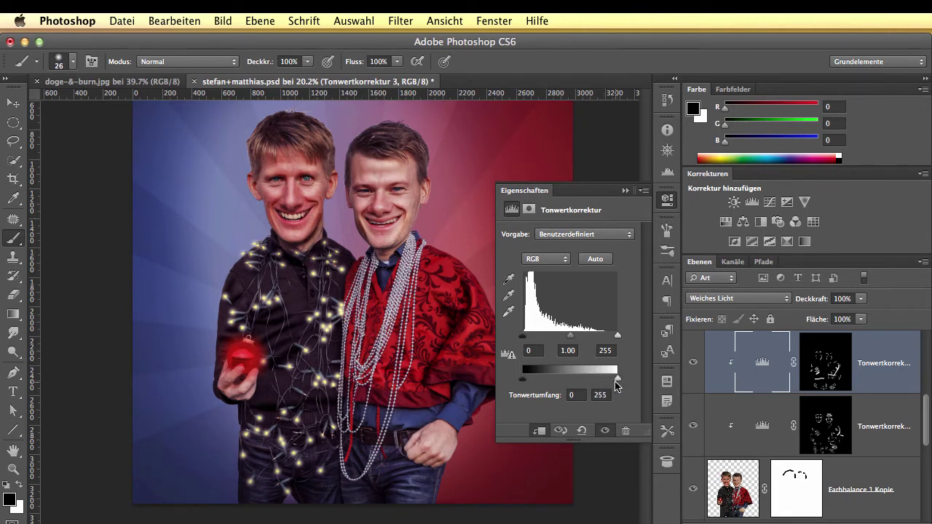
mouse_move(570, 336)
left_mouse_down()
mouse_move(588, 337)
mouse_move(559, 340)
left_mouse_up()
mouse_move(617, 337)
left_mouse_down()
mouse_move(529, 339)
mouse_move(628, 336)
left_mouse_up()
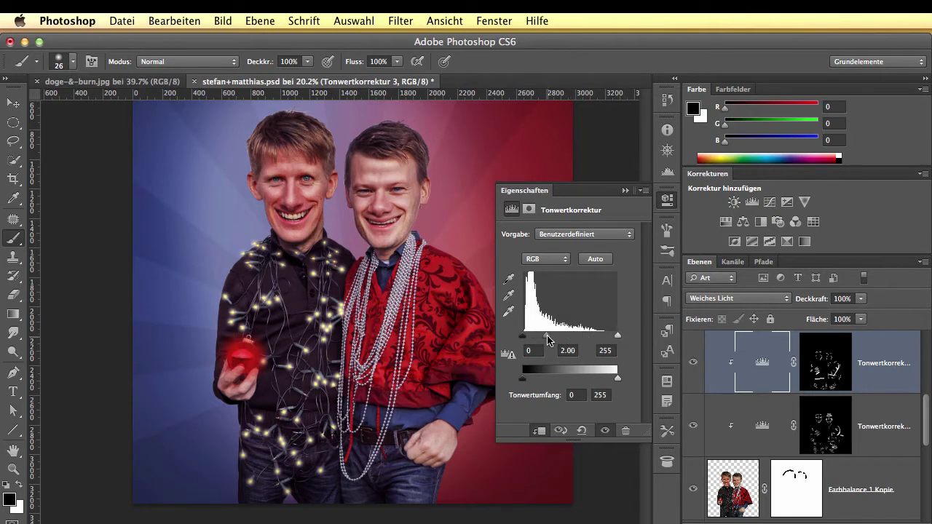
left_click_drag(548, 340, 579, 341)
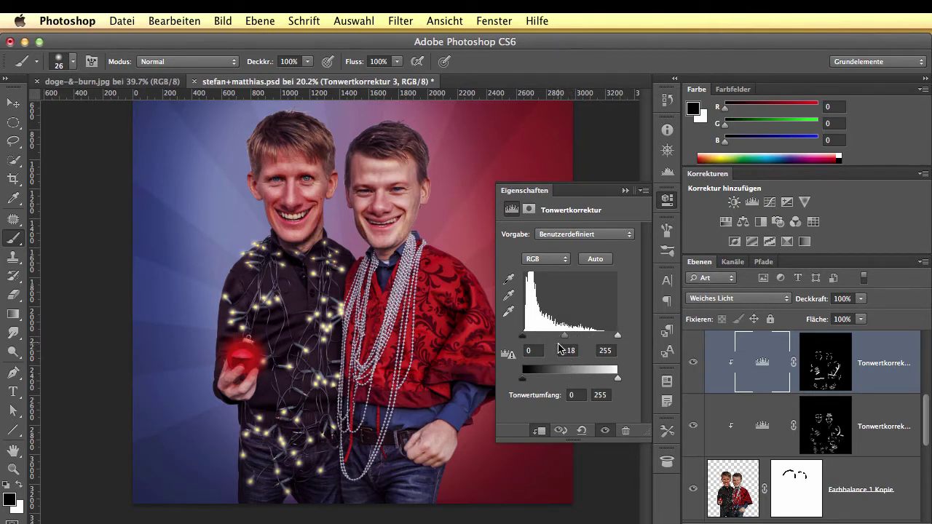
mouse_move(563, 337)
left_mouse_down()
mouse_move(549, 341)
mouse_move(560, 340)
left_mouse_up()
Compare the portrait with the darkening layer off and on, and select both Levels layers together.
left_click(692, 368)
left_click(692, 370)
left_click(691, 371)
left_click(692, 372)
left_click(859, 425, "shift")
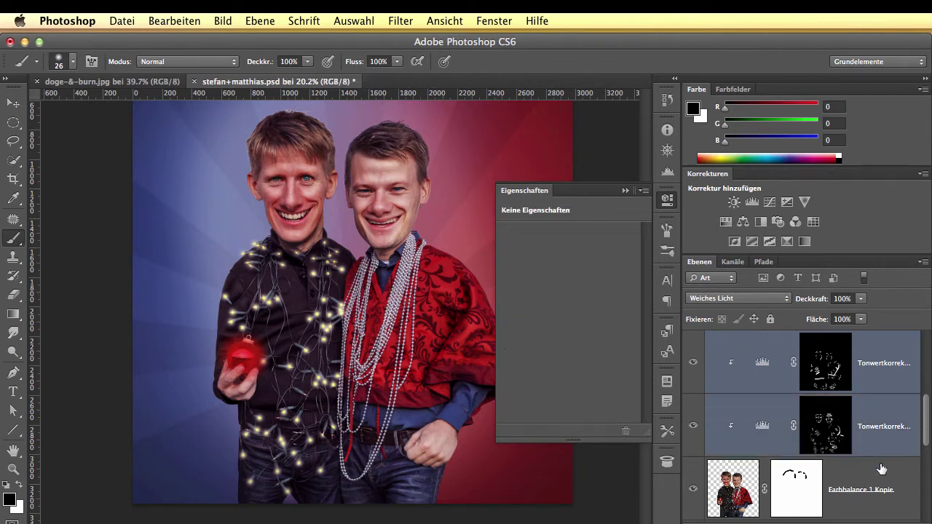
Group the two selected Levels layers and compare the portrait with the group hidden and shown.
key("super+g")
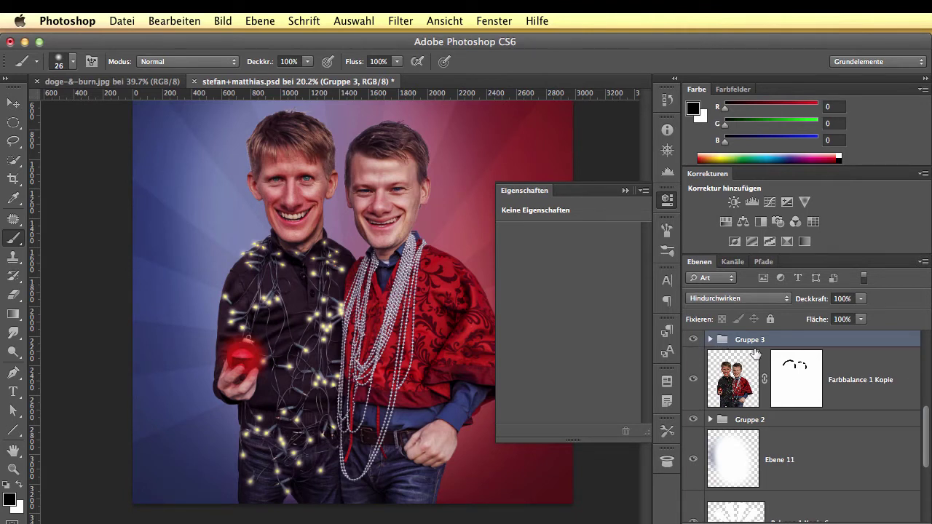
left_click(694, 340)
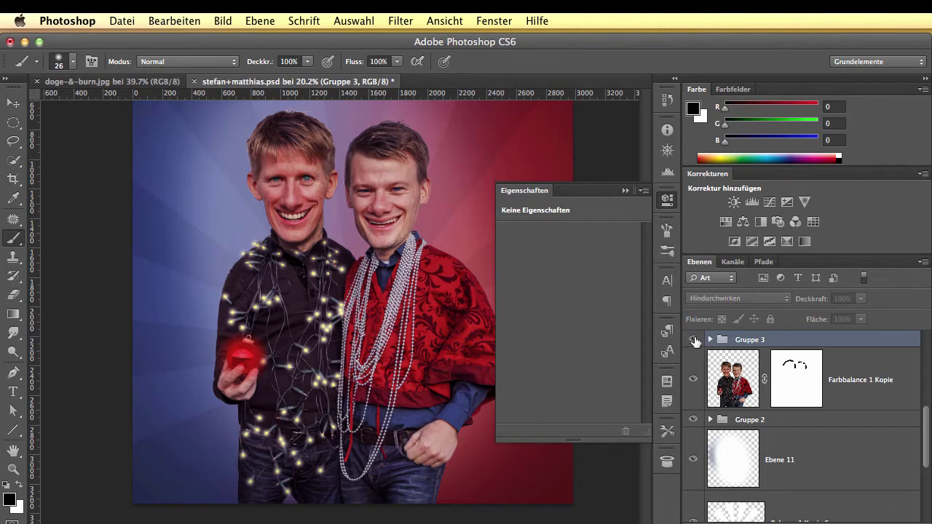
left_click(695, 340)
left_click(694, 340)
left_click(694, 340)
left_click(694, 340)
left_click(694, 340)
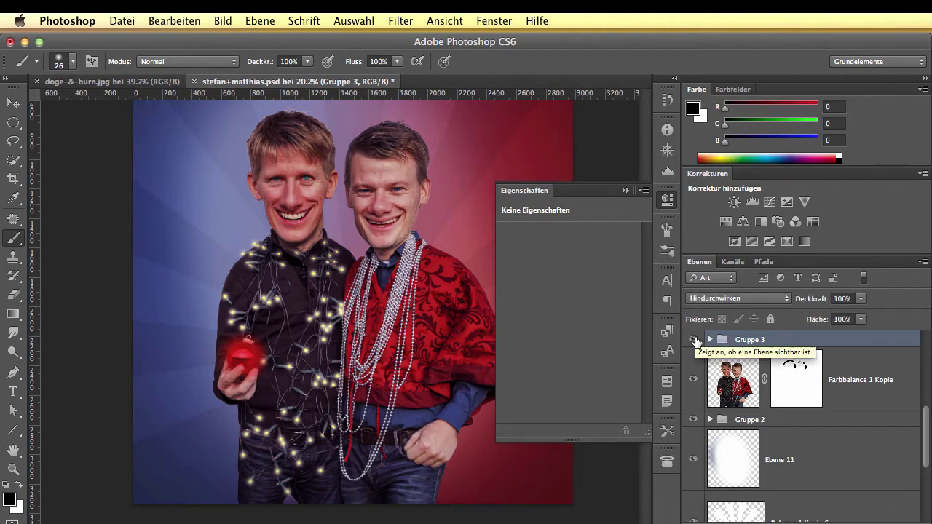
left_click(694, 340)
left_click(694, 340)
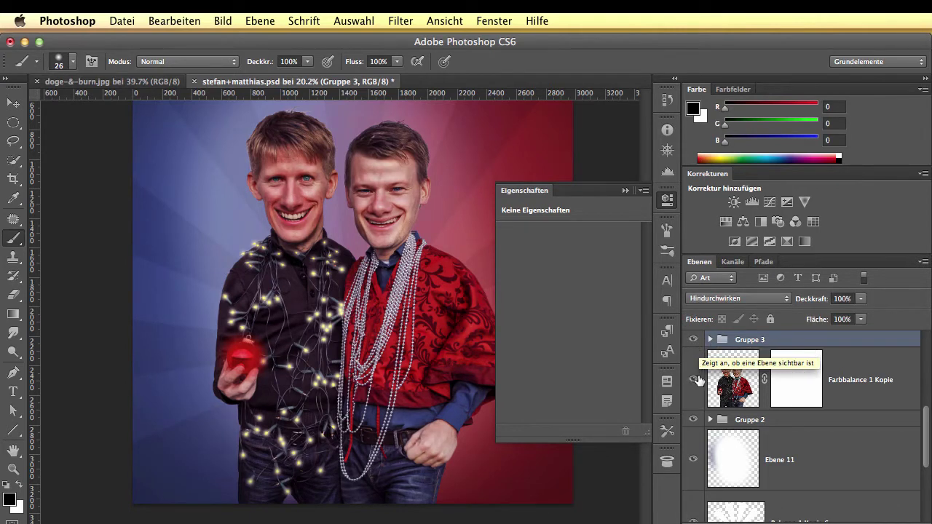
Collapse the adjustment properties and compare the whole portrait with the Levels group off and on.
left_click(667, 199)
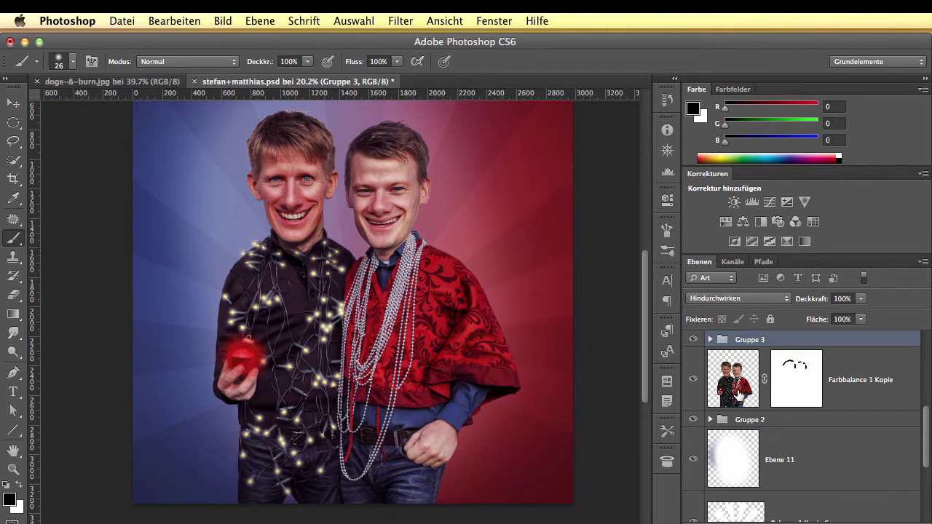
left_click(694, 340)
left_click(694, 340)
left_click(694, 340)
left_click(694, 341)
left_click(694, 340)
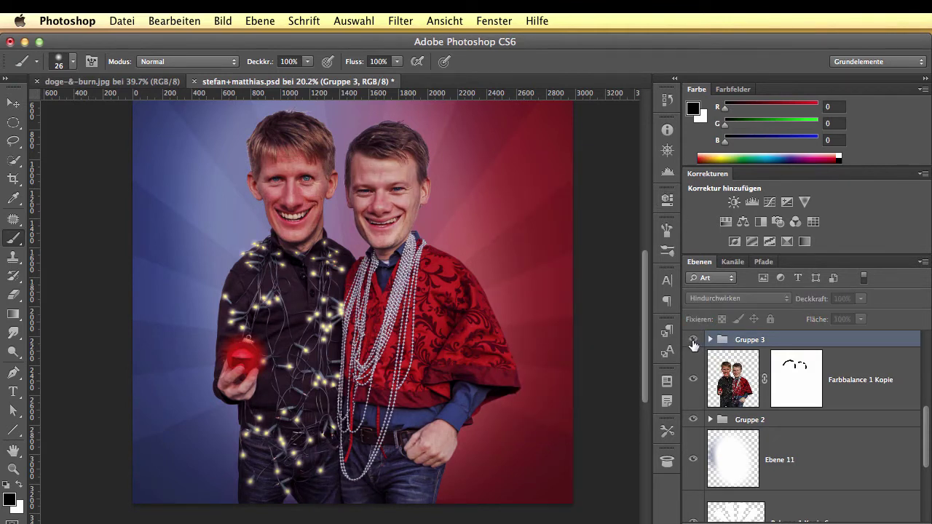
left_click(694, 341)
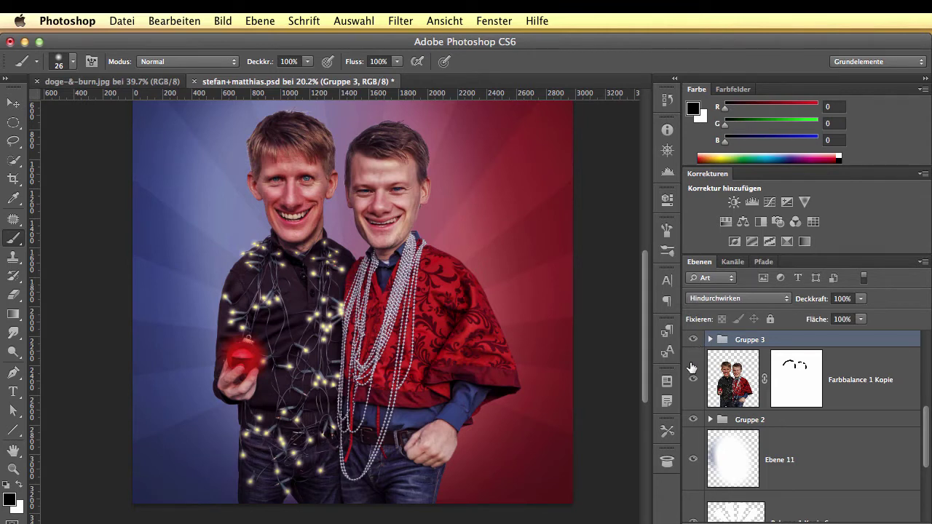
Create a new layer above Farbbalance 1 Kopie in Weiches Licht mode, filled with neutral 50% gray.
left_click(833, 396)
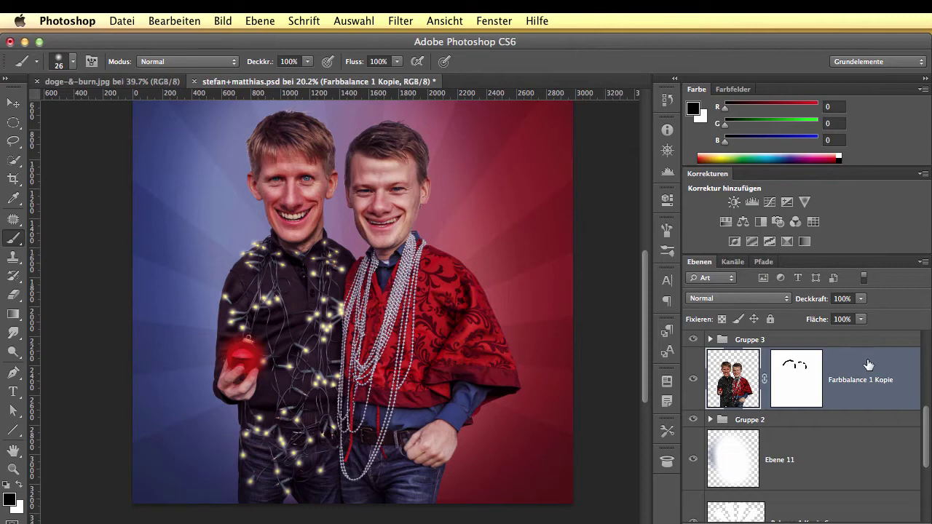
left_click(260, 21)
mouse_move(363, 39)
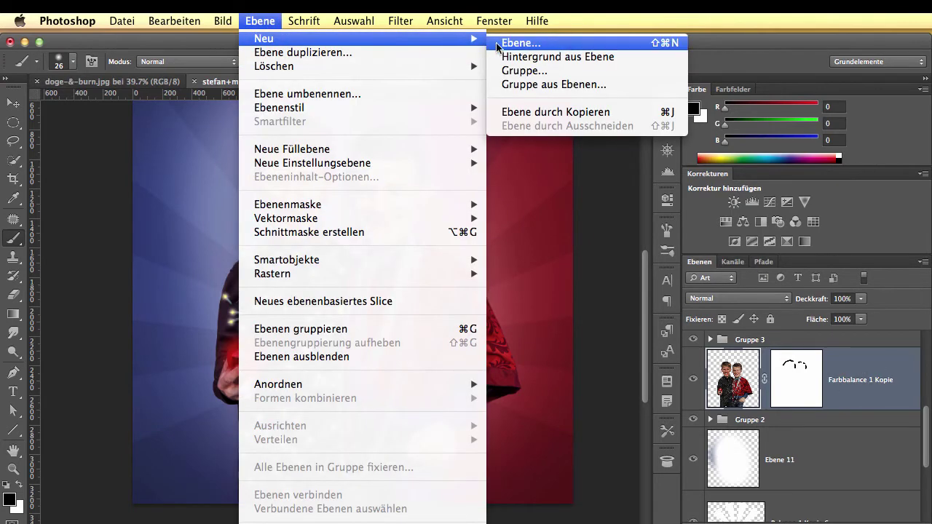
left_click(537, 44)
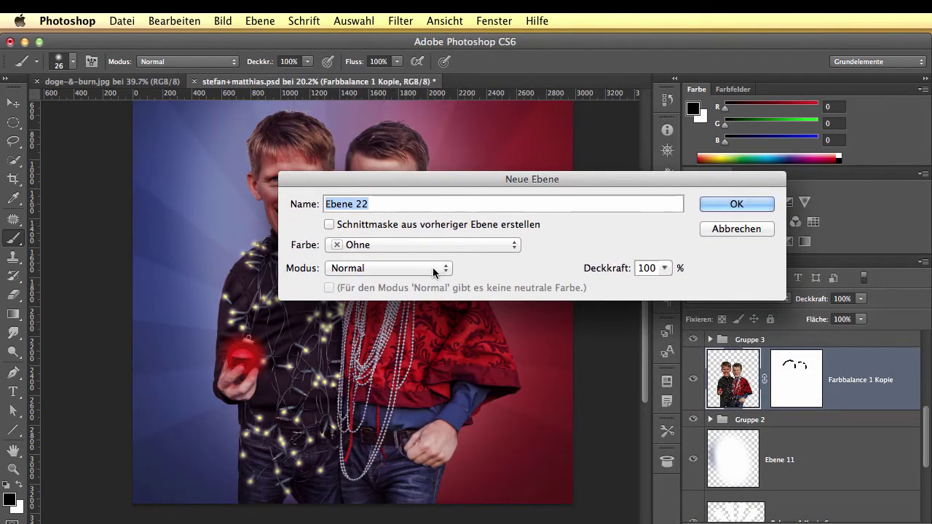
left_click(437, 270)
left_click(412, 465)
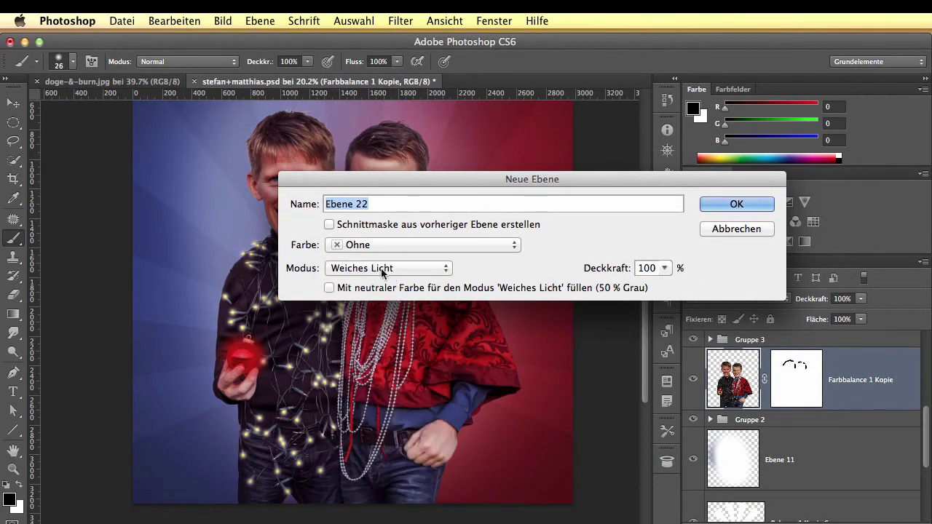
left_click(329, 287)
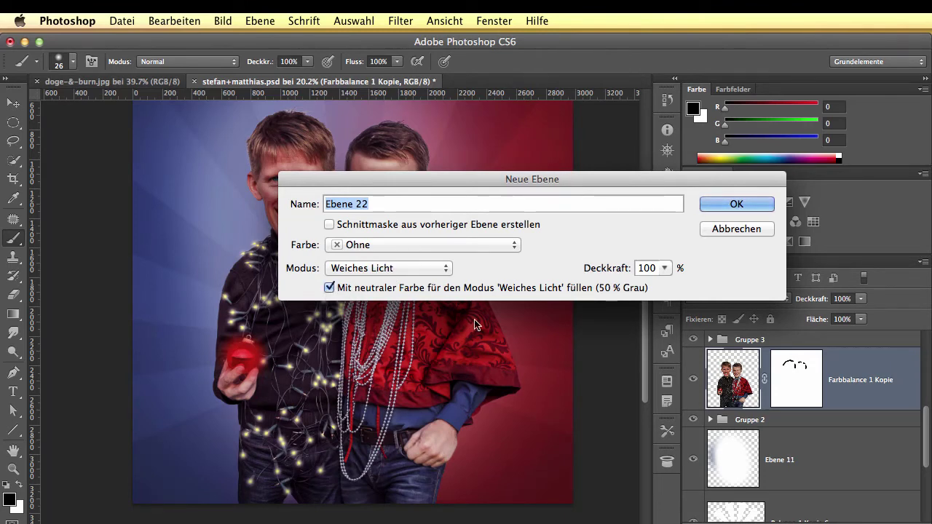
left_click(738, 204)
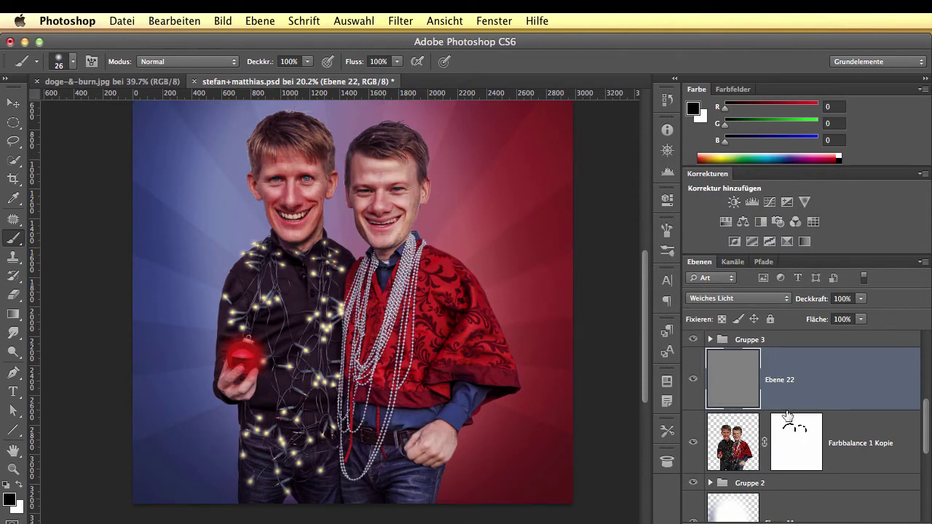
Clip the gray layer to the portrait layer below and hide the Levels group Gruppe 3.
left_click_drag(793, 370, 781, 405)
left_click(781, 406, "alt")
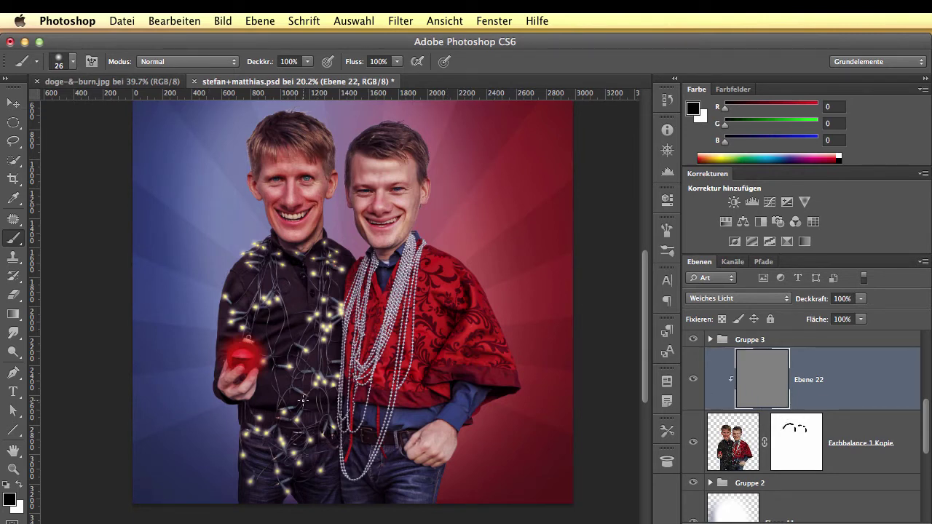
left_click(694, 340)
left_click(693, 340)
left_click(692, 339)
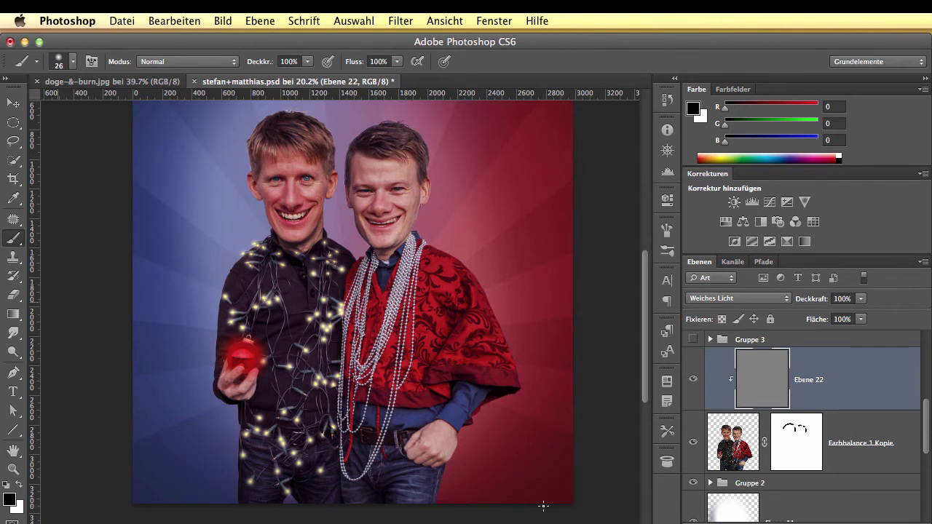
Choose the Dodge tool with the Mitteltöne range and 11% exposure, ready for retouching the two faces.
left_click(14, 352)
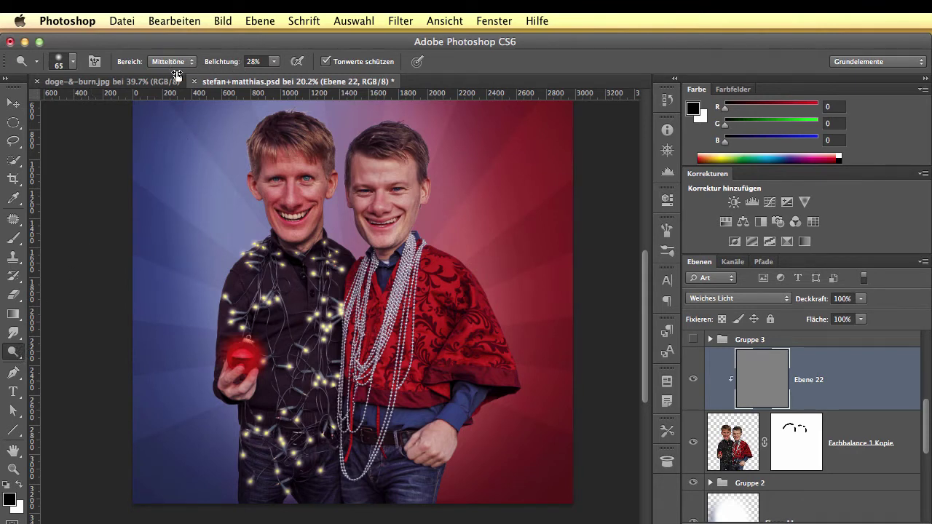
left_click(173, 64)
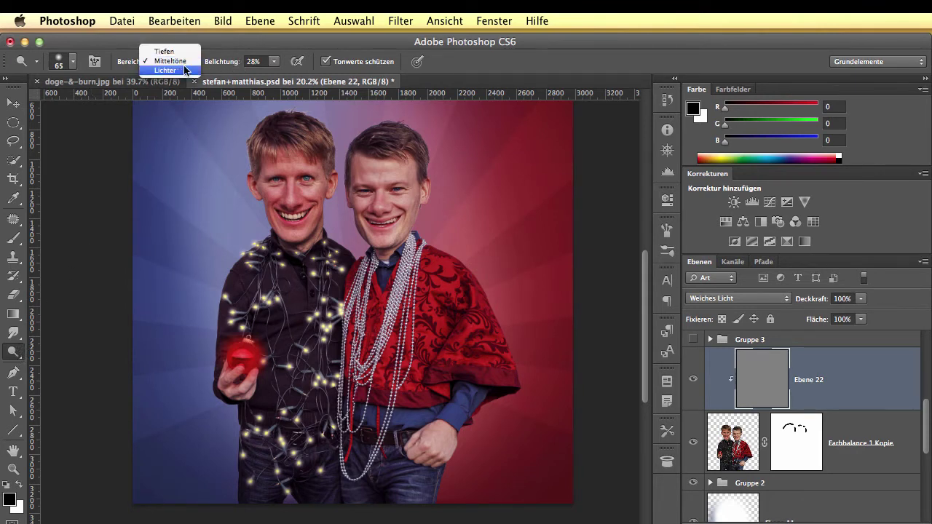
left_click(207, 67)
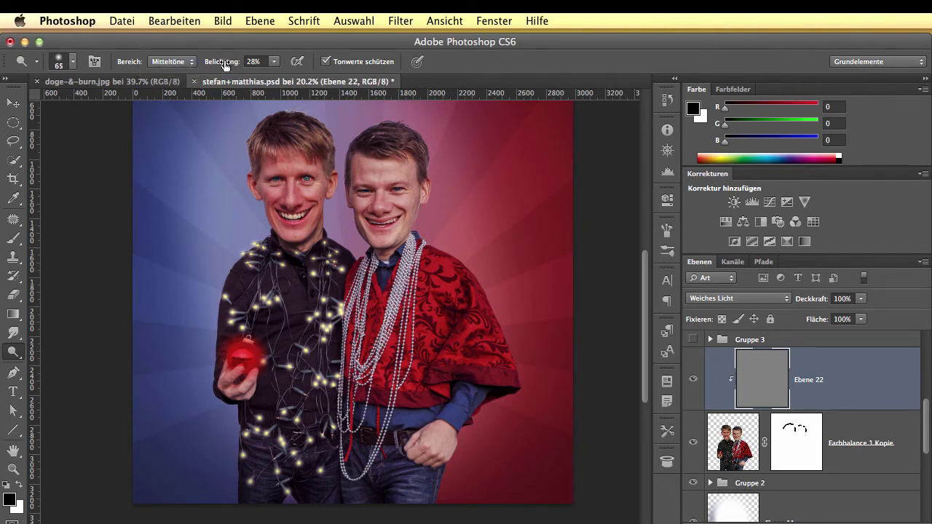
mouse_move(226, 64)
left_mouse_down()
mouse_move(213, 65)
mouse_move(227, 69)
left_mouse_up()
scroll(372, 252, "up", 5)
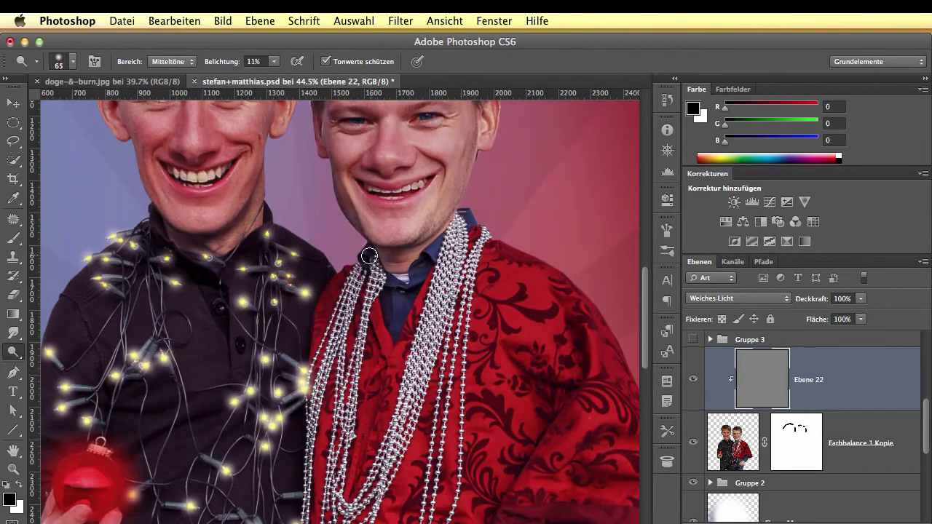
left_click_drag(358, 240, 434, 370)
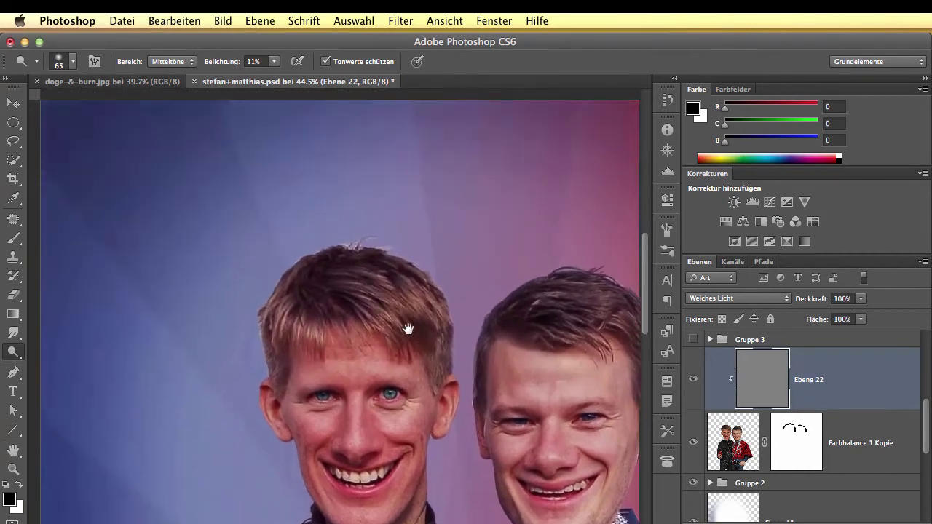
left_click_drag(408, 328, 376, 201)
left_click_drag(403, 268, 391, 256)
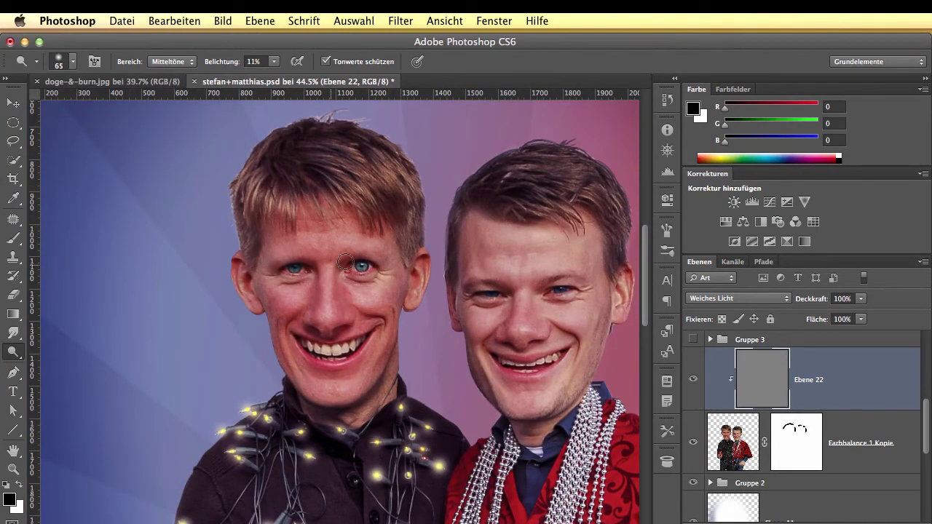
left_click(19, 354)
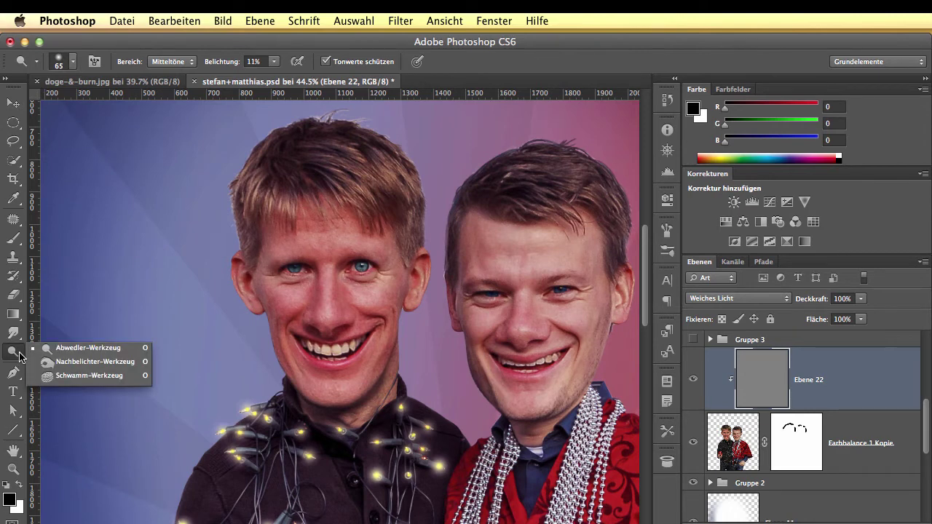
left_click(81, 350)
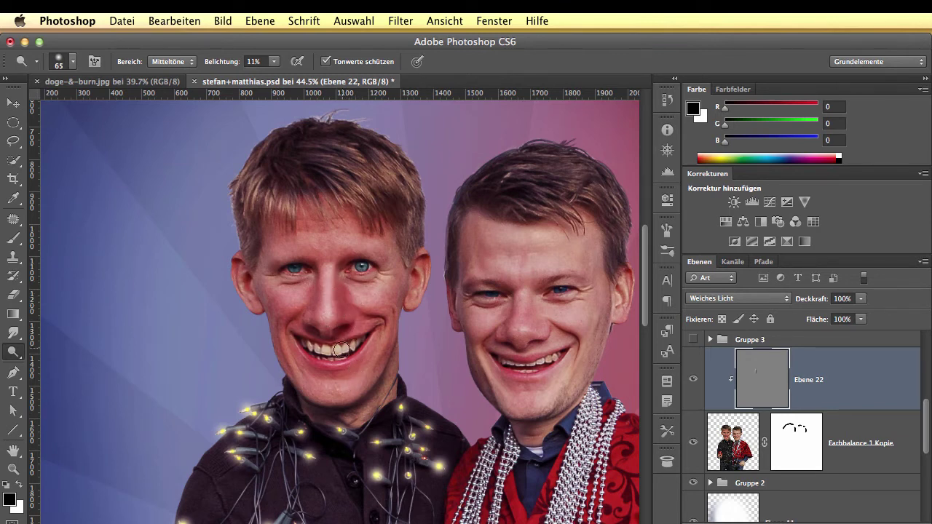
Undo the trial dodge strokes on the left man's face.
key("alt+super+z")
key("alt+super+z")
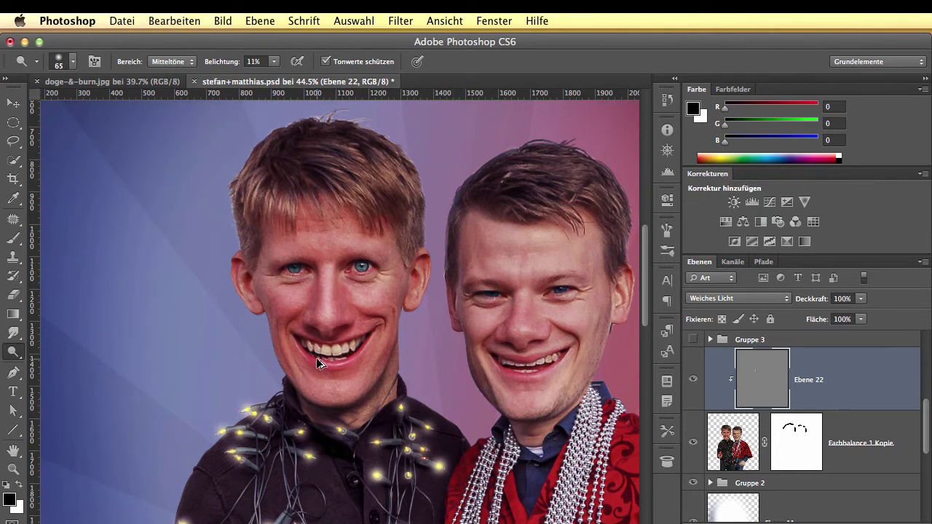
key("super+alt+z")
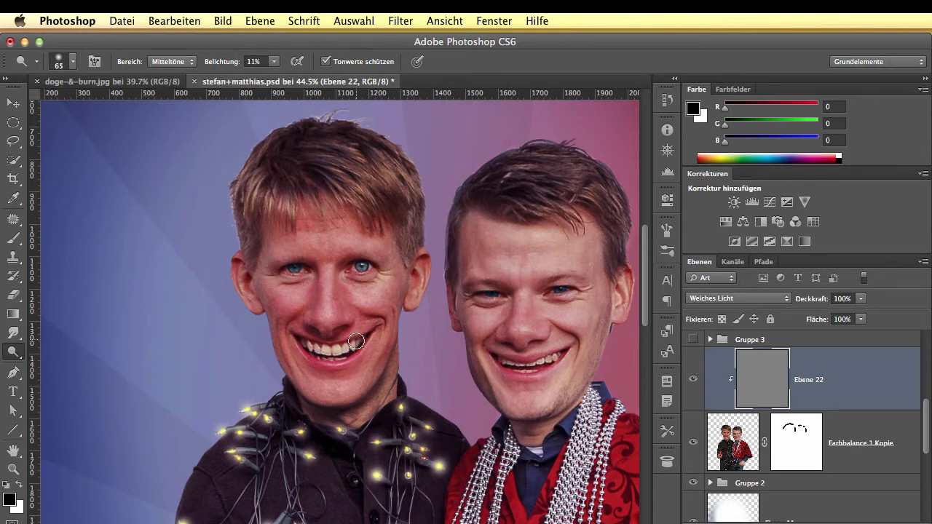
Lighten the left man's cheeks beside the mouth and nose with the Dodge tool at 13% exposure.
left_click_drag(224, 64, 232, 61)
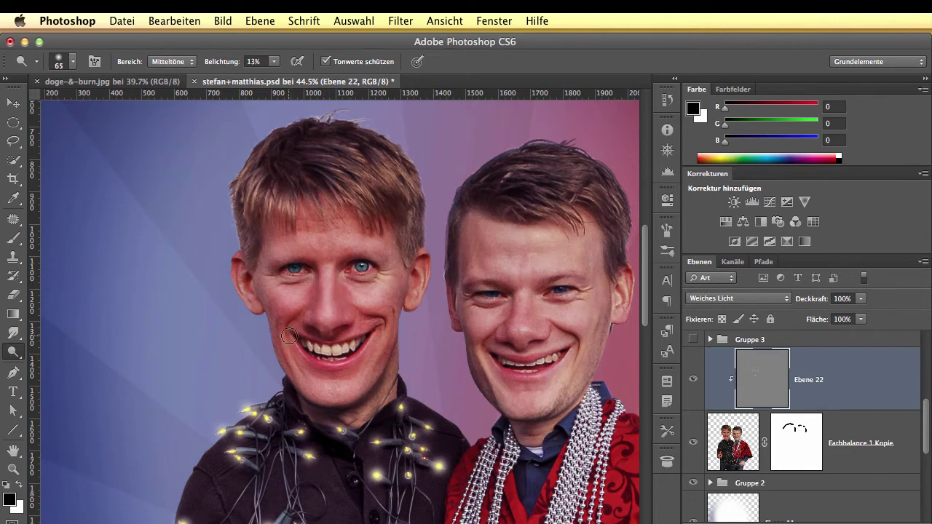
left_click_drag(288, 336, 277, 343)
left_click_drag(372, 309, 379, 310)
Lighten the right man's forehead, brow area and jawline with dodge strokes using a slightly smaller brush.
left_click_drag(509, 237, 527, 237)
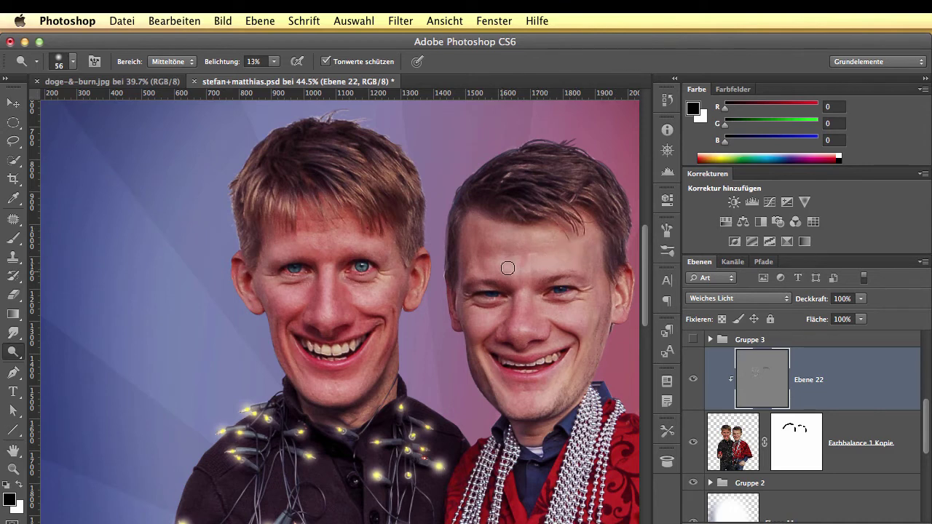
left_click_drag(505, 280, 499, 286)
mouse_move(594, 342)
left_mouse_down()
mouse_move(608, 312)
mouse_move(572, 392)
mouse_move(535, 401)
left_mouse_up()
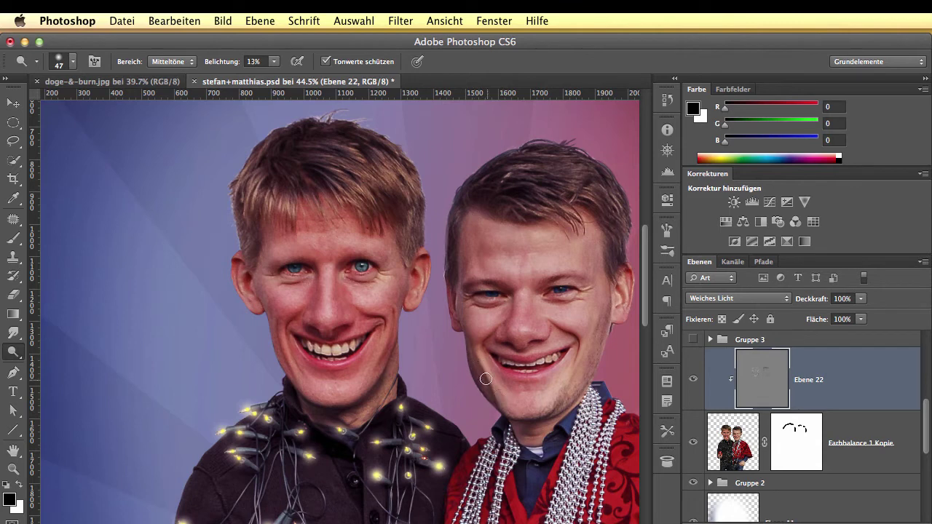
Lighten the left man's lower lip and the corner of his mouth with smaller dodge strokes.
left_click_drag(348, 364, 343, 364)
scroll(354, 361, "up", 5)
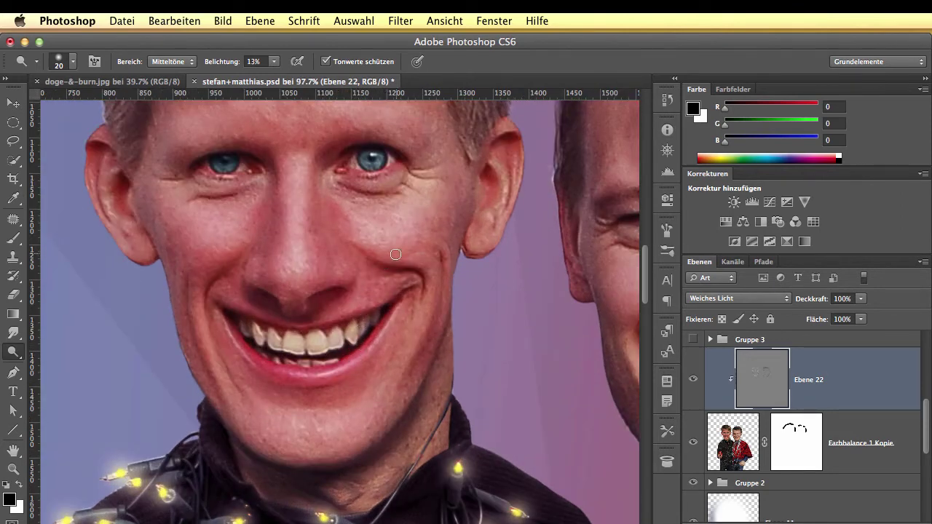
left_click_drag(369, 357, 396, 320)
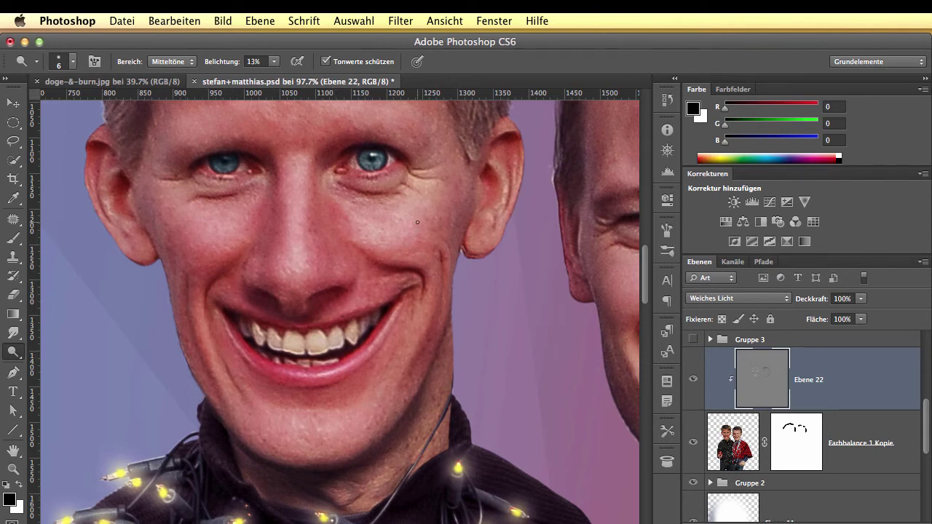
Raise the dodge exposure to 16% and lighten the skin under and beside the left man's eyes.
left_click_drag(224, 67, 228, 66)
right_click(209, 196)
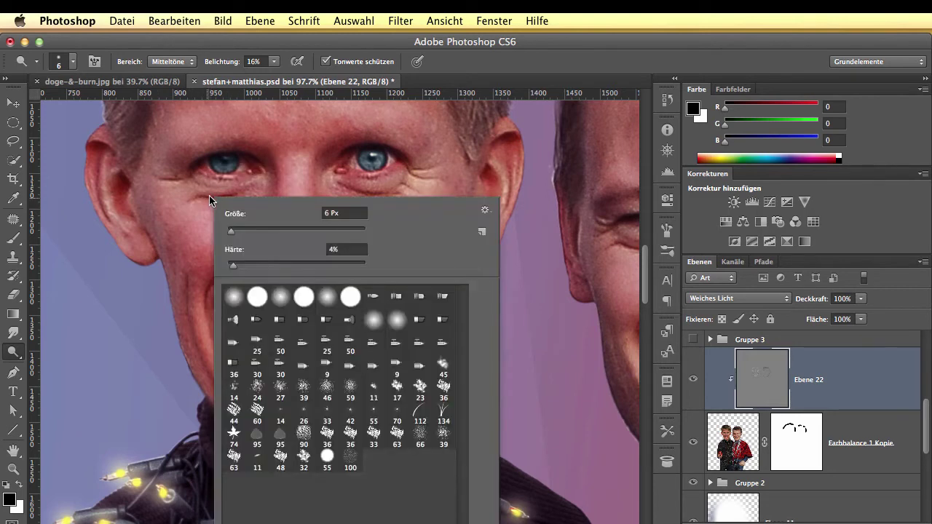
key("Escape")
left_click_drag(211, 196, 219, 195)
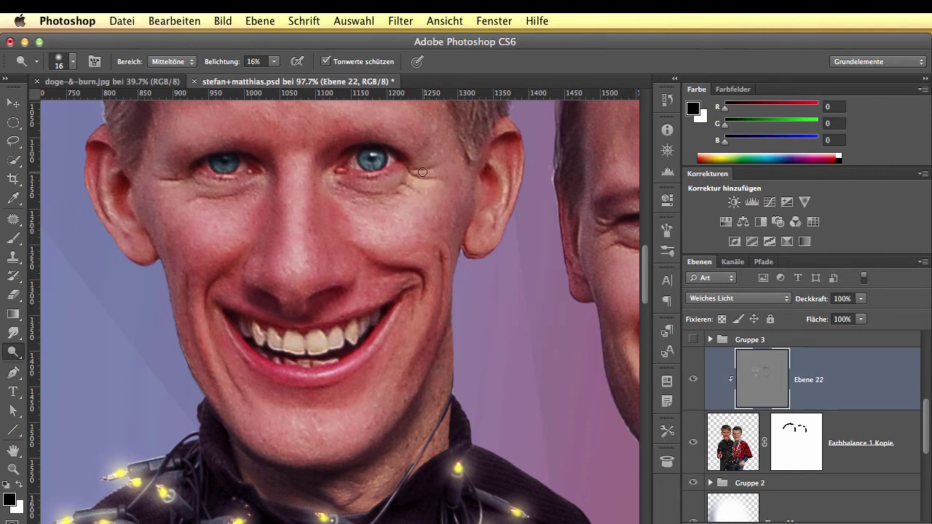
left_click_drag(425, 172, 420, 171)
Brighten both irises of the left man with short dodge strokes.
left_click_drag(220, 163, 241, 161)
mouse_move(367, 164)
left_mouse_down()
mouse_move(364, 155)
mouse_move(382, 155)
left_mouse_up()
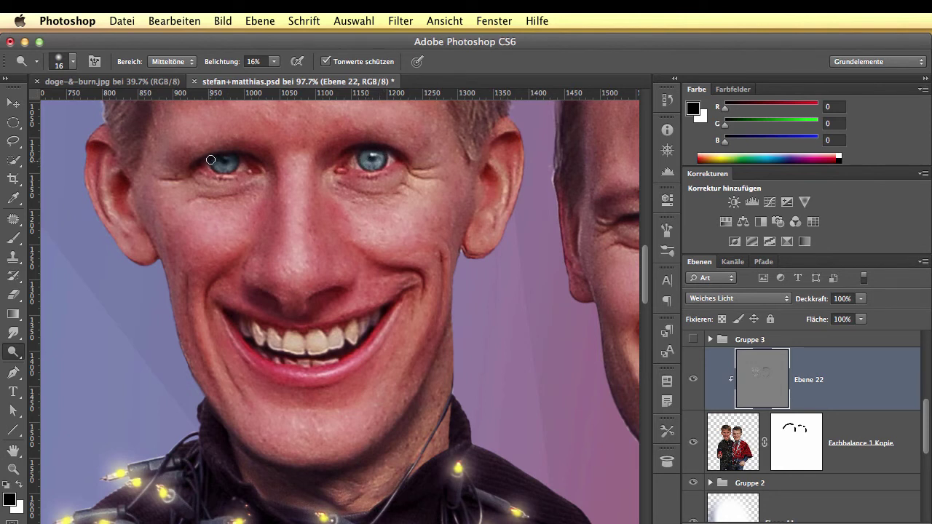
left_click_drag(238, 166, 233, 165)
Compare the left man's face with the gray dodge layer repeatedly hidden and shown.
left_click(693, 381)
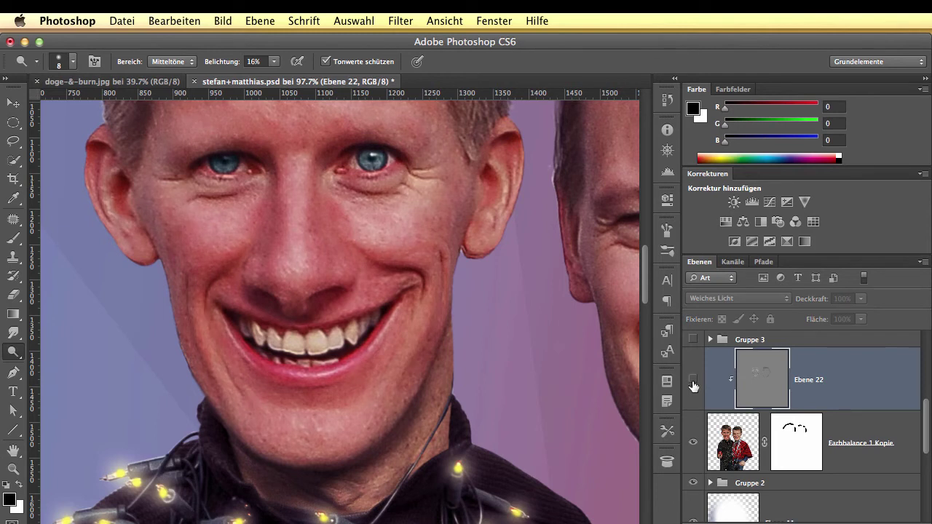
left_click(693, 381)
left_click(693, 381)
left_click(693, 380)
left_click(693, 380)
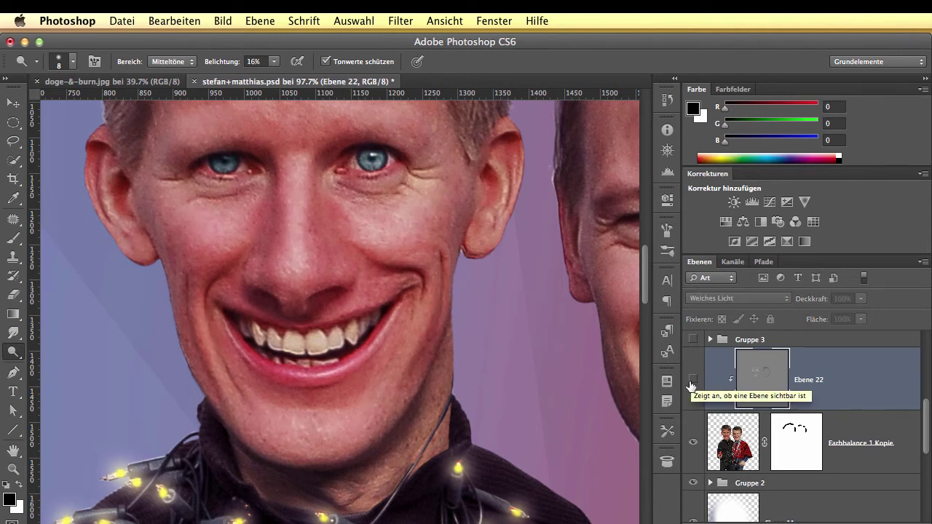
Show the gray dodge layer again and lighten the jeans folds below the right man's fist with a 25 px dodge brush.
left_click(693, 381)
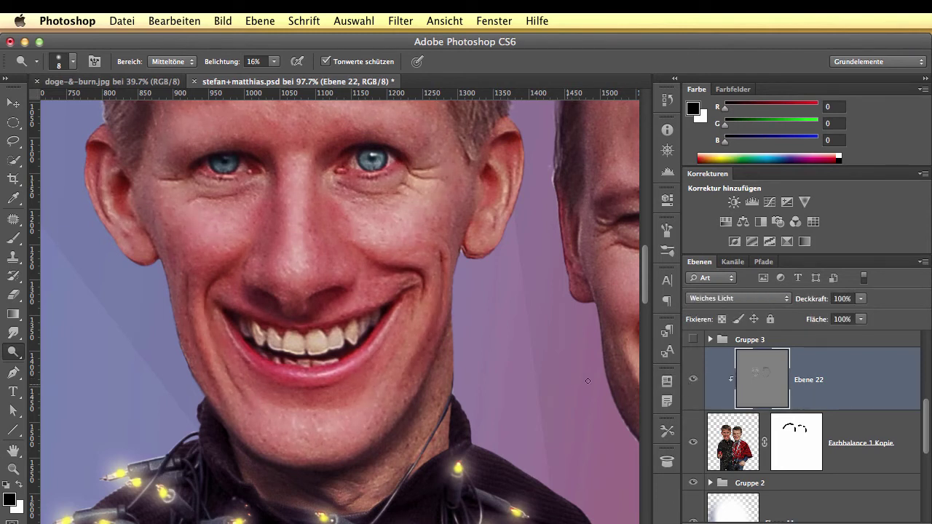
scroll(353, 402, "up", 5)
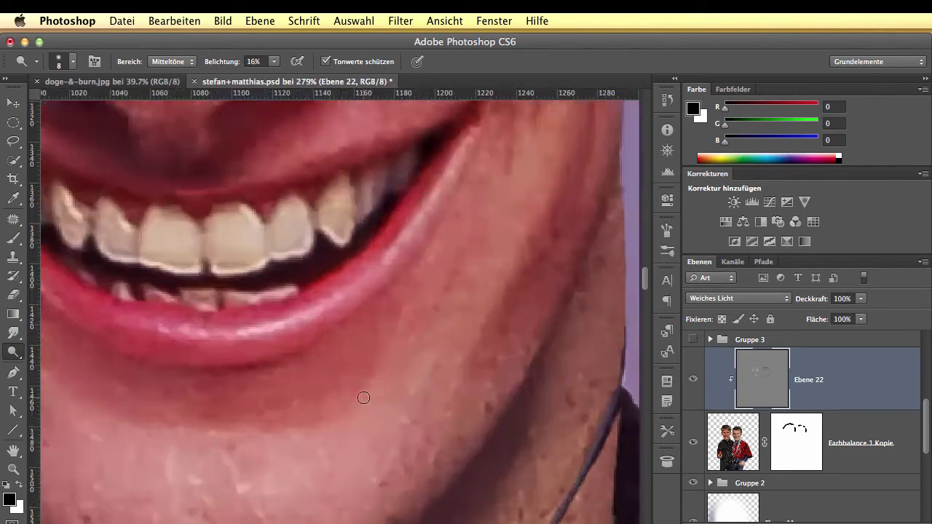
scroll(364, 398, "down", 6)
scroll(366, 398, "down", 5)
scroll(424, 403, "down", 10)
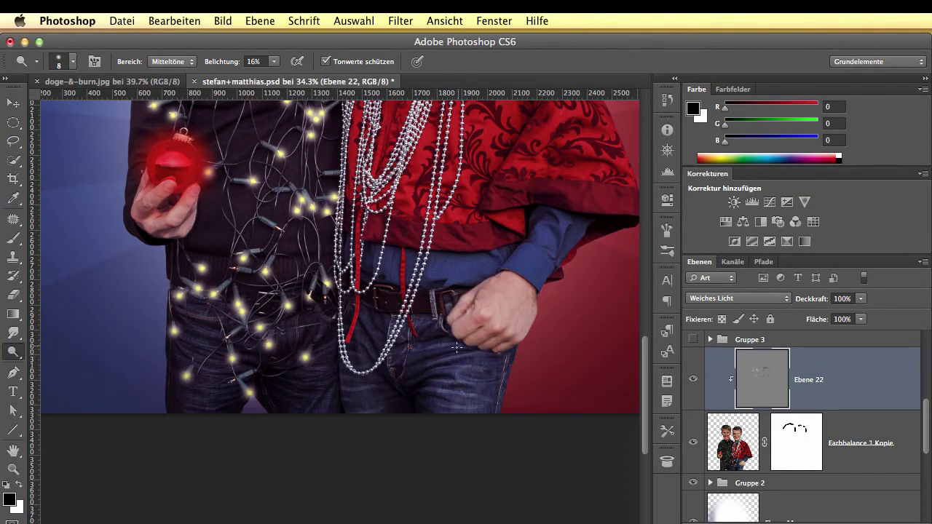
left_click_drag(446, 361, 452, 362)
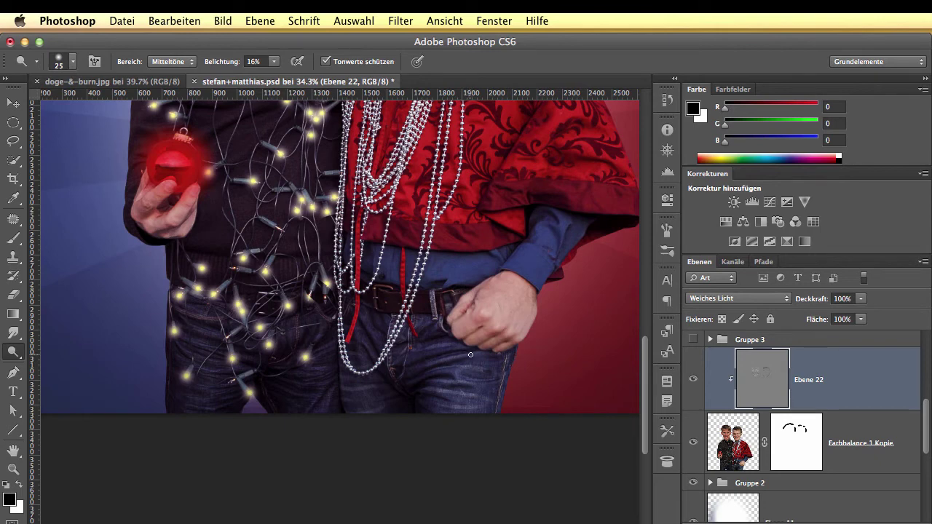
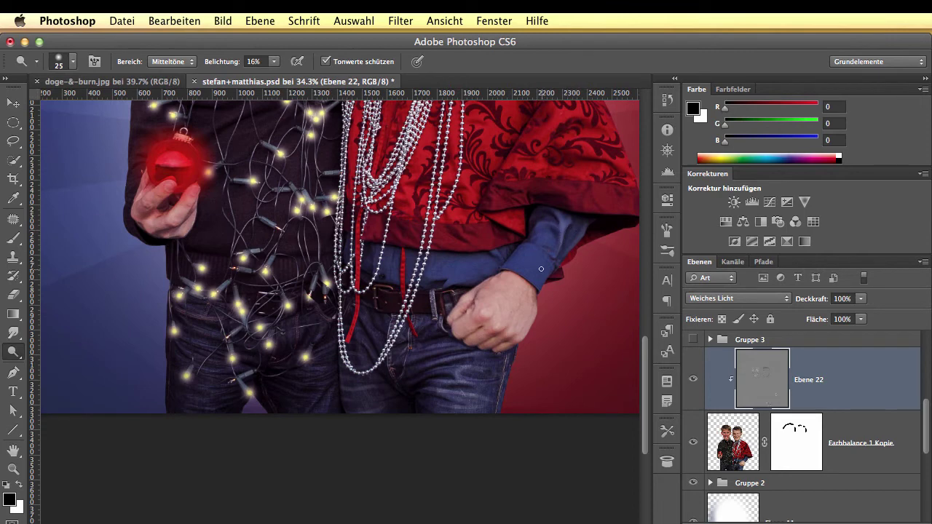
Lighten the folds of the right man's blue shirt sleeve and shirt front with a 43 px dodge brush.
mouse_move(523, 256)
left_mouse_down("ctrl+alt")
mouse_move(508, 299)
mouse_move(549, 233)
mouse_move(503, 306)
mouse_move(540, 270)
mouse_move(524, 252)
mouse_move(534, 230)
mouse_move(501, 289)
mouse_move(550, 267)
mouse_move(557, 250)
mouse_move(519, 313)
mouse_move(552, 247)
mouse_move(523, 300)
mouse_move(550, 246)
mouse_move(526, 278)
mouse_move(527, 292)
mouse_move(552, 249)
mouse_move(504, 330)
mouse_move(557, 217)
mouse_move(501, 325)
mouse_move(526, 255)
mouse_move(572, 231)
left_mouse_up("ctrl+alt")
left_click_drag(486, 268, 469, 268)
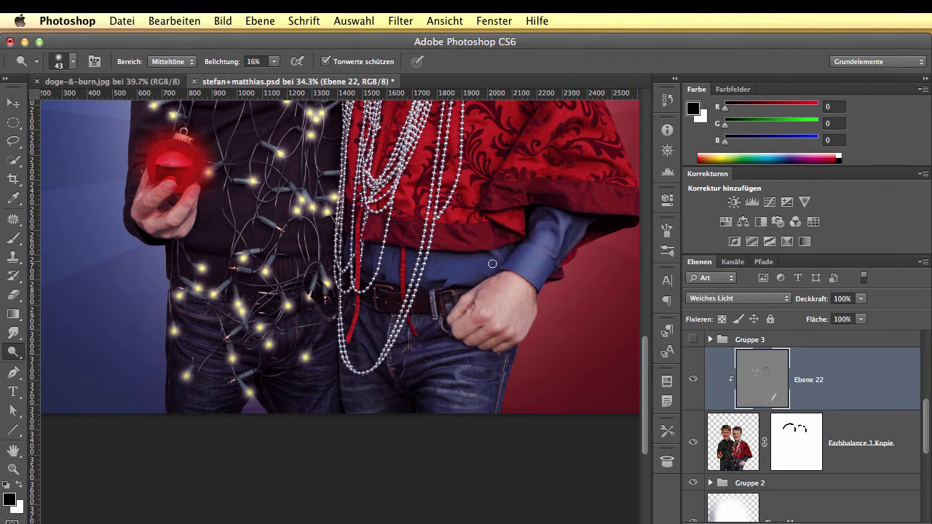
mouse_move(489, 273)
left_mouse_down()
mouse_move(457, 284)
mouse_move(446, 285)
mouse_move(479, 270)
mouse_move(450, 282)
mouse_move(439, 277)
mouse_move(456, 271)
mouse_move(432, 277)
mouse_move(490, 262)
mouse_move(468, 283)
mouse_move(500, 270)
mouse_move(477, 281)
mouse_move(460, 271)
mouse_move(481, 267)
mouse_move(489, 240)
mouse_move(427, 280)
mouse_move(445, 267)
left_mouse_up()
left_click_drag(461, 229, 455, 229)
Lighten the folds of the red cape over the arm and along its dark hem with a 54 px dodge brush.
scroll(524, 255, "right", 5)
scroll(524, 254, "up", 3)
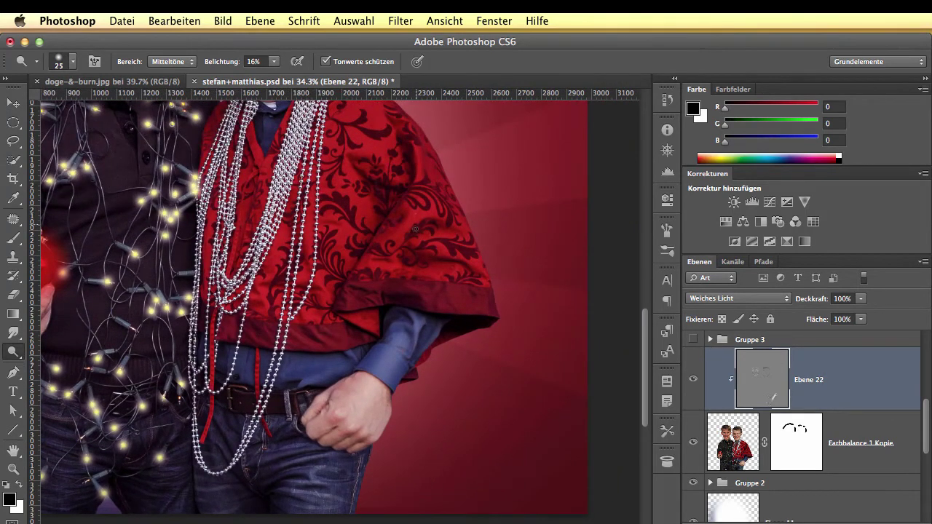
left_click_drag(403, 231, 390, 243)
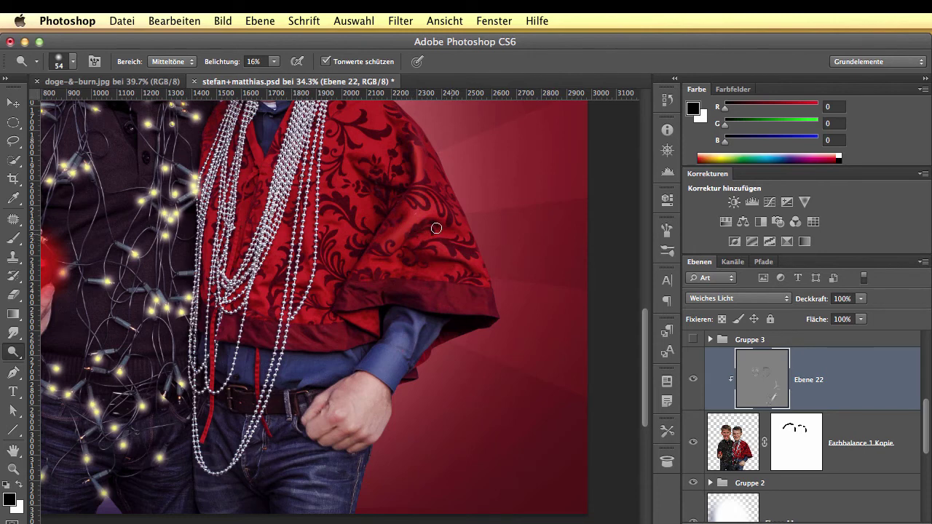
mouse_move(436, 228)
left_mouse_down()
mouse_move(408, 238)
mouse_move(430, 226)
mouse_move(429, 255)
mouse_move(467, 271)
mouse_move(392, 267)
mouse_move(451, 267)
mouse_move(410, 261)
mouse_move(364, 267)
mouse_move(435, 252)
mouse_move(385, 261)
left_mouse_up()
left_click_drag(388, 224, 396, 223)
mouse_move(350, 270)
left_mouse_down()
mouse_move(384, 211)
mouse_move(333, 309)
mouse_move(385, 203)
mouse_move(345, 263)
mouse_move(399, 205)
mouse_move(372, 265)
mouse_move(429, 193)
mouse_move(350, 297)
mouse_move(413, 206)
mouse_move(421, 154)
mouse_move(421, 196)
mouse_move(393, 165)
mouse_move(383, 135)
mouse_move(412, 211)
mouse_move(470, 292)
left_mouse_up()
Dodge the shoulder area of the cape at 124 px and its dark hem at 25 px, checking the layer hidden and shown.
key("space")
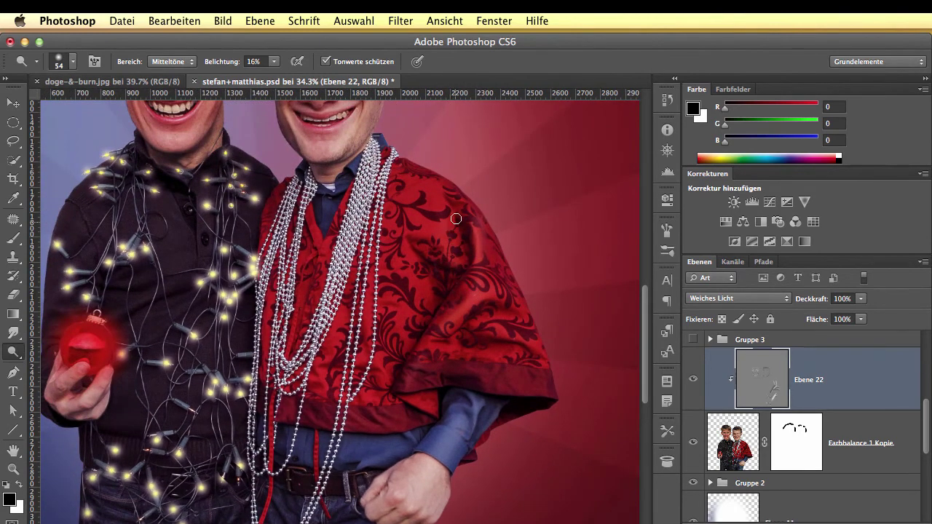
mouse_move(428, 206)
left_mouse_down()
mouse_move(404, 187)
mouse_move(456, 251)
mouse_move(409, 187)
mouse_move(453, 249)
mouse_move(412, 191)
mouse_move(447, 212)
mouse_move(434, 191)
mouse_move(468, 247)
mouse_move(434, 178)
mouse_move(467, 242)
mouse_move(433, 188)
mouse_move(456, 241)
mouse_move(400, 228)
mouse_move(447, 276)
mouse_move(398, 231)
mouse_move(460, 282)
mouse_move(468, 236)
mouse_move(438, 226)
left_mouse_up()
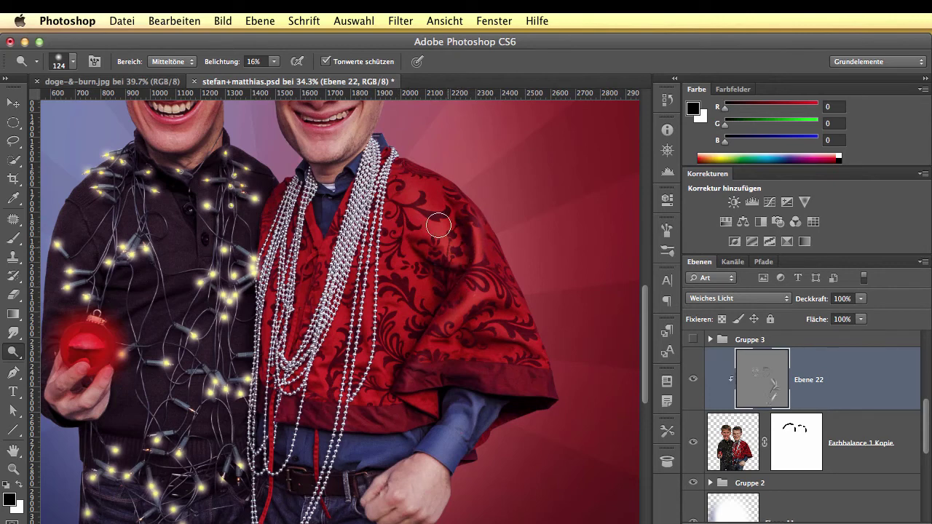
left_click(693, 379)
left_click(693, 381)
mouse_move(500, 379)
left_mouse_down()
mouse_move(489, 372)
mouse_move(508, 375)
left_mouse_up()
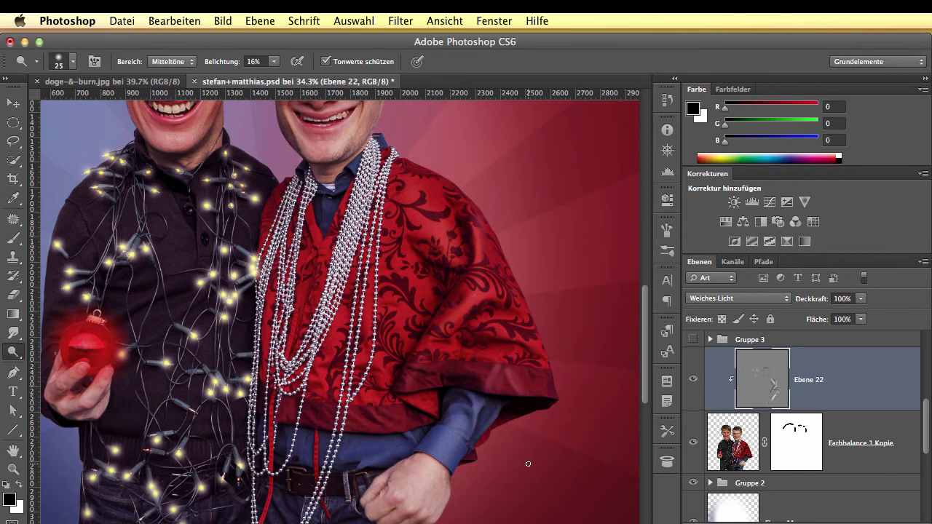
Switch to the Brush tool and set the foreground colour to neutral gray with 0% saturation and 50% brightness.
left_click(16, 238)
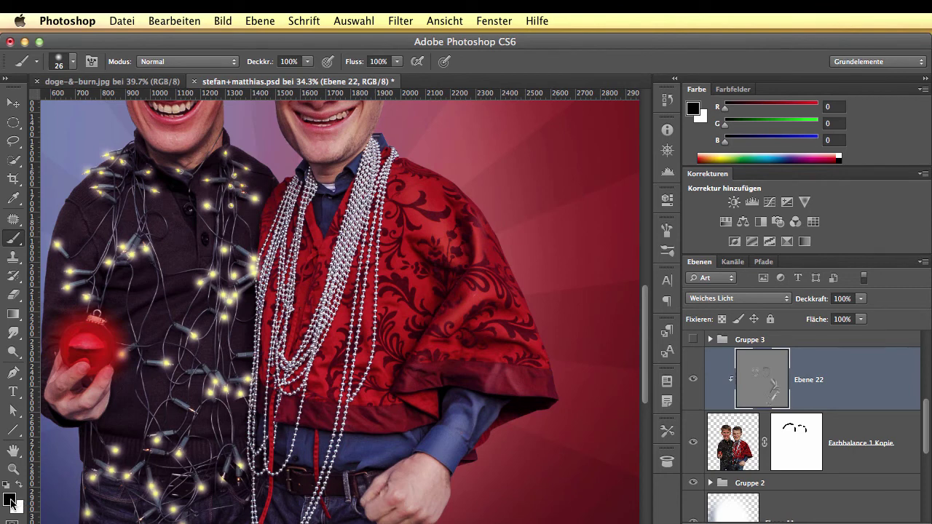
left_click(10, 498)
left_click(648, 299)
left_click_drag(647, 300, 645, 295)
left_click_drag(858, 172, 645, 177)
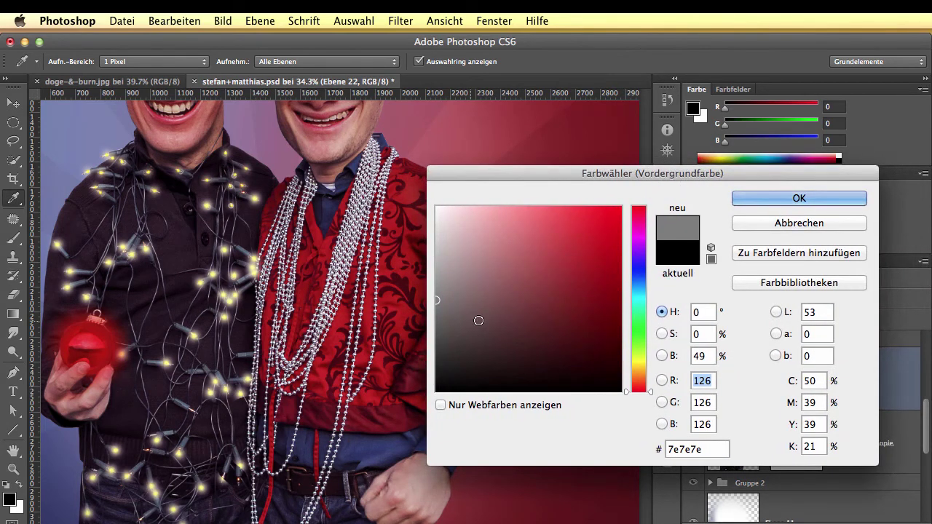
left_click(701, 356)
double_click(701, 357)
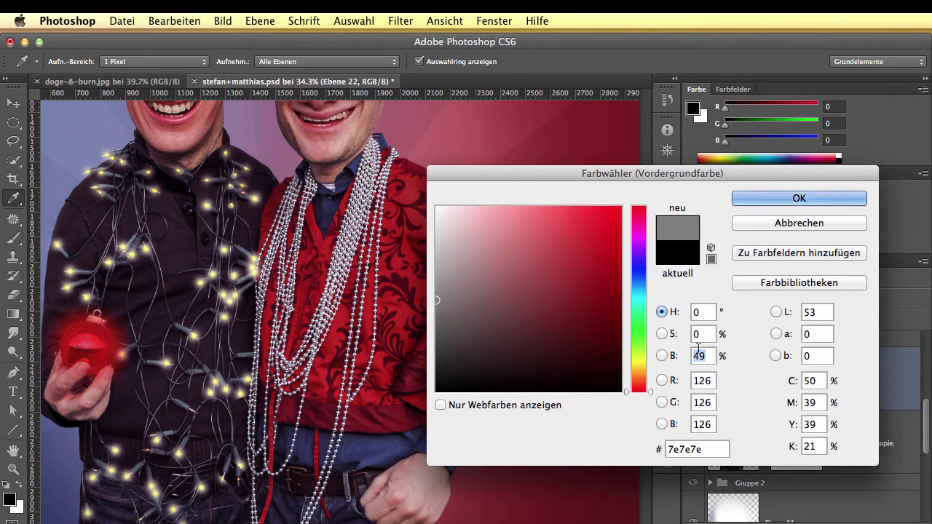
type("50")
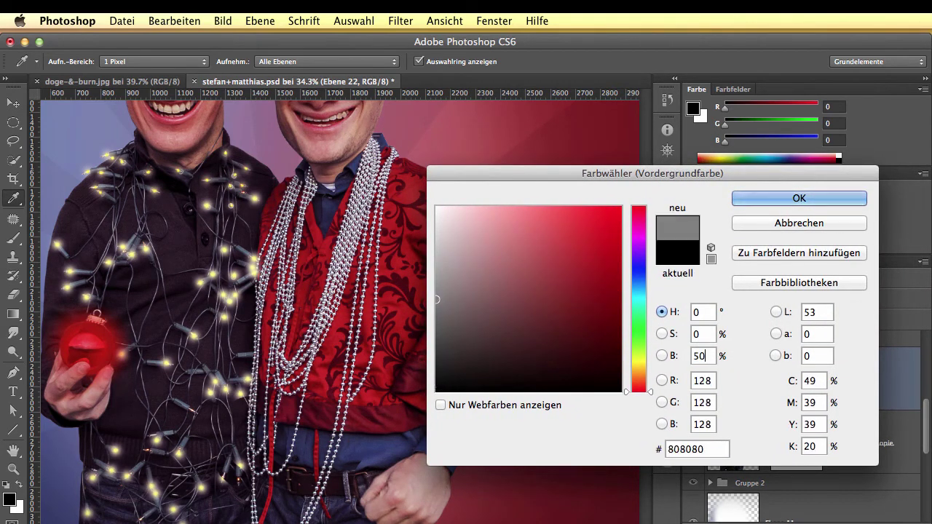
left_click(816, 196)
Paint neutral gray over the excess dodging on the cape with the brush, and reset the colours to black and white.
left_click_drag(504, 375, 514, 377)
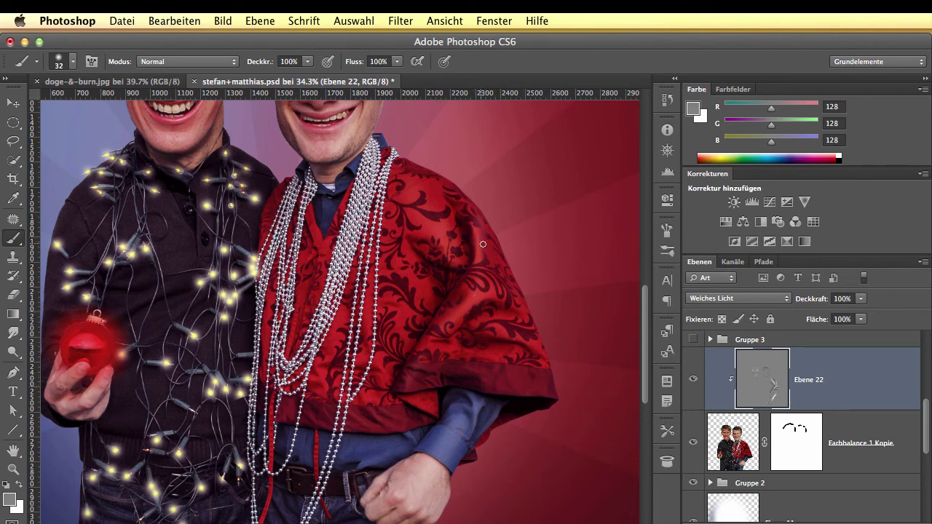
left_click_drag(487, 230, 496, 230)
left_click(7, 484)
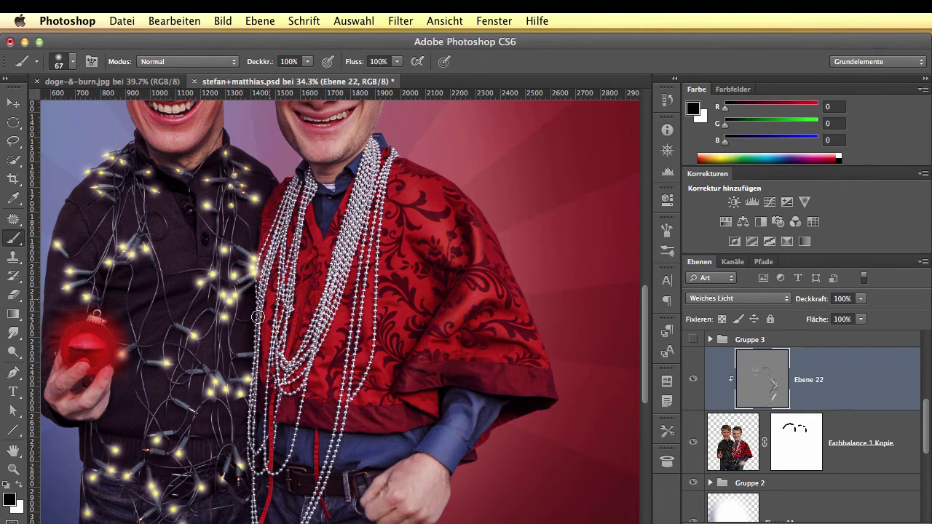
Return to the Dodge tool and lighten the folds of the left man's dark sweater with brush sizes from 49 to 130 px.
left_click(14, 352)
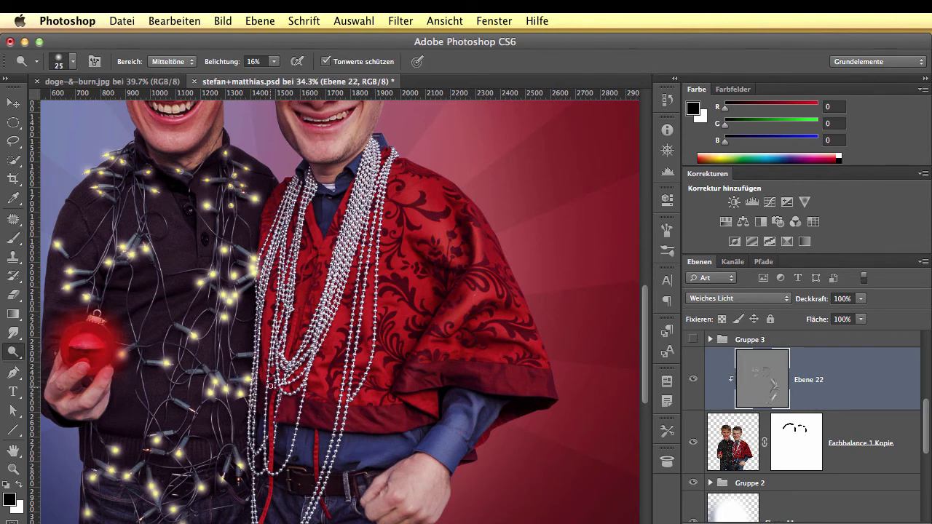
left_click_drag(156, 404, 164, 404)
left_click_drag(155, 295, 149, 293)
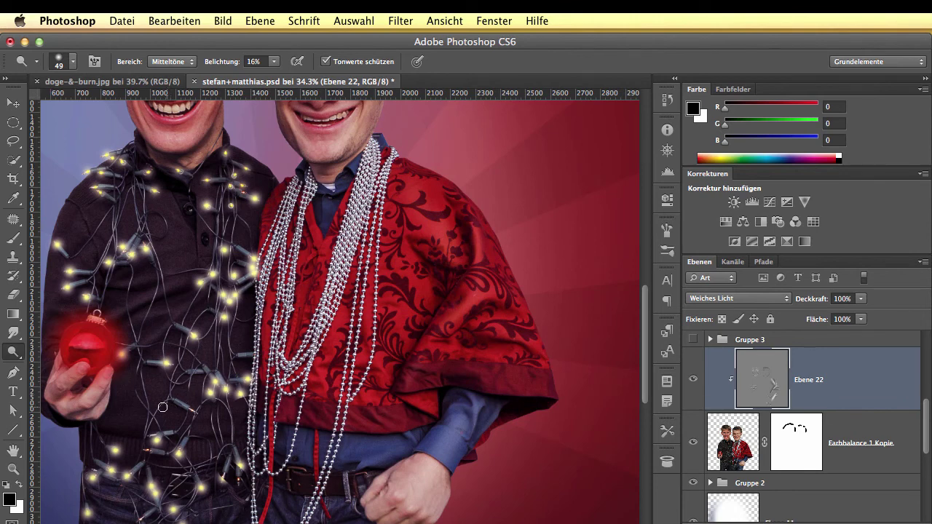
mouse_move(154, 397)
left_mouse_down()
mouse_move(165, 397)
mouse_move(190, 367)
left_mouse_up()
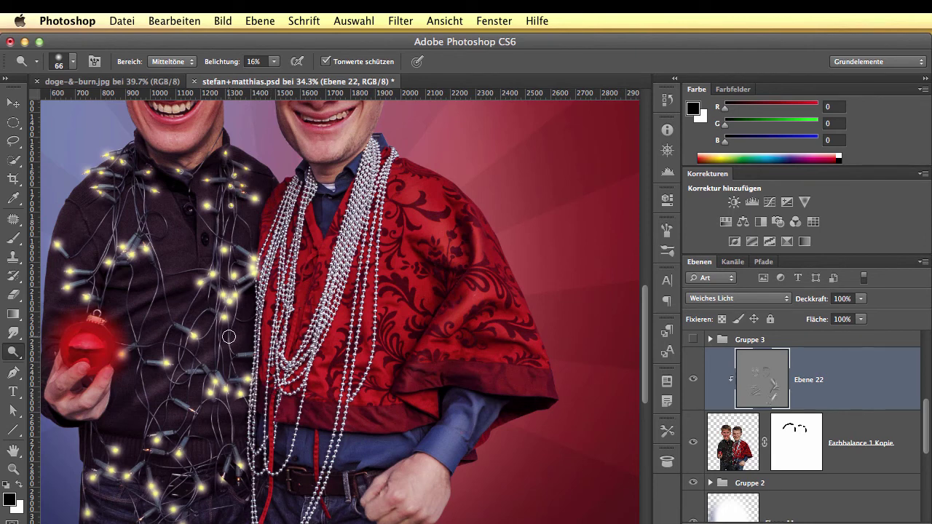
left_click_drag(227, 344, 237, 342)
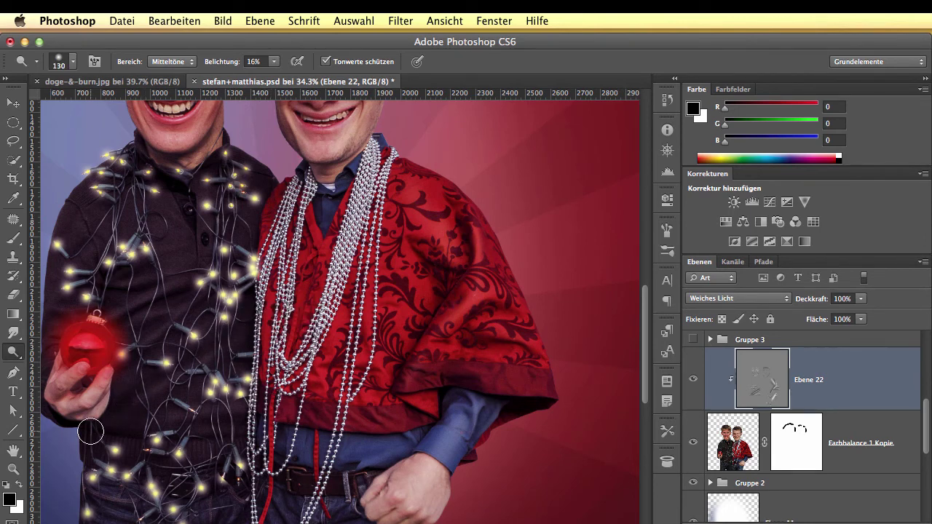
Lighten the upper part of the dark sweater and the cape beside the bead necklaces, reducing the dodge brush to 43 px.
left_click_drag(177, 248, 170, 249)
left_click_drag(184, 218, 170, 217)
left_click_drag(369, 339, 373, 344)
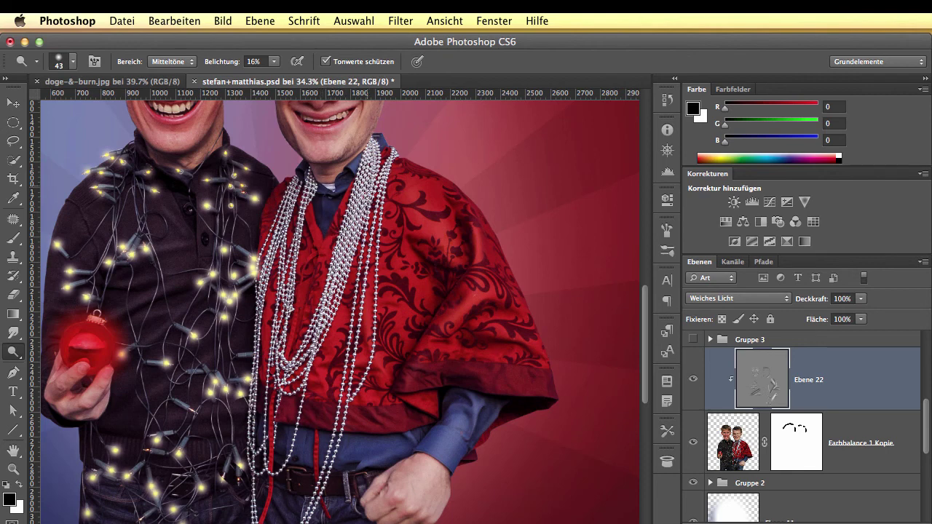
Lighten the right man's forehead and face with dodge strokes, reducing the brush from 188 px through 148 px to 78 px.
scroll(367, 188, "up", 5)
left_click_drag(378, 297, 393, 294)
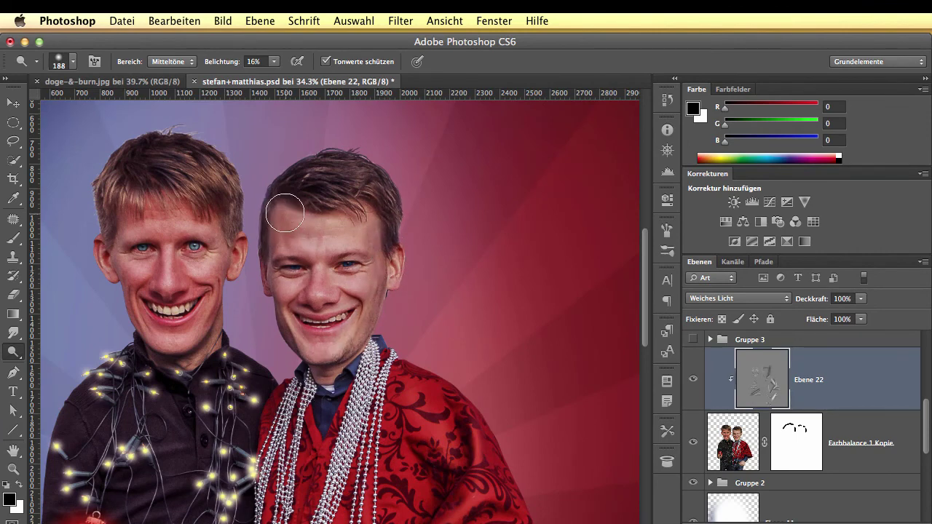
left_click_drag(322, 294, 318, 301)
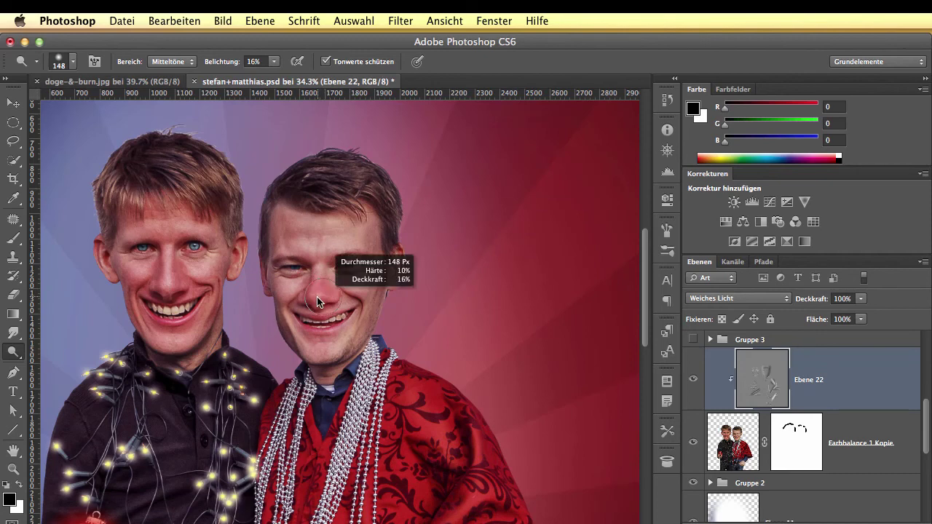
left_click_drag(321, 268, 307, 274)
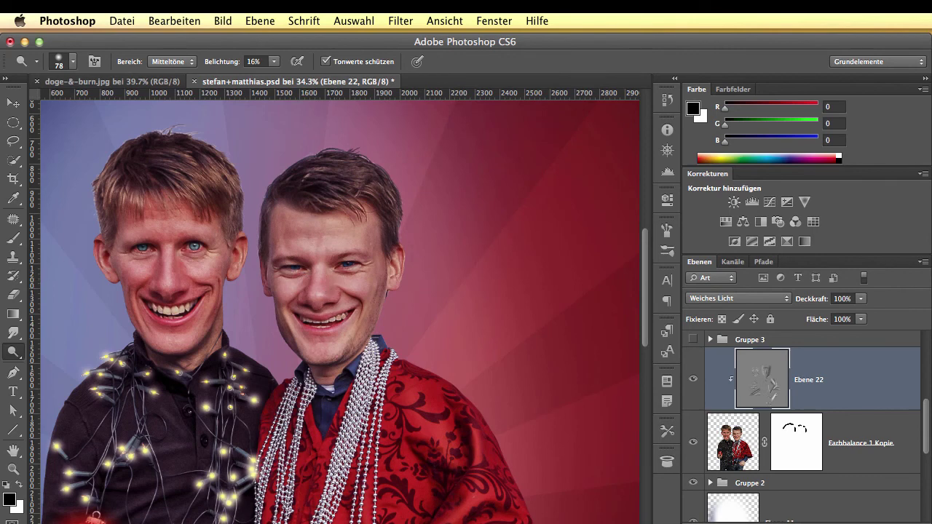
Try the blend modes Ineinanderkopieren, Negativ multiplizieren and Hartes Licht on the gray dodge layer, and return it to Weiches Licht.
left_click(737, 304)
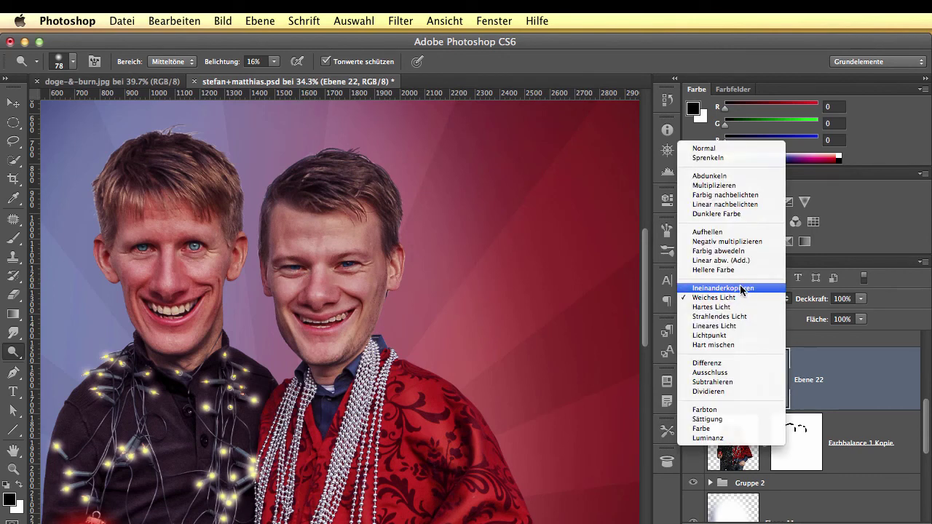
left_click(740, 288)
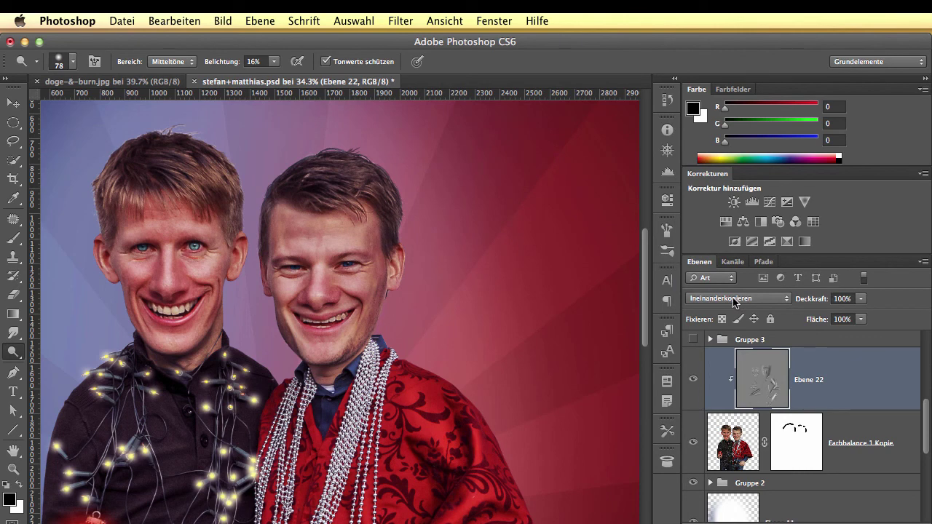
left_click(733, 303)
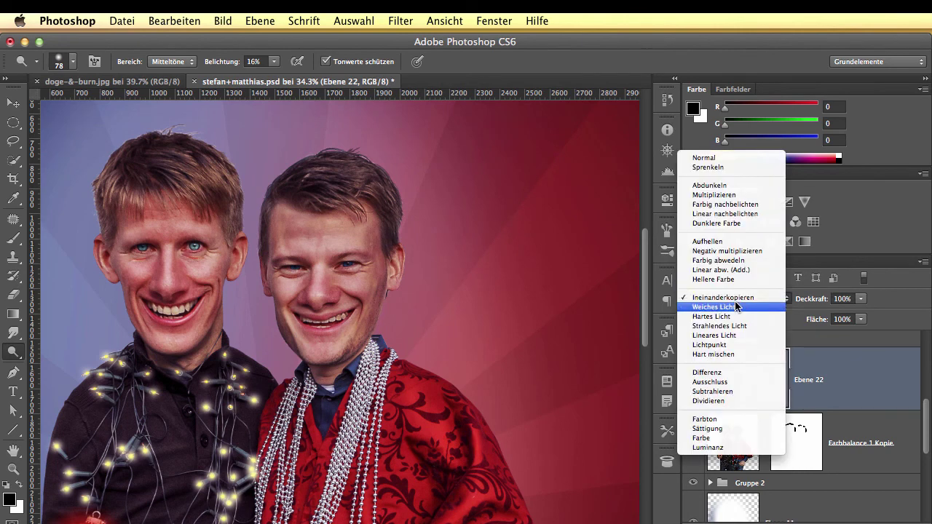
left_click(744, 250)
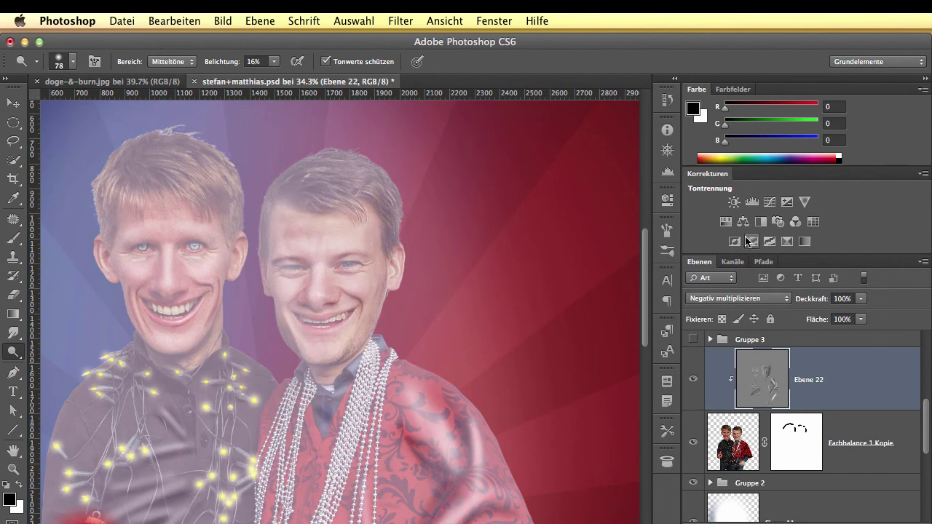
left_click(733, 299)
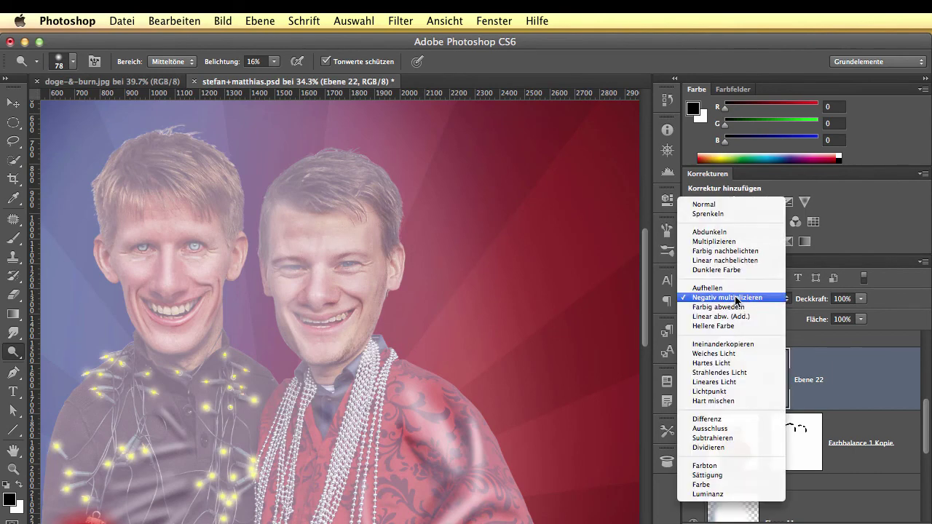
left_click(725, 363)
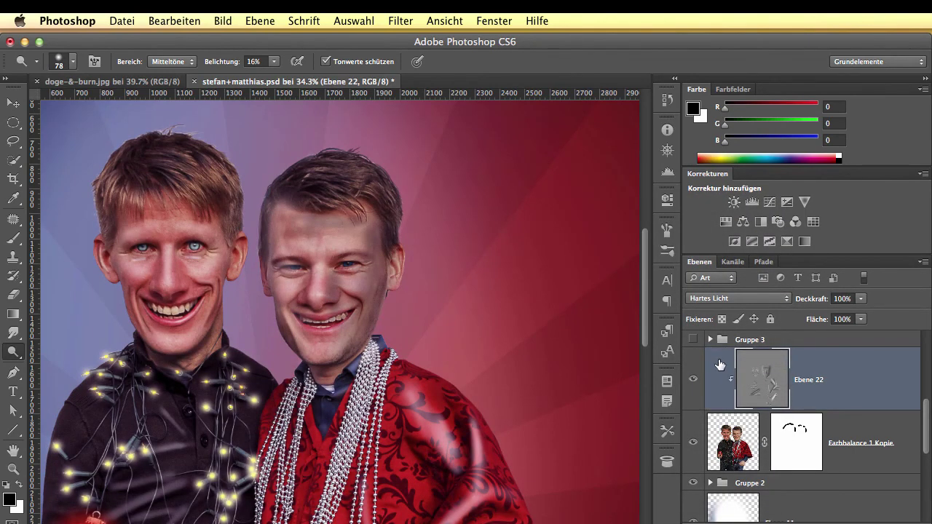
left_click(744, 299)
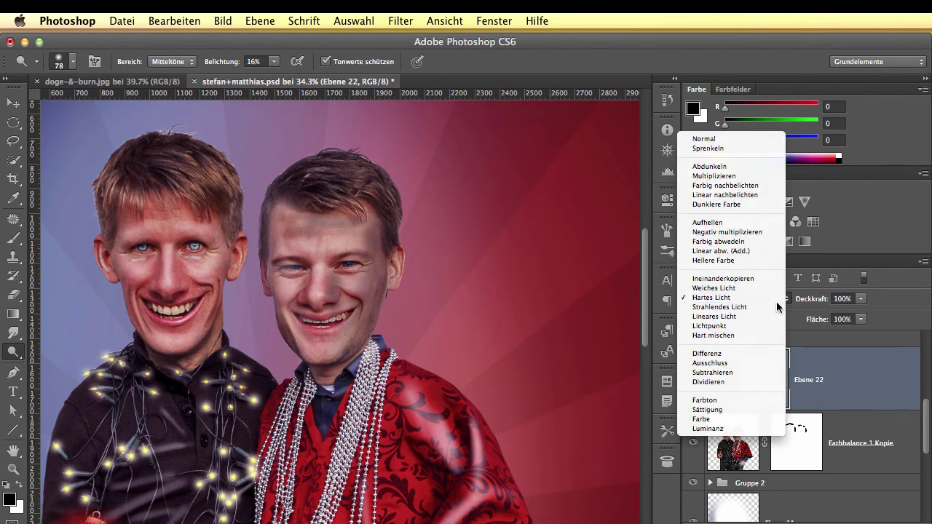
left_click(821, 305)
left_click_drag(815, 303, 806, 300)
left_click(741, 298)
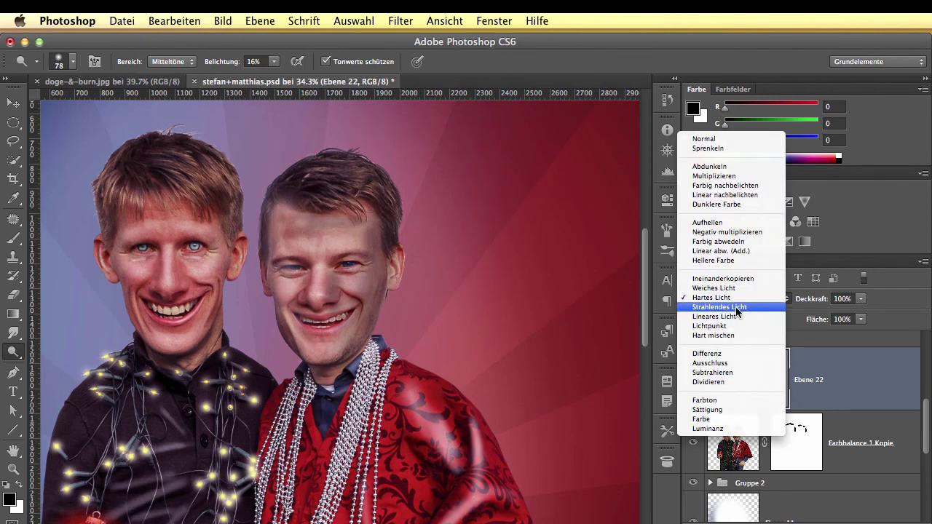
left_click(736, 287)
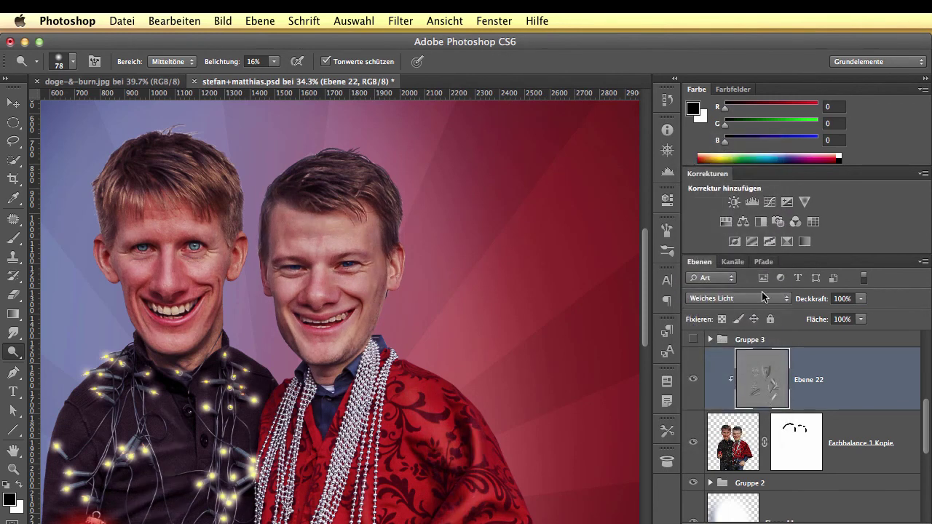
Compare the image with the gray dodge layer hidden and shown, and duplicate that layer.
left_click(693, 380)
left_click(694, 380)
key("super+j")
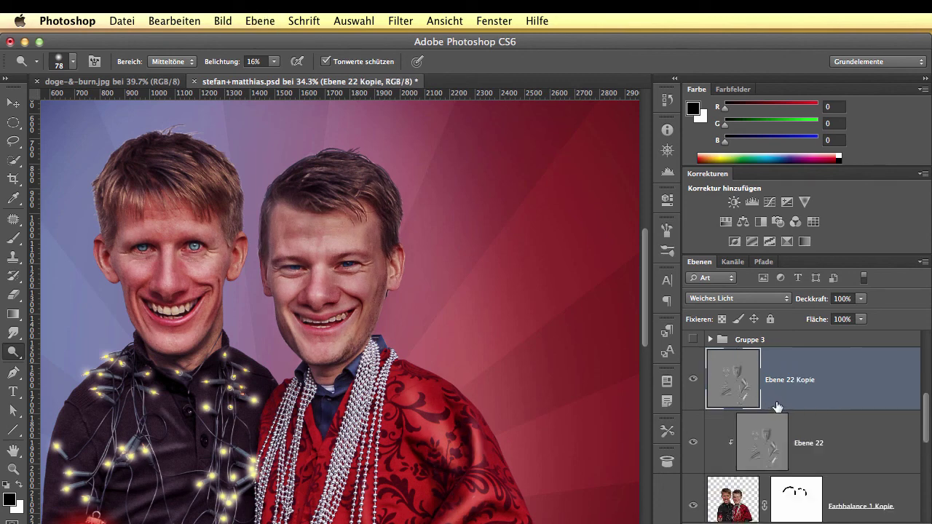
Clip the duplicated gray dodge layer to the layer below and compare the image with the duplicate hidden and shown.
left_click(777, 410, "alt")
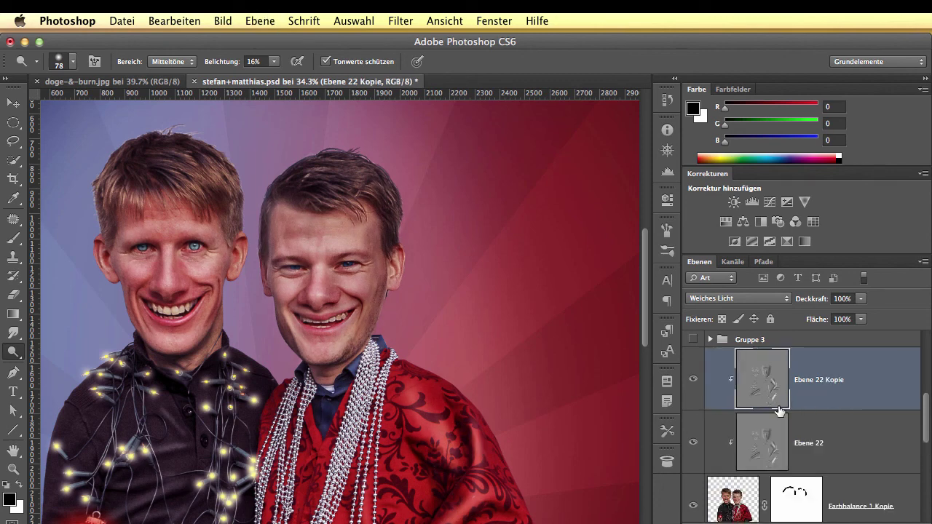
left_click(692, 379)
left_click(692, 379)
Reduce the duplicated gray dodge layer's opacity to 22% and check the effect on both men.
left_click_drag(437, 439, 444, 223)
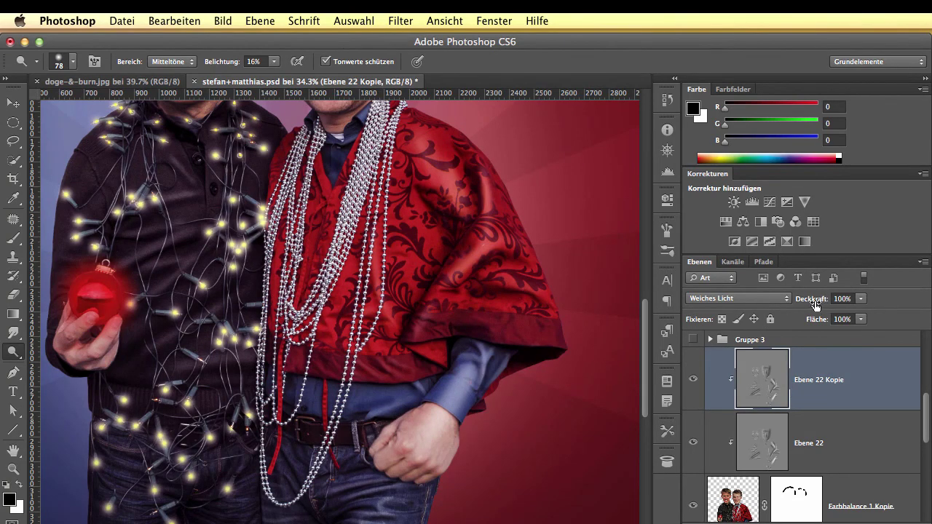
left_click_drag(814, 304, 797, 300)
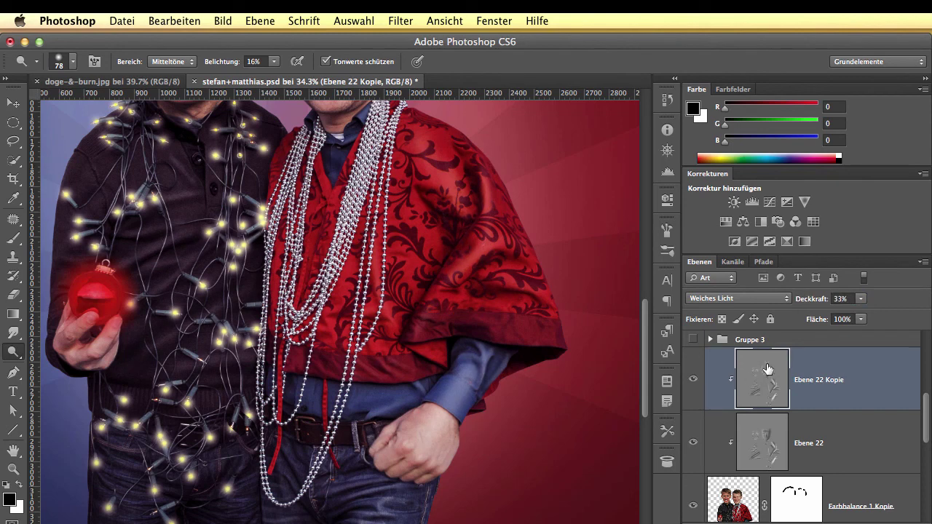
mouse_move(809, 299)
left_mouse_down()
mouse_move(804, 305)
mouse_move(817, 305)
left_mouse_up()
scroll(399, 354, "up", 5)
scroll(402, 355, "down", 7)
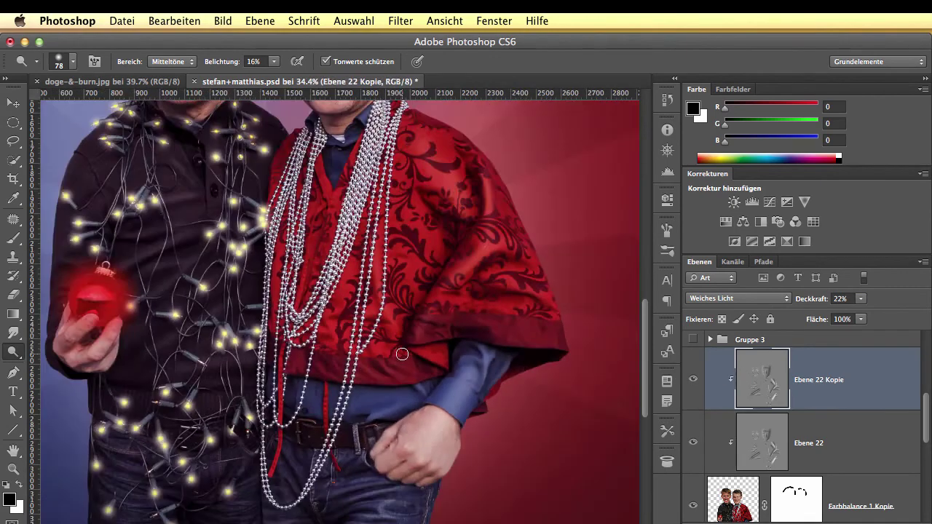
scroll(403, 354, "down", 2)
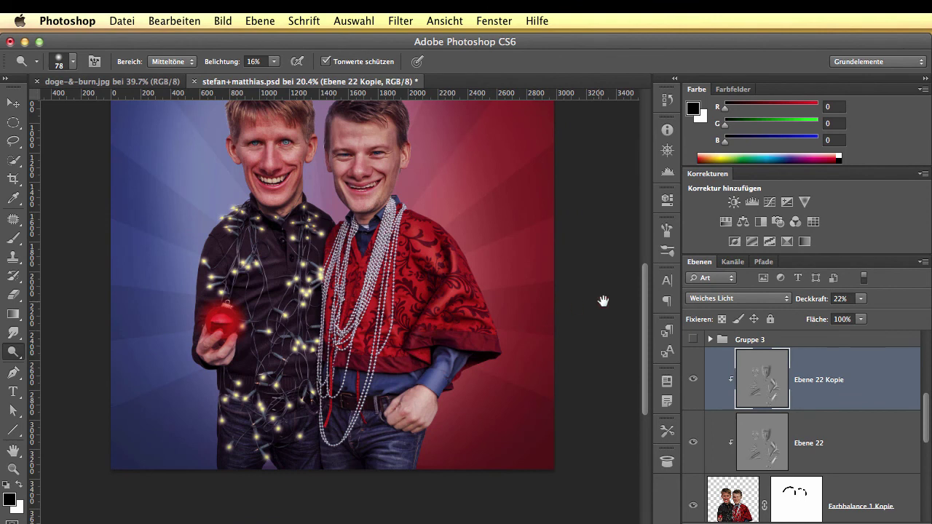
left_click_drag(644, 318, 643, 302)
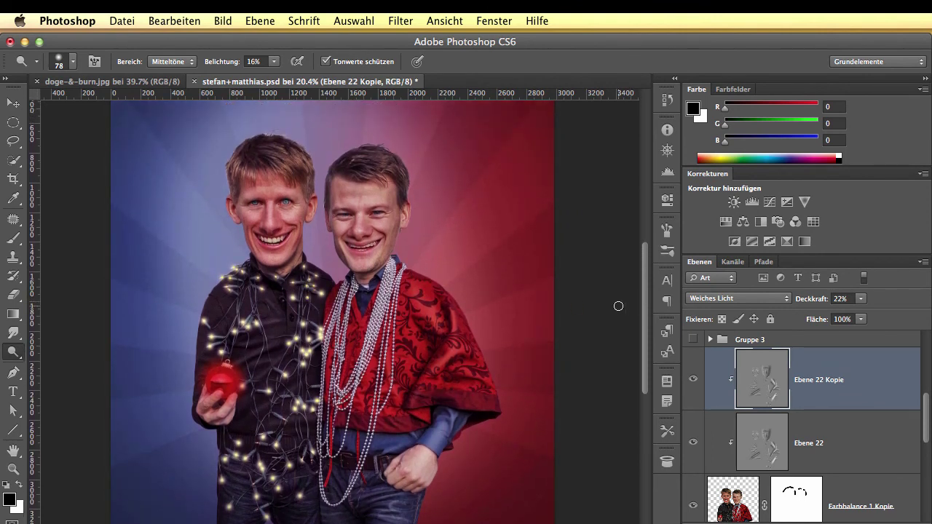